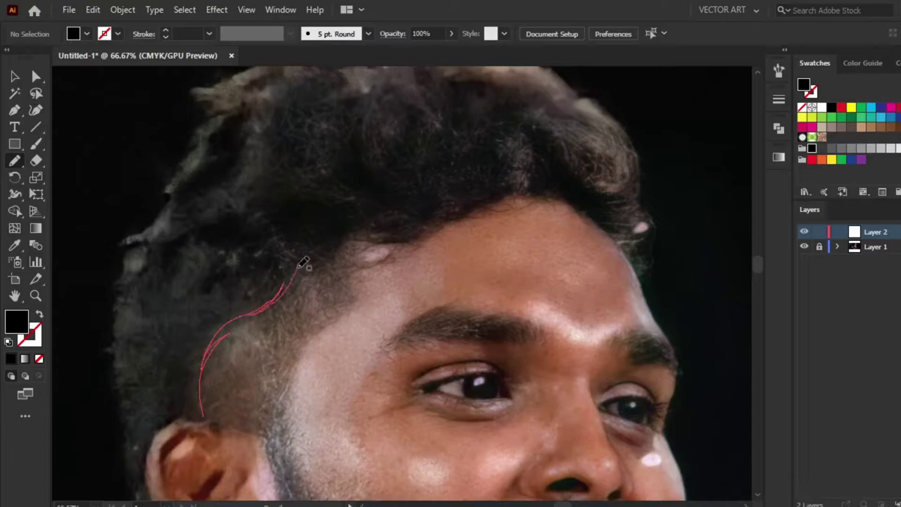
Trace the hairline from behind the ear across the forehead, then up the left side of the hair.
left_click_drag(336, 252, 363, 227)
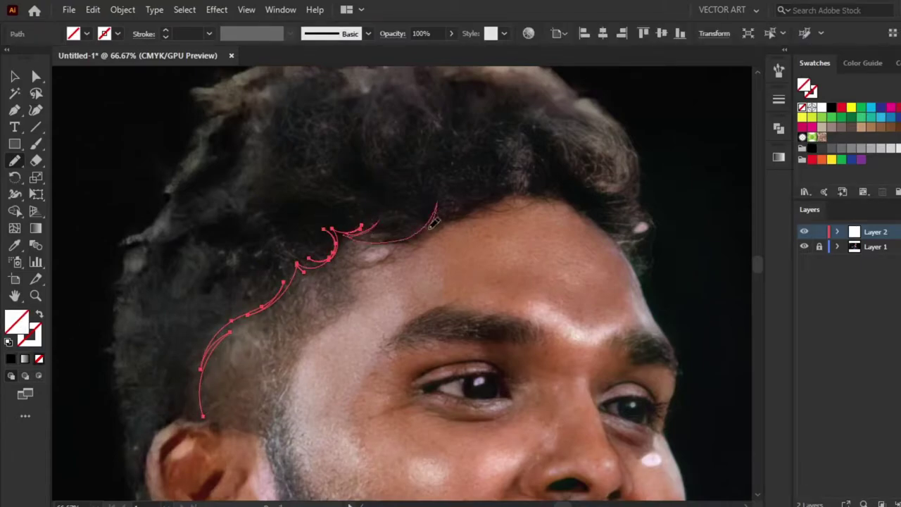
left_click_drag(483, 204, 534, 193)
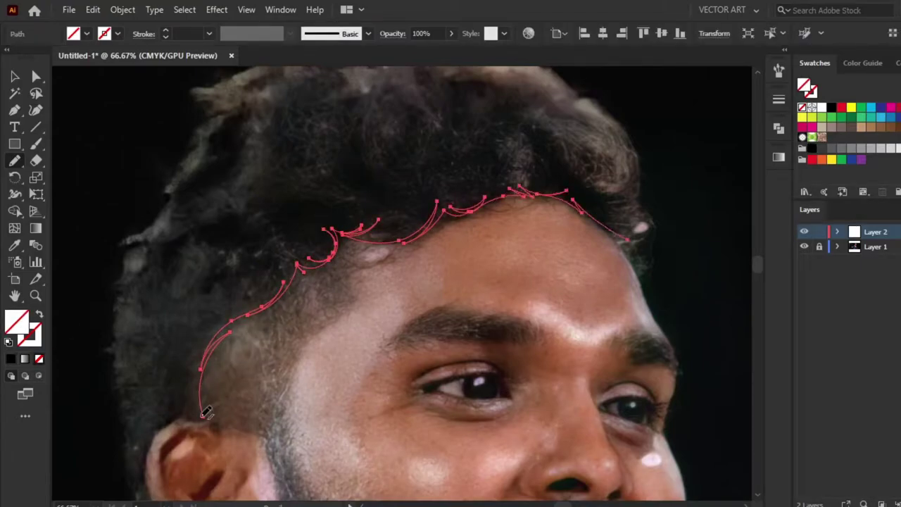
left_click_drag(221, 385, 267, 211)
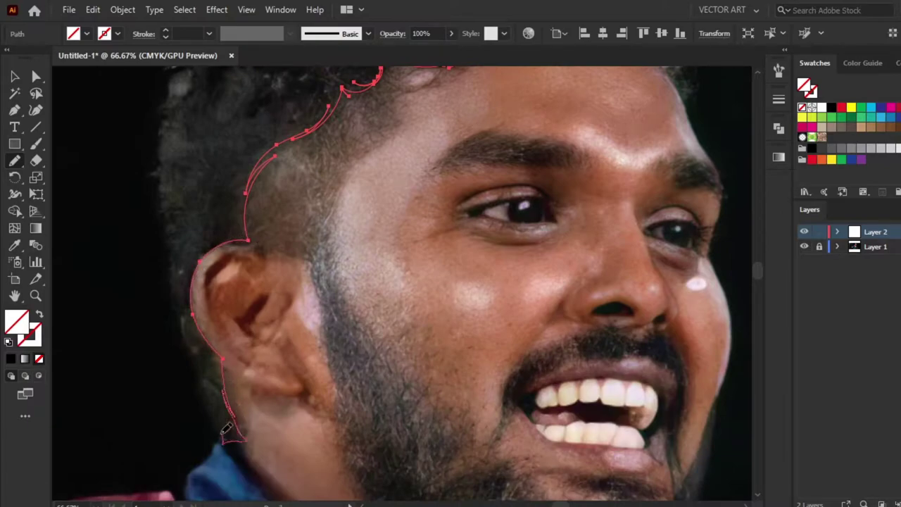
left_click_drag(171, 223, 168, 169)
left_click_drag(172, 150, 186, 262)
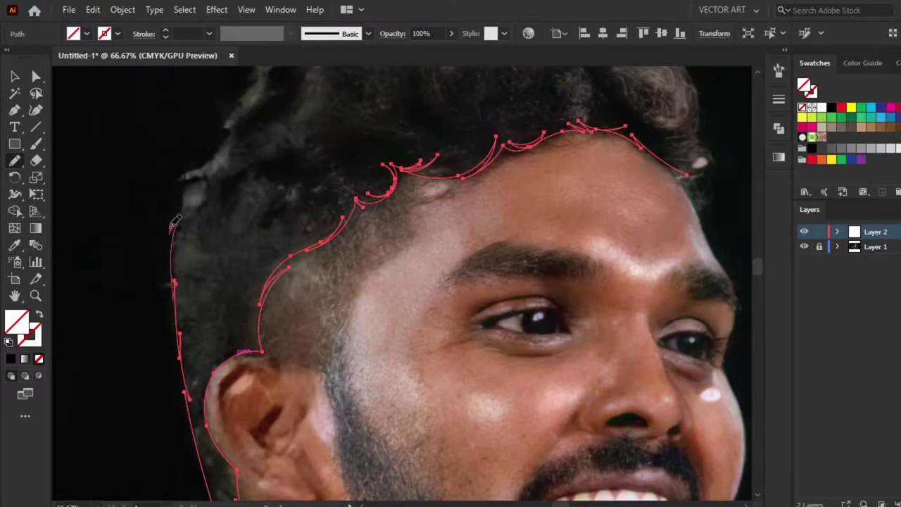
Undo a stray stroke and trace along the top edge of the hair.
key("ctrl+z")
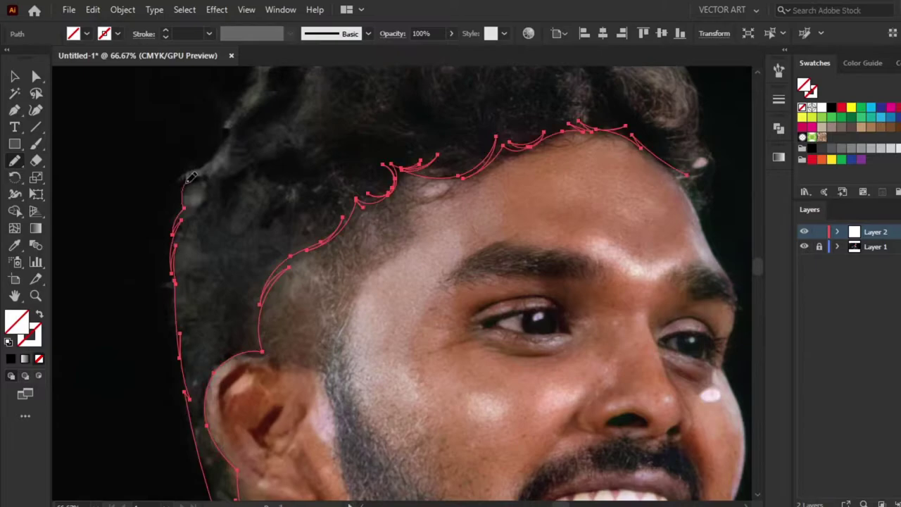
left_click_drag(220, 144, 164, 257)
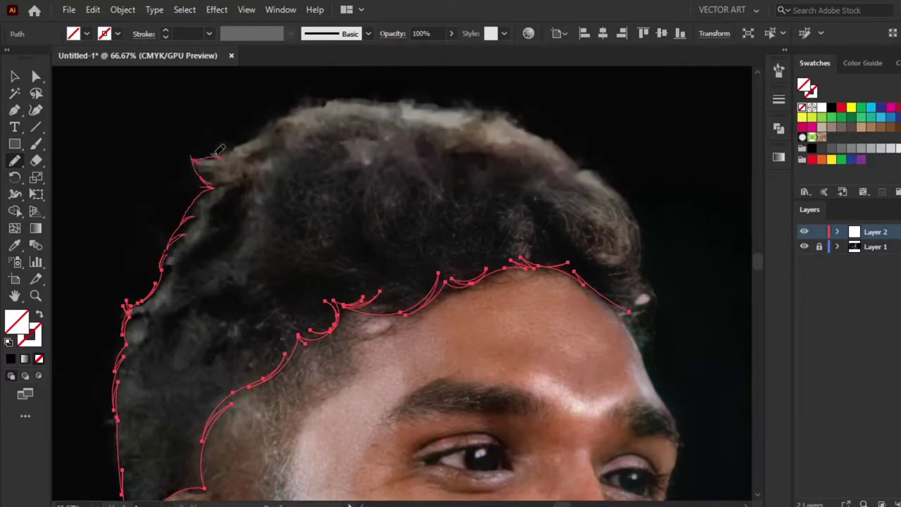
left_click_drag(301, 99, 160, 106)
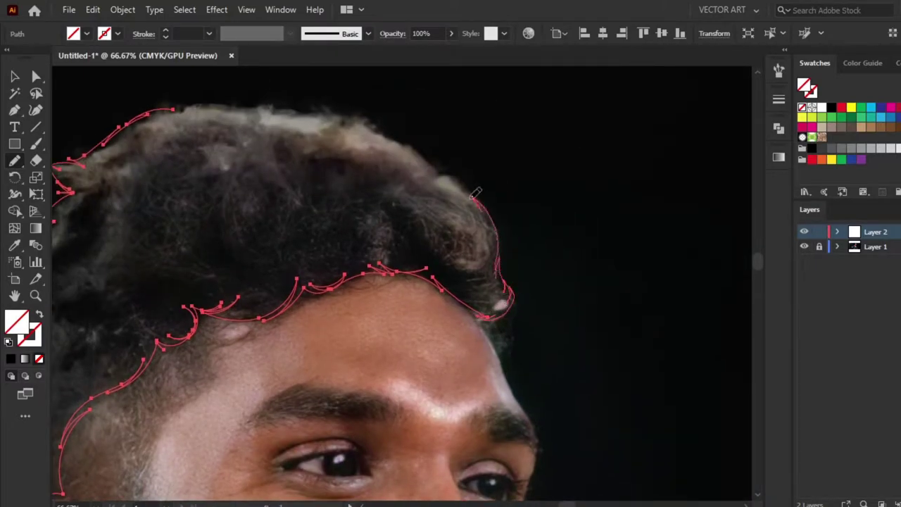
left_click_drag(441, 172, 439, 169)
left_click_drag(172, 107, 236, 99)
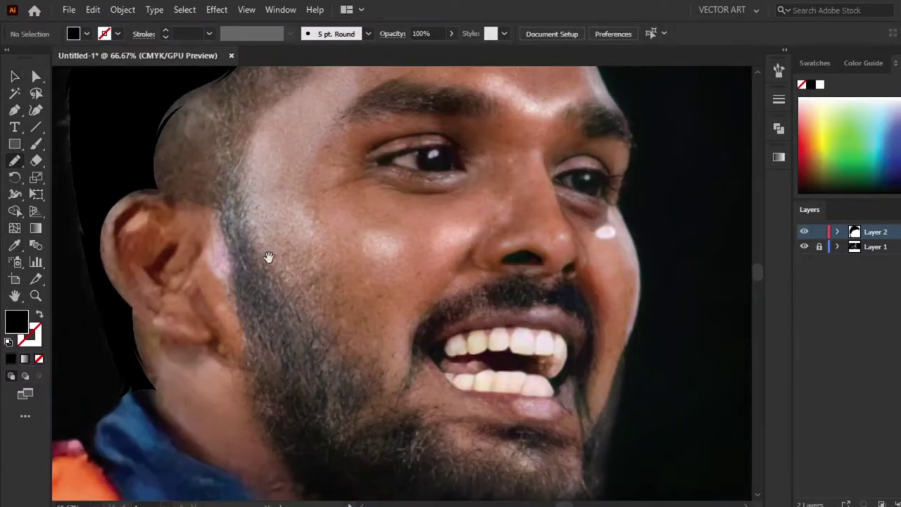
Outline the beard along the jaw down toward the chin.
left_click_drag(243, 352, 258, 421)
scroll(250, 283, "down", 5)
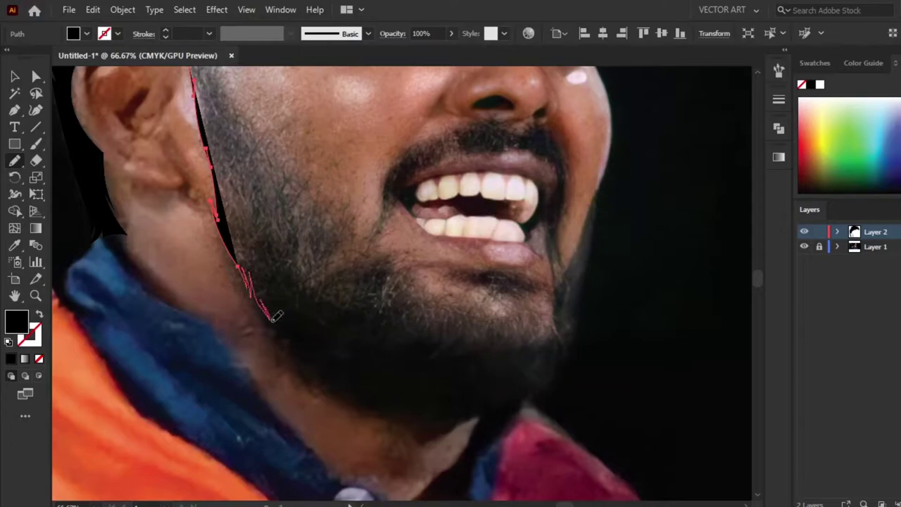
scroll(240, 246, "up", 4)
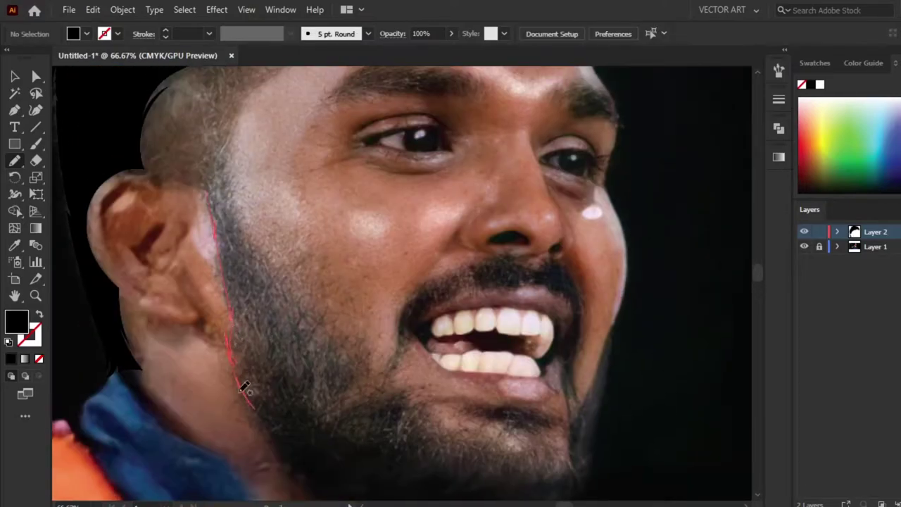
left_click_drag(243, 387, 262, 427)
scroll(239, 271, "down", 5)
left_click_drag(327, 366, 424, 389)
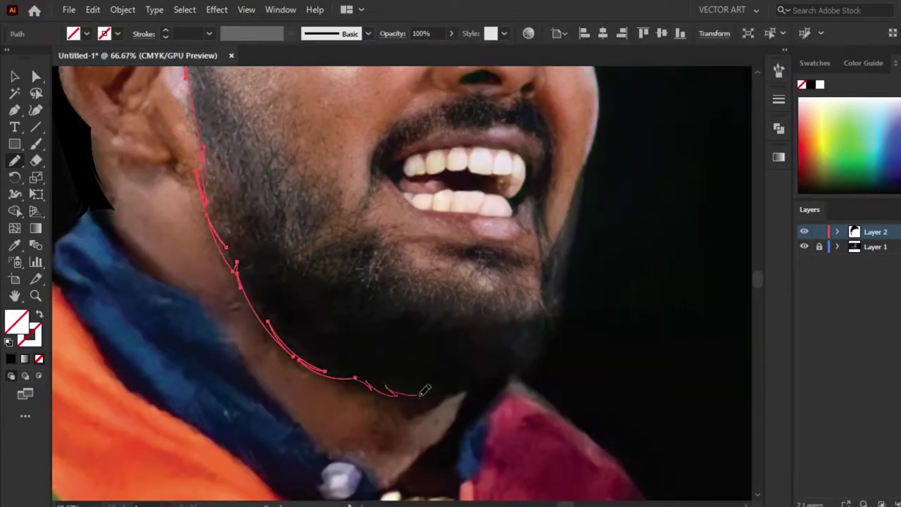
scroll(463, 403, "down", 4)
left_click_drag(420, 282, 363, 352)
Trace the beard edge around the chin's right side and up toward the mouth.
scroll(465, 264, "up", 2)
scroll(465, 264, "right", 2)
left_click_drag(465, 265, 455, 262)
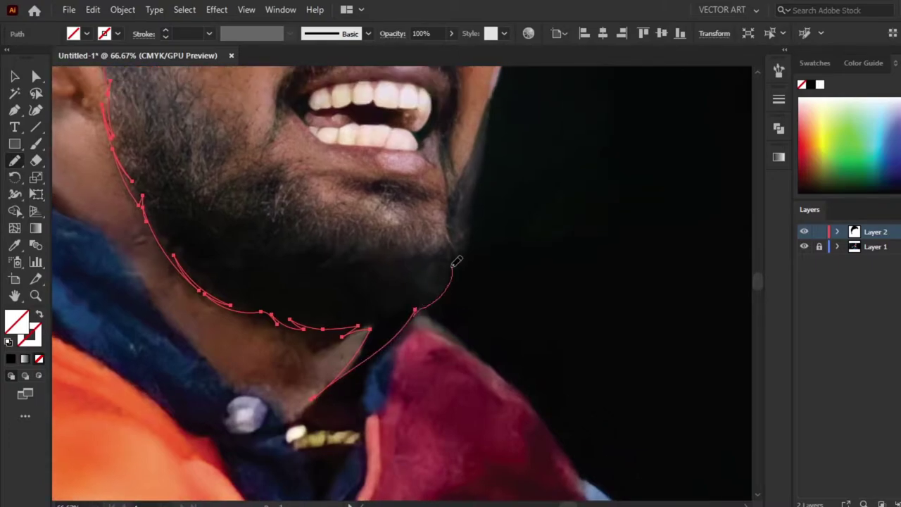
left_click_drag(454, 186, 434, 230)
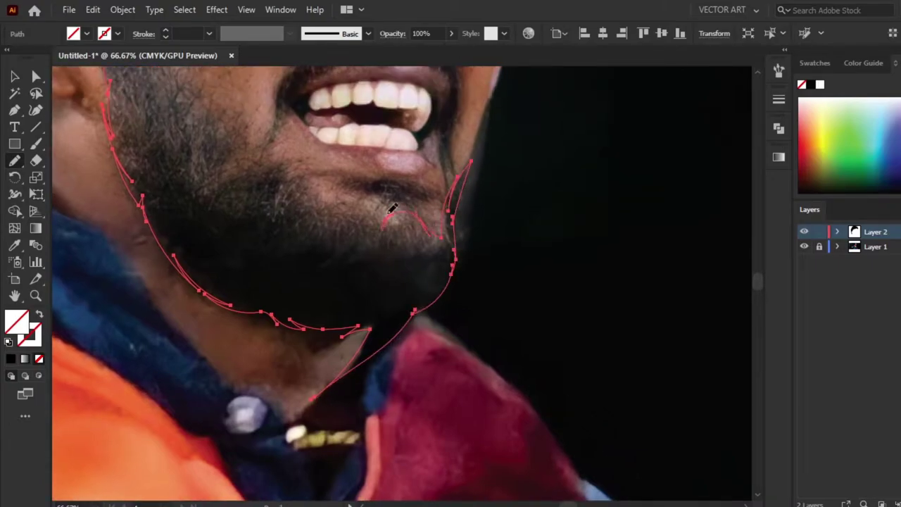
scroll(256, 158, "up", 8)
scroll(256, 158, "left", 4)
left_click_drag(256, 157, 314, 340)
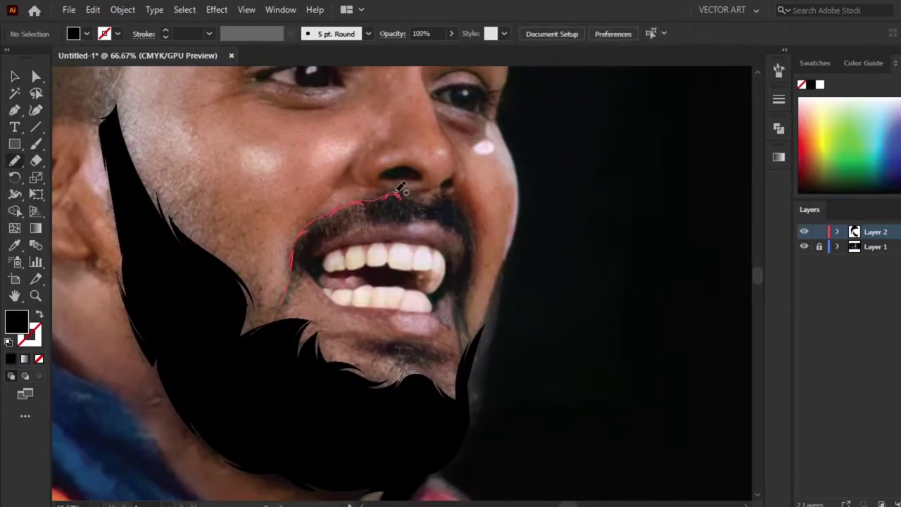
Draw the moustache shape around the upper lip and fill it black.
left_click_drag(397, 191, 465, 209)
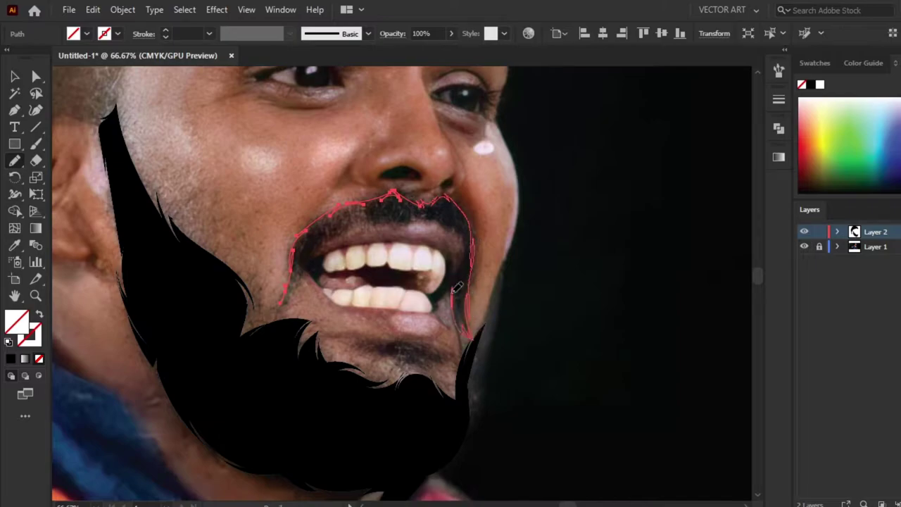
left_click_drag(396, 217, 357, 229)
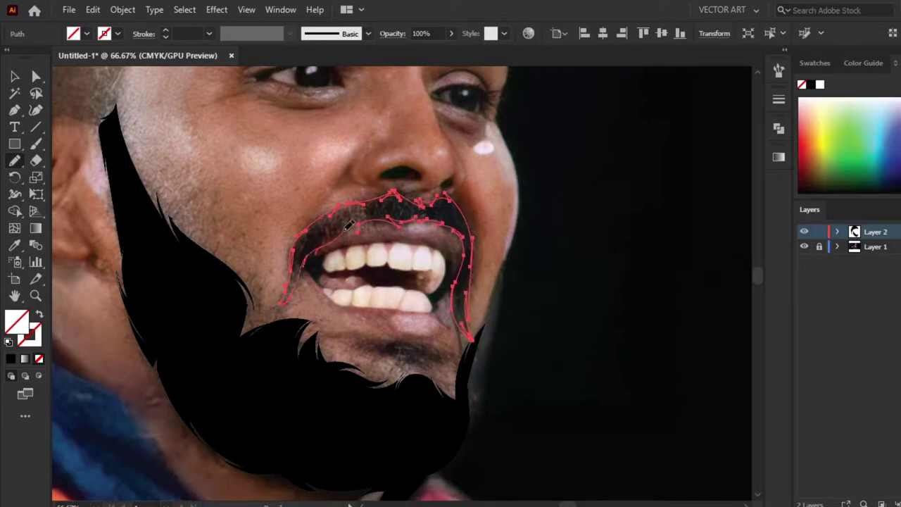
left_click(10, 361)
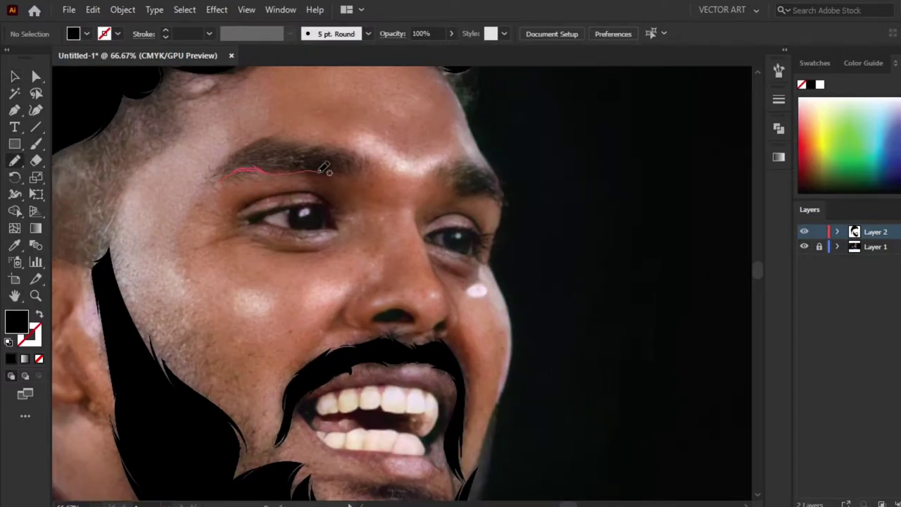
Trace both eyebrows, filling the left one black.
left_click_drag(289, 137, 220, 171)
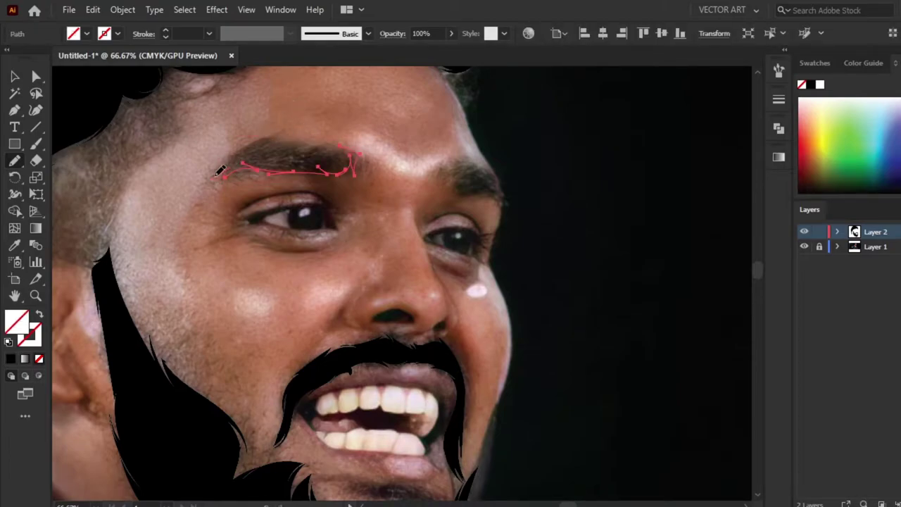
left_click(9, 358)
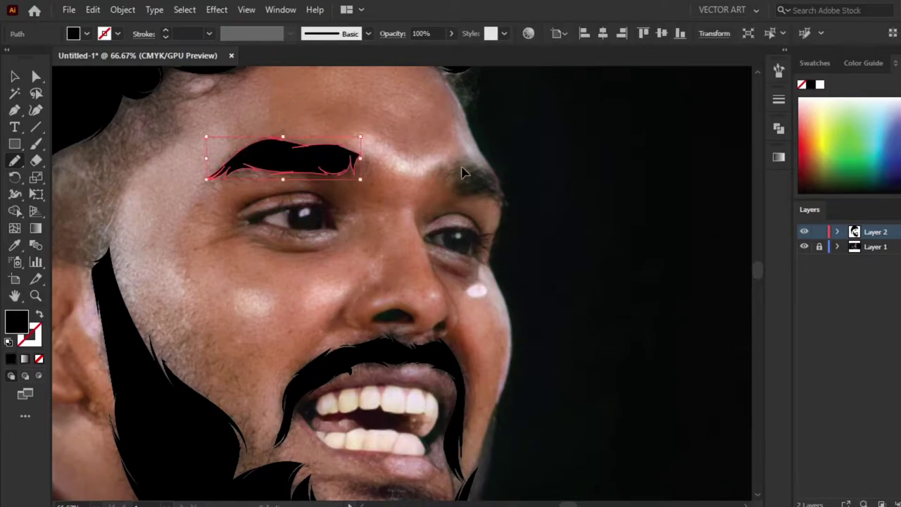
left_click_drag(447, 178, 493, 166)
left_click_drag(450, 185, 448, 182)
Zoom in on the nose and draw both nostril shapes.
key("ctrl+shift+a")
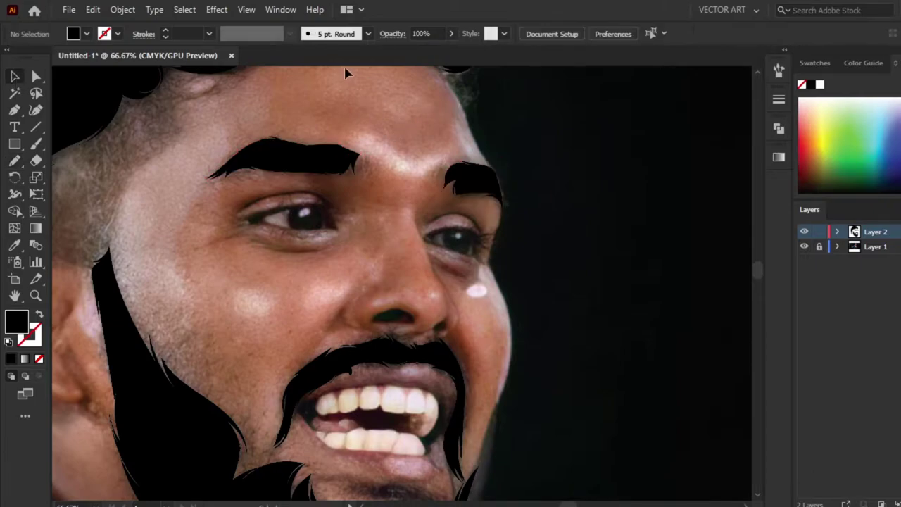
key("ctrl+plus")
mouse_move(359, 339)
left_mouse_down()
mouse_move(382, 342)
mouse_move(360, 336)
left_mouse_up()
left_click_drag(466, 354, 481, 326)
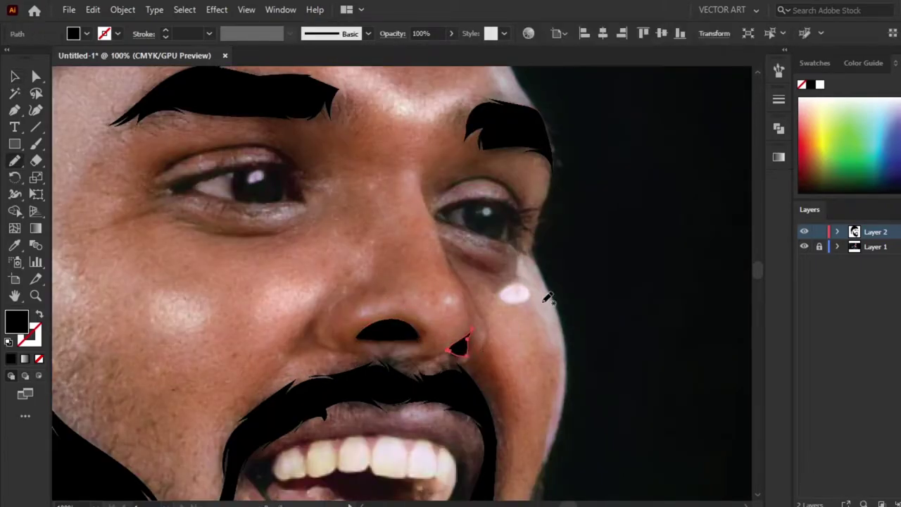
scroll(422, 282, "up", 3)
Choose the tapered line brush from the default brush library for the Paintbrush.
left_click(368, 34)
left_click(237, 143)
left_click(518, 275)
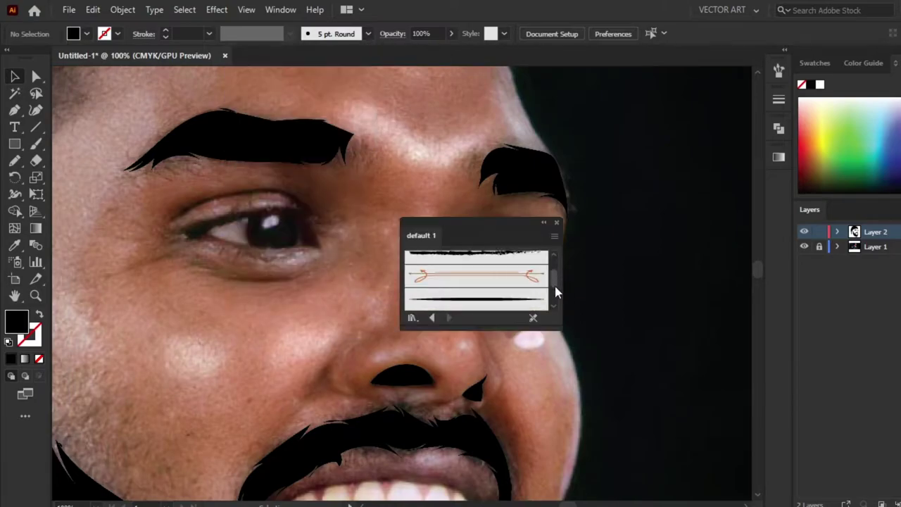
left_click(542, 298)
left_click(557, 223)
key("b")
Paint thin tapered lines beside the nostril, down the nose side and along the upper eyelid.
left_click_drag(353, 393, 311, 385)
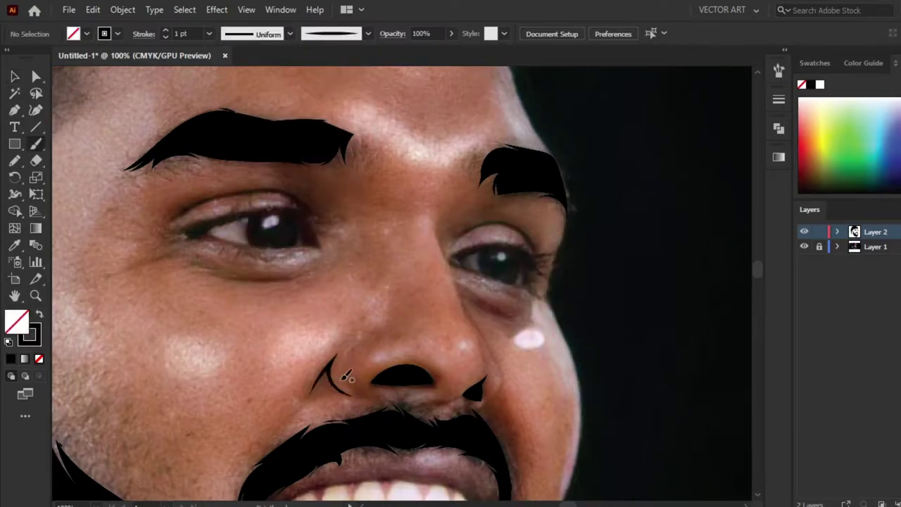
left_click(392, 275, "ctrl")
left_click_drag(473, 308, 474, 310)
left_click(571, 400, "ctrl")
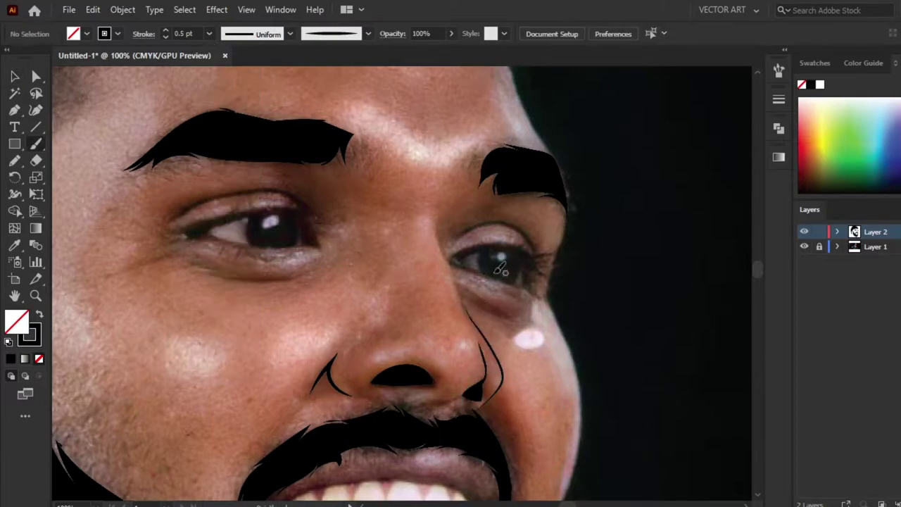
scroll(500, 267, "down", 3)
scroll(500, 268, "up", 2)
left_click_drag(201, 169, 262, 178)
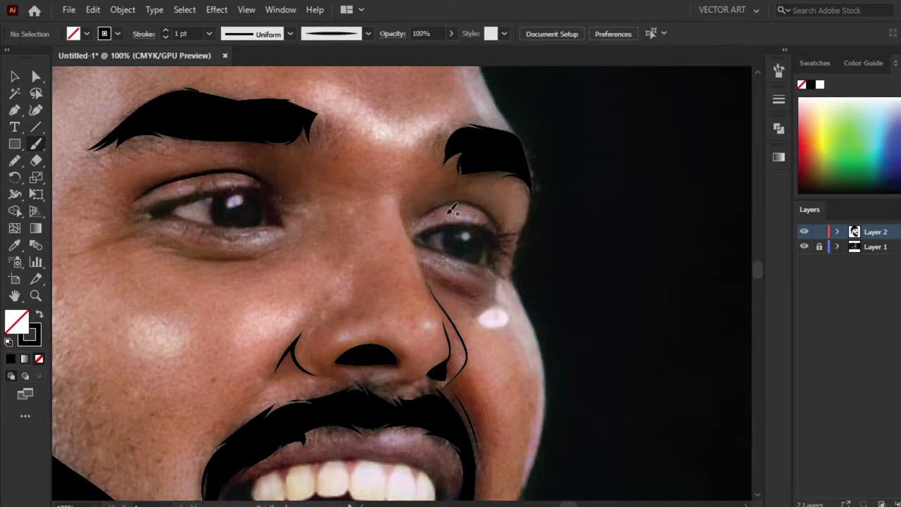
scroll(387, 246, "up", 2)
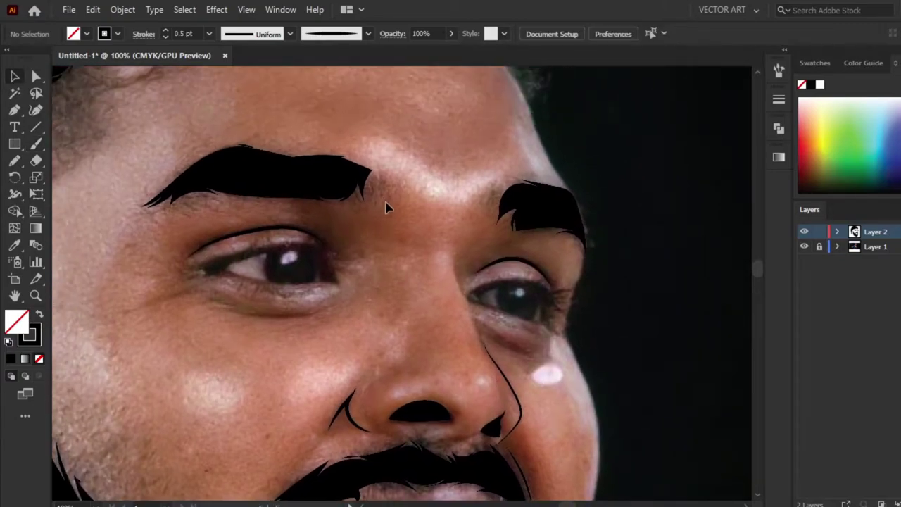
Trace the dark eye shape along the lid and around the iris, filled black.
key("b")
key("ctrl+plus")
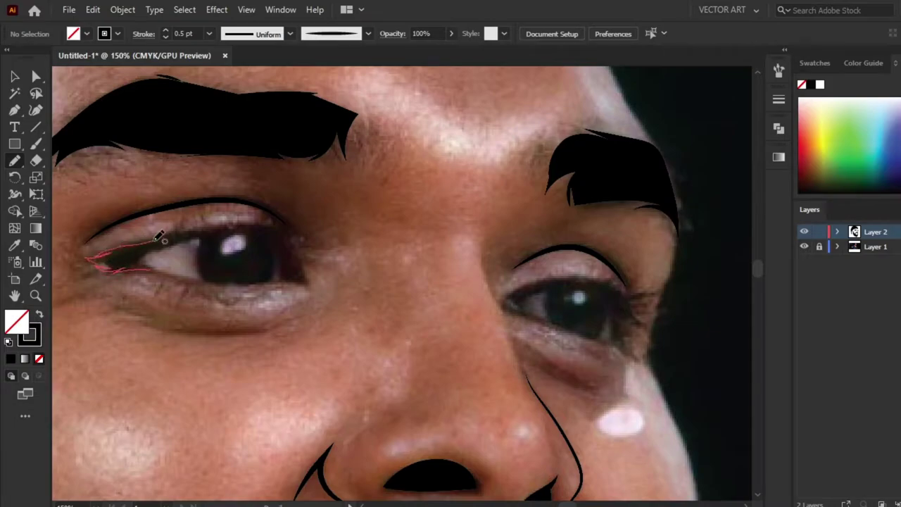
left_click_drag(228, 222, 275, 226)
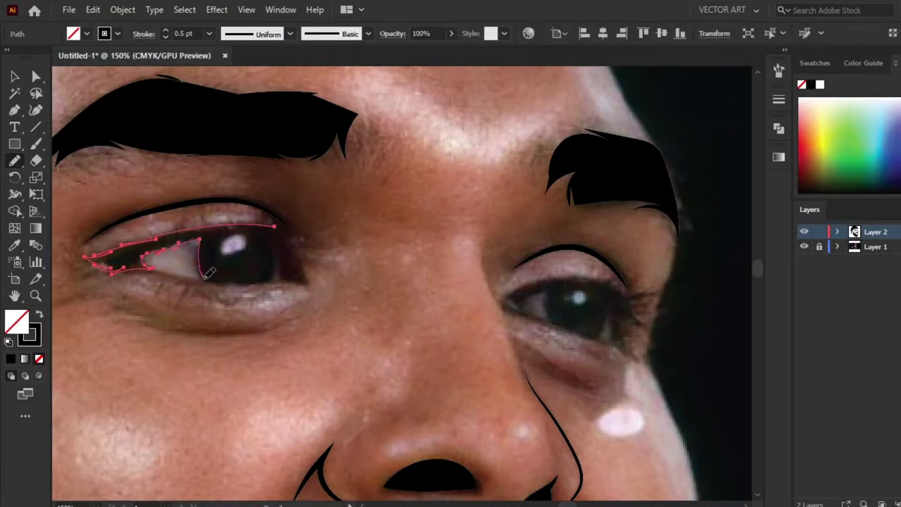
left_click_drag(206, 277, 202, 266)
left_click_drag(284, 275, 285, 276)
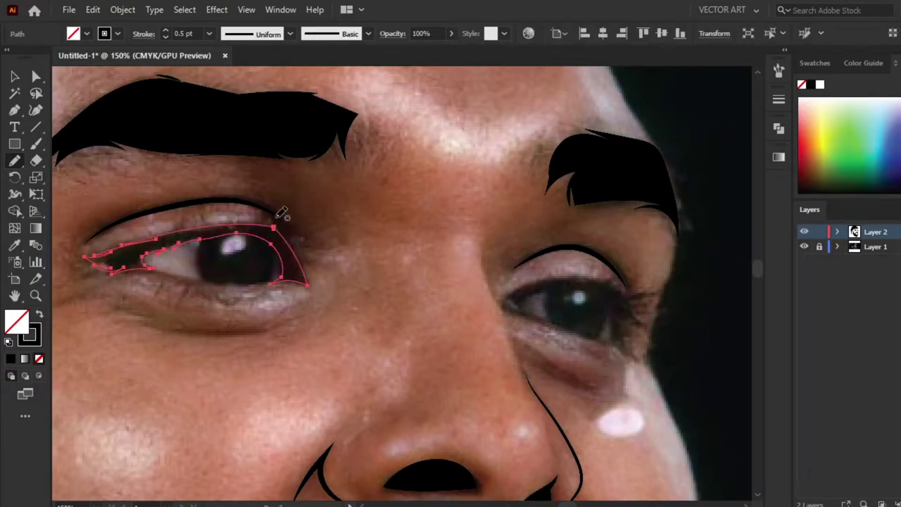
key("shift+x")
key("ctrl+shift+a")
key("b")
key("shift+x")
Set stroke weight to 0.5 pt and draw a black-filled circle below the eye.
left_click(210, 34)
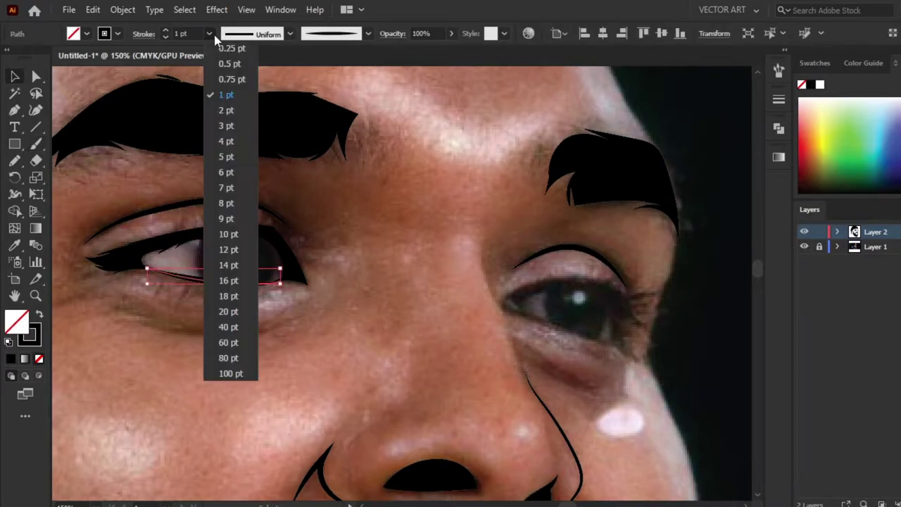
left_click(226, 62)
left_click_drag(14, 144, 70, 177)
left_click_drag(172, 338, 255, 422)
left_click(40, 315)
Move the circle onto the eye using Outline view.
key("ctrl+y")
key("v")
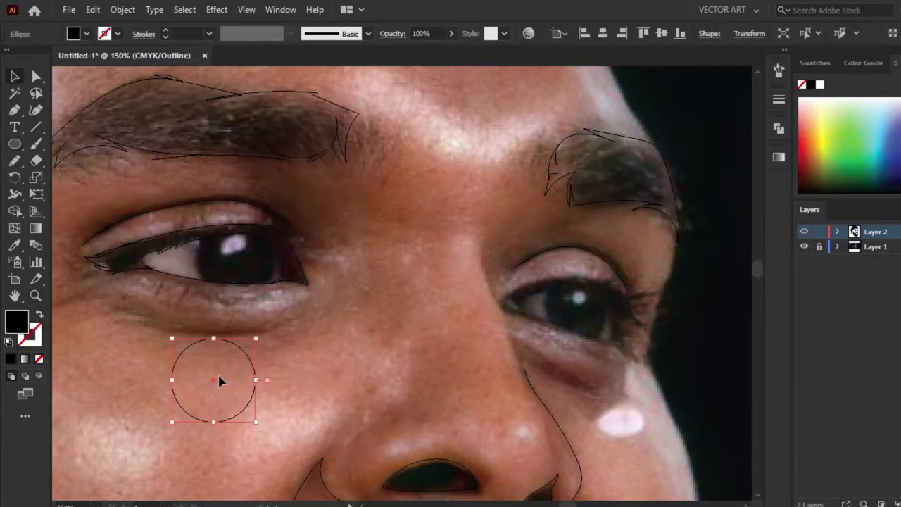
left_click_drag(219, 378, 241, 253)
key("ctrl+y")
Trim the circle parts outside the eye with Shape Builder.
left_click(184, 282, "shift")
key("shift+m")
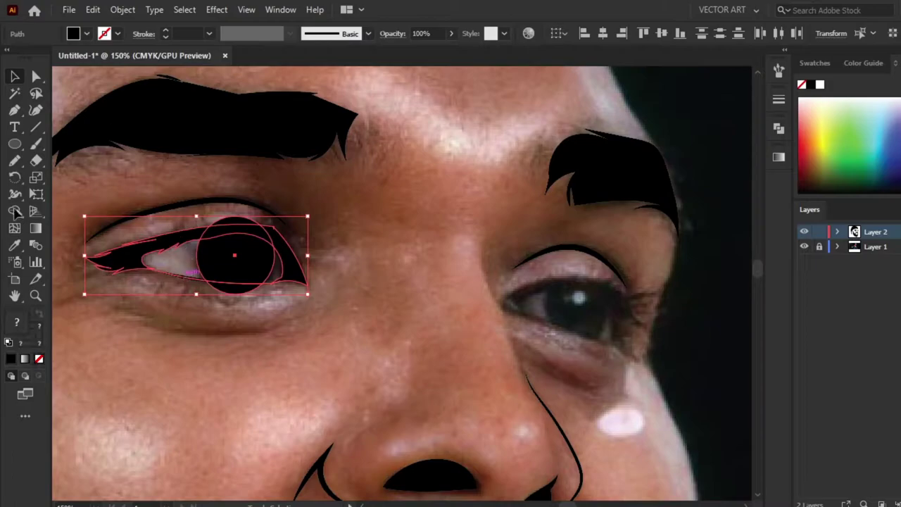
key("ctrl+equal")
key("ctrl+equal")
left_click(486, 216, "alt")
left_click(479, 350, "alt")
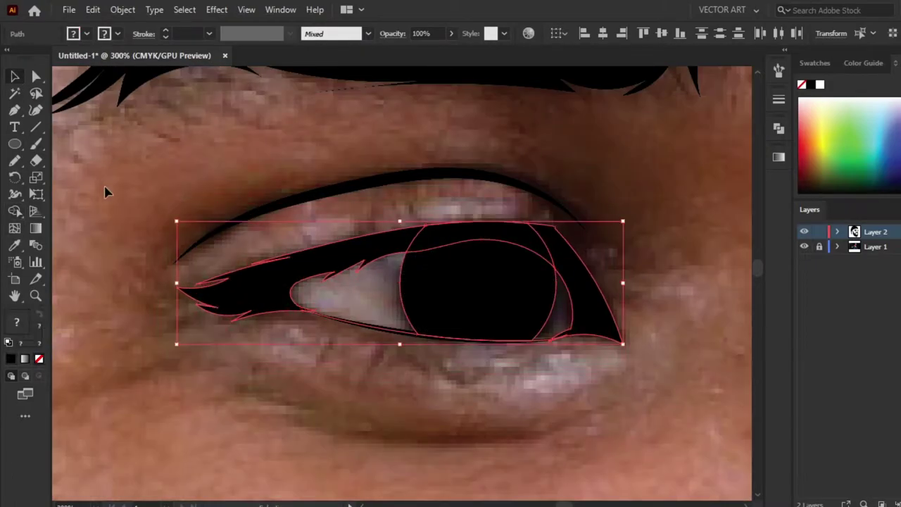
key("ctrl+shift+a")
key("ctrl+minus")
key("ctrl+equal")
Pencil-trace the other eye's black iris, then view the whole artboard with the photo hidden.
key("n")
left_click_drag(229, 289, 331, 311)
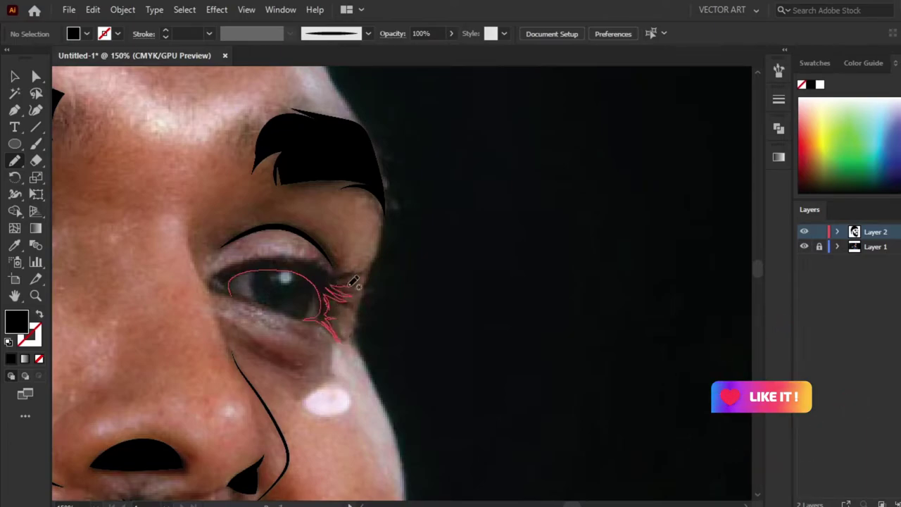
left_click_drag(278, 252, 211, 282)
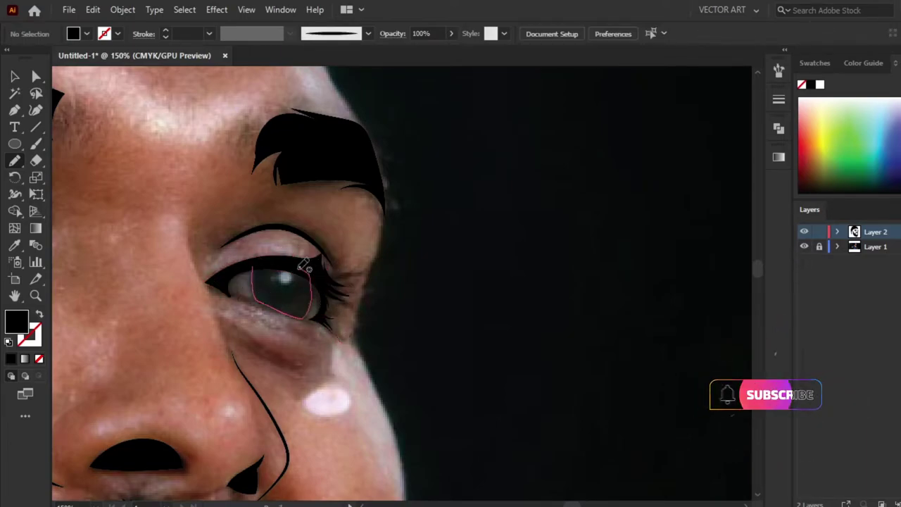
key("v")
key("shift+x")
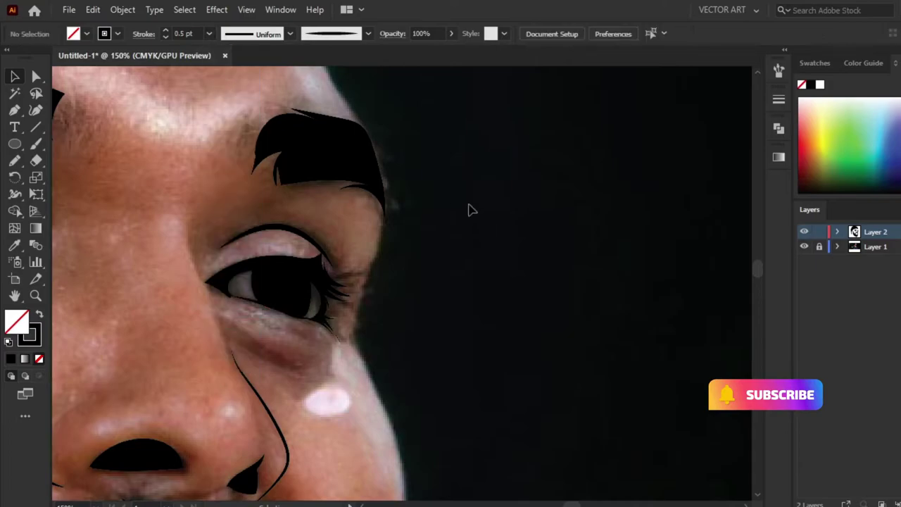
key("ctrl+0")
left_click(804, 246)
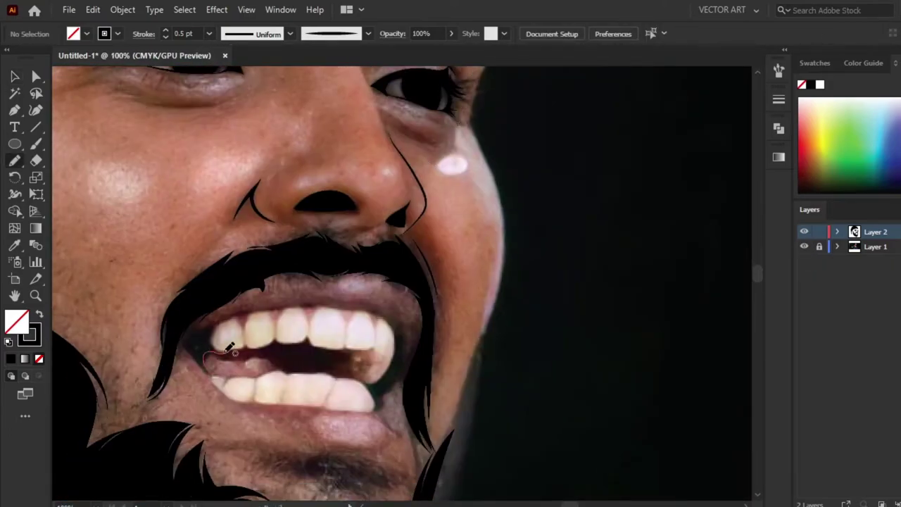
Trace the gap at the mouth's left corner as a black-filled shape.
left_click_drag(200, 350, 205, 354)
key("shift+x")
key("ctrl+equal")
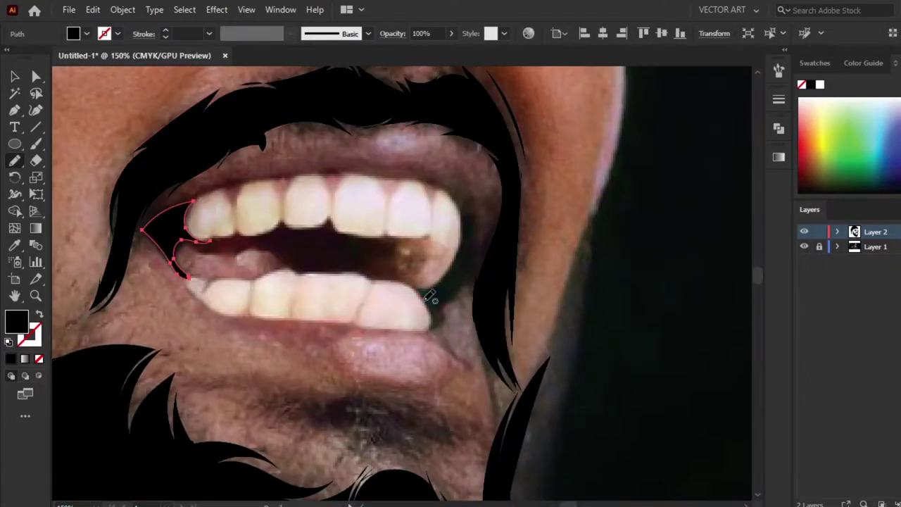
left_click_drag(465, 205, 450, 188)
key("shift+x")
key("ctrl+shift+a")
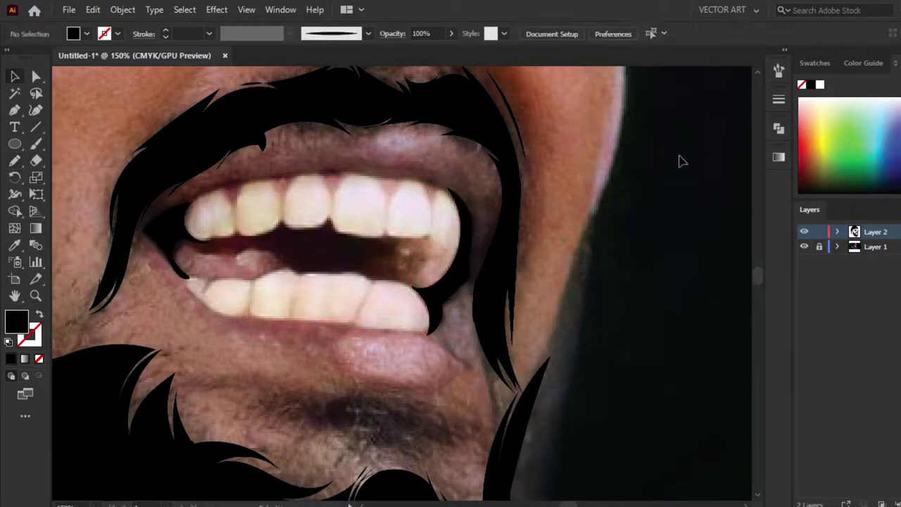
Zoom out, toggle the photo layer to check the portrait, and lock Layer 2.
key("ctrl+minus")
key("ctrl+minus")
key("ctrl+minus")
key("ctrl+minus")
left_click(805, 246)
left_click(804, 246)
key("ctrl+minus")
key("ctrl+minus")
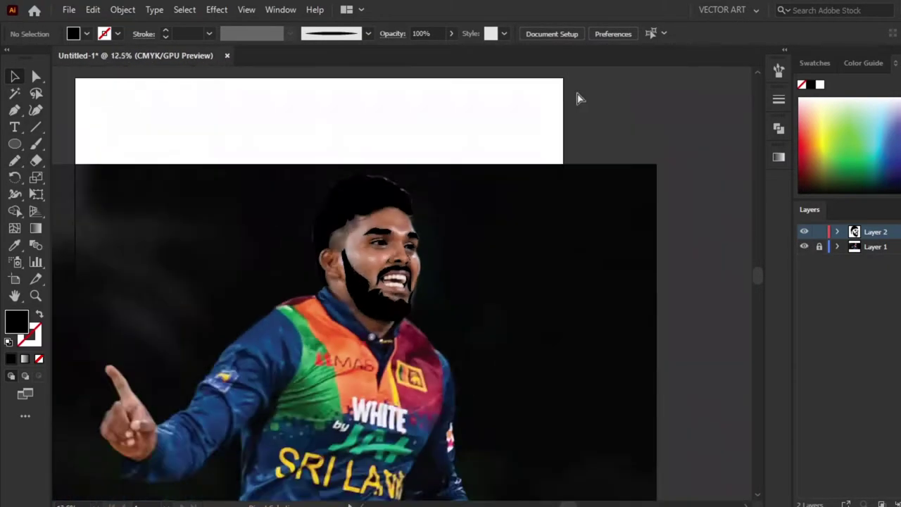
key("ctrl+minus")
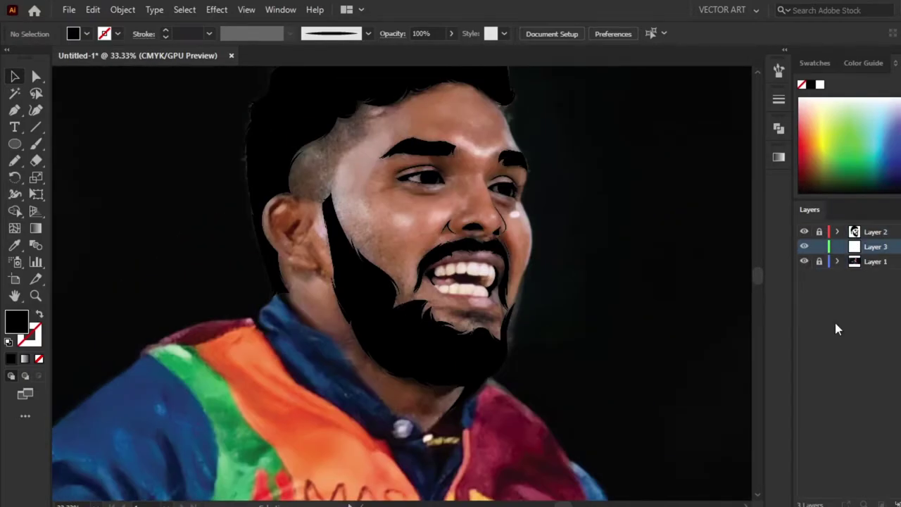
left_click(819, 232)
key("ctrl+plus")
key("ctrl+plus")
Draw the left eye's white with grey shading and a white highlight.
key("n")
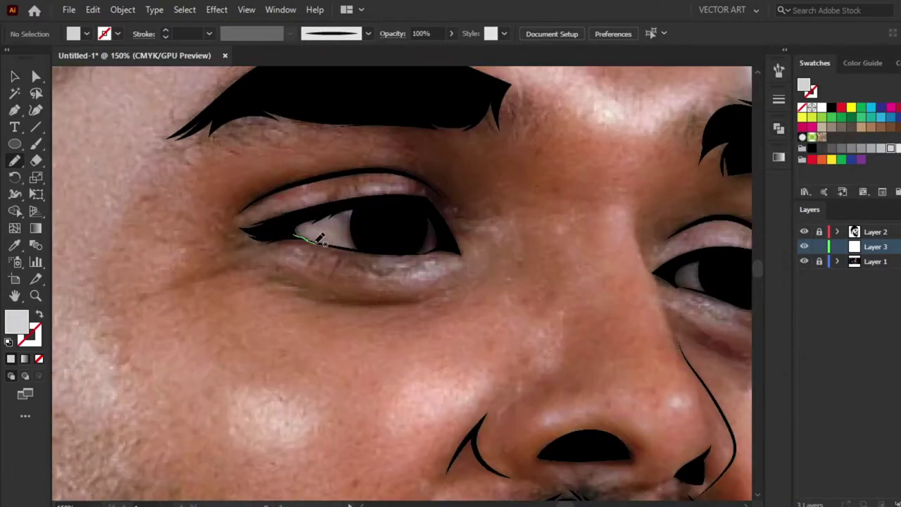
key("v")
key("ctrl+shift+a")
left_click_drag(343, 215, 302, 234)
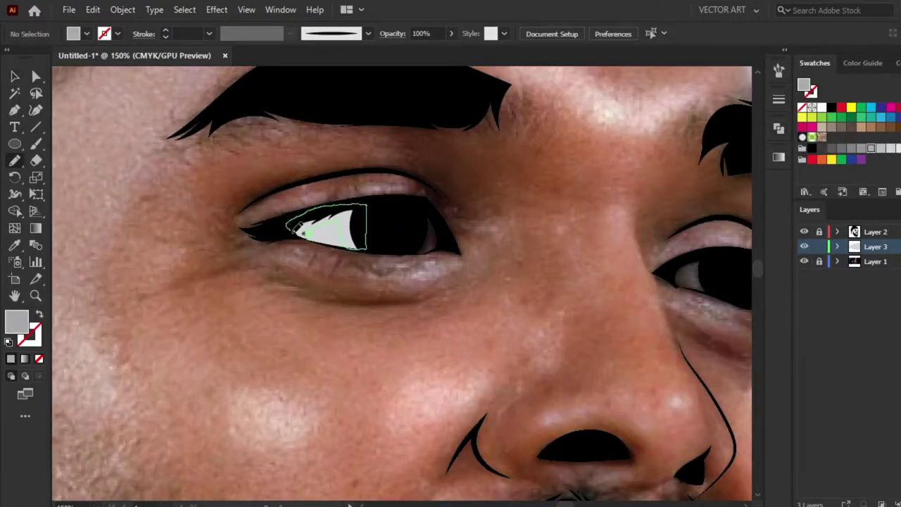
left_click_drag(427, 211, 421, 250)
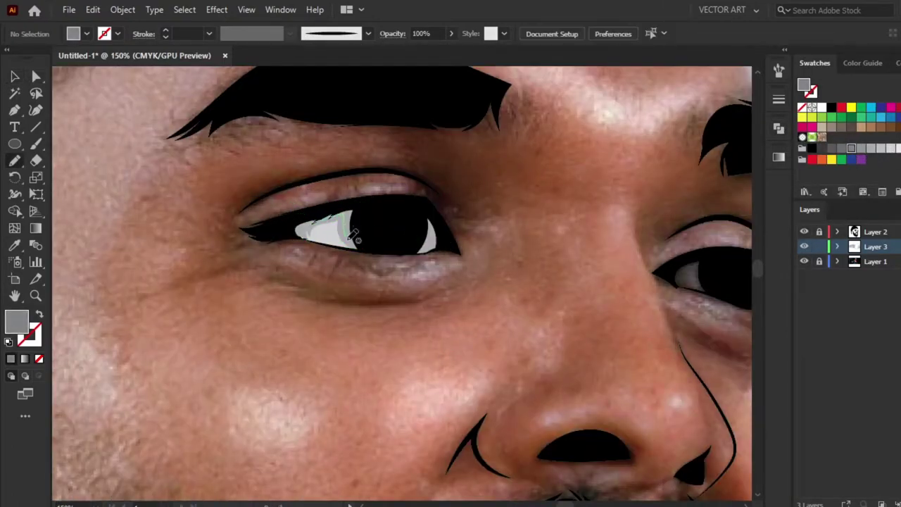
left_click_drag(352, 235, 296, 232)
Draw the other eye's white with grey shading on its right side.
scroll(446, 285, "right", 5)
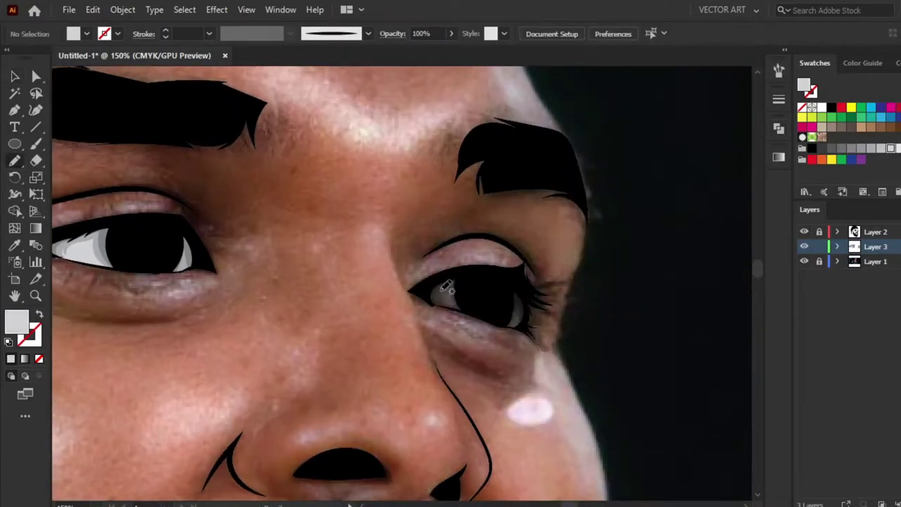
left_click_drag(471, 268, 427, 300)
mouse_move(505, 299)
left_mouse_down()
mouse_move(530, 295)
mouse_move(507, 300)
left_mouse_up()
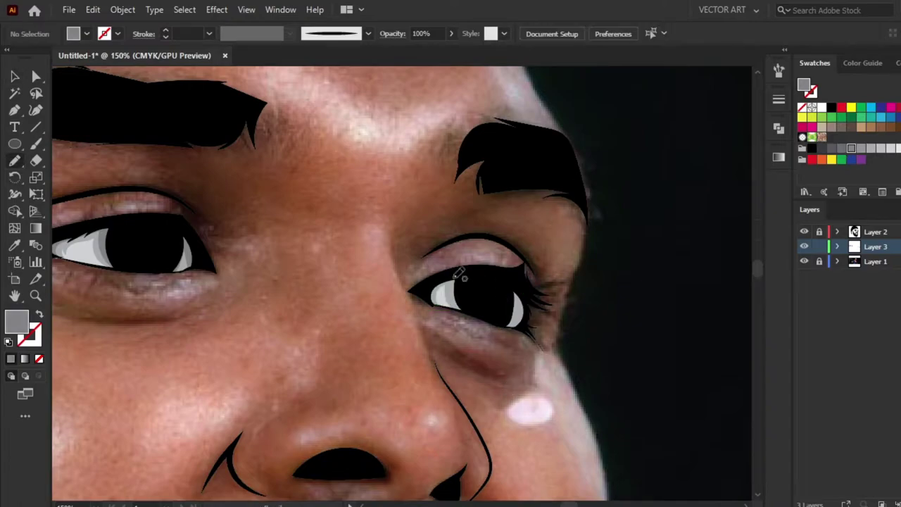
left_click_drag(467, 276, 463, 312)
left_click_drag(519, 288, 508, 328)
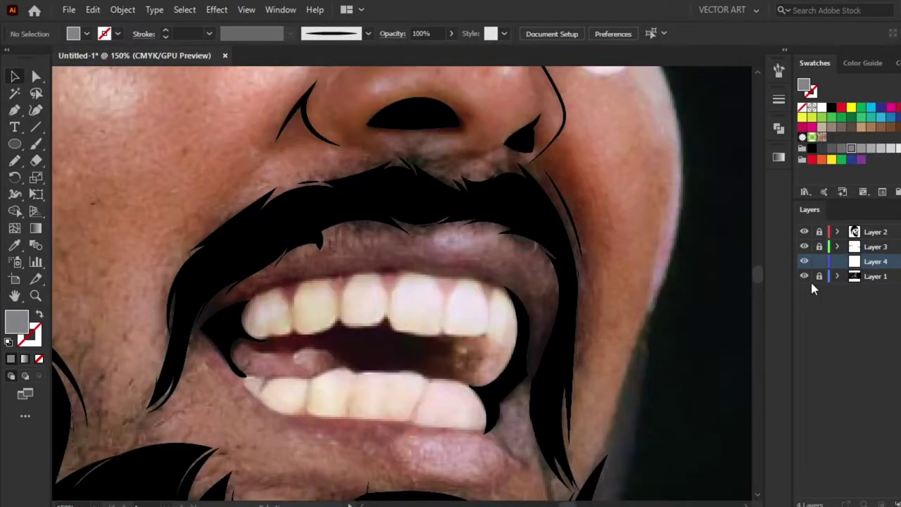
Draw a closed Pen path around the mouth along both lips.
key("n")
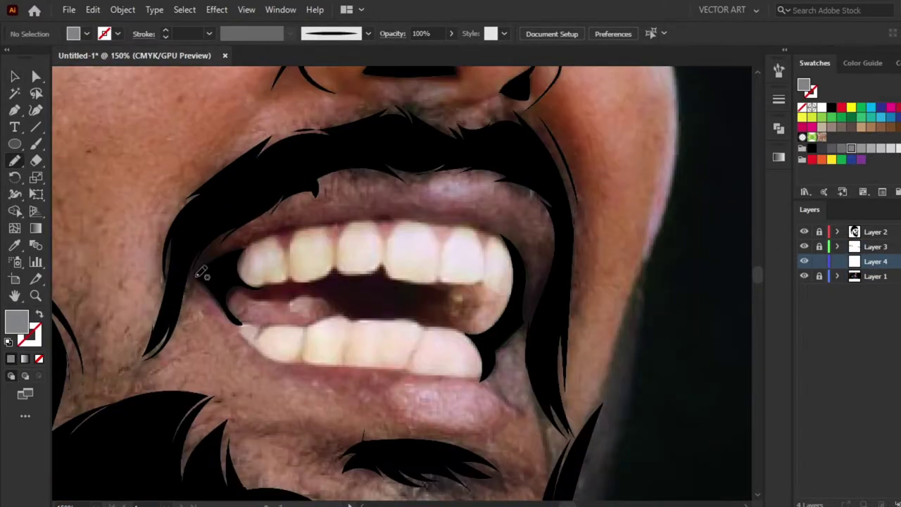
key("p")
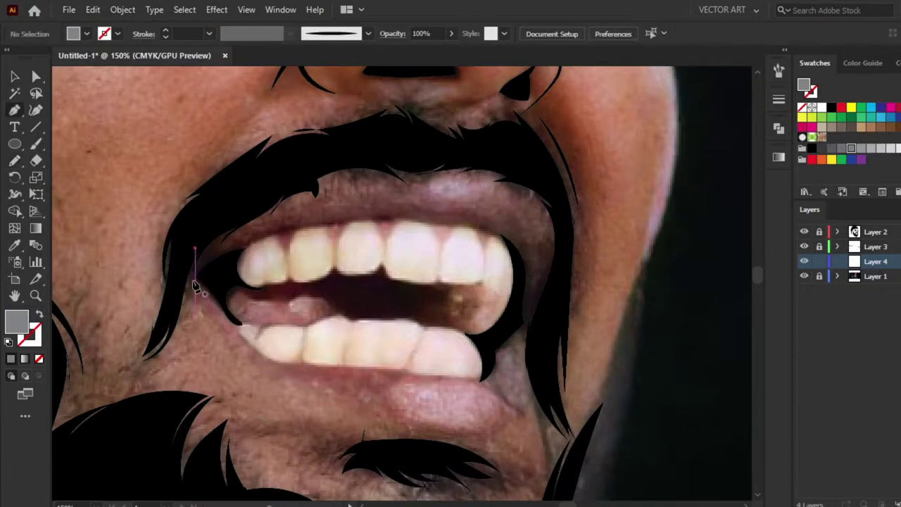
left_click(195, 278)
left_click_drag(369, 423, 522, 454)
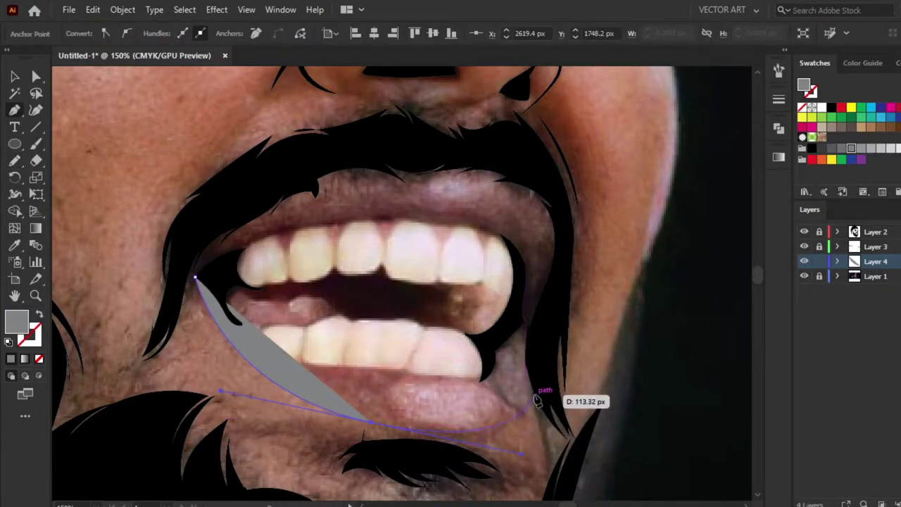
left_click_drag(547, 388, 567, 228)
left_click_drag(425, 185, 386, 173)
left_click_drag(195, 278, 180, 329)
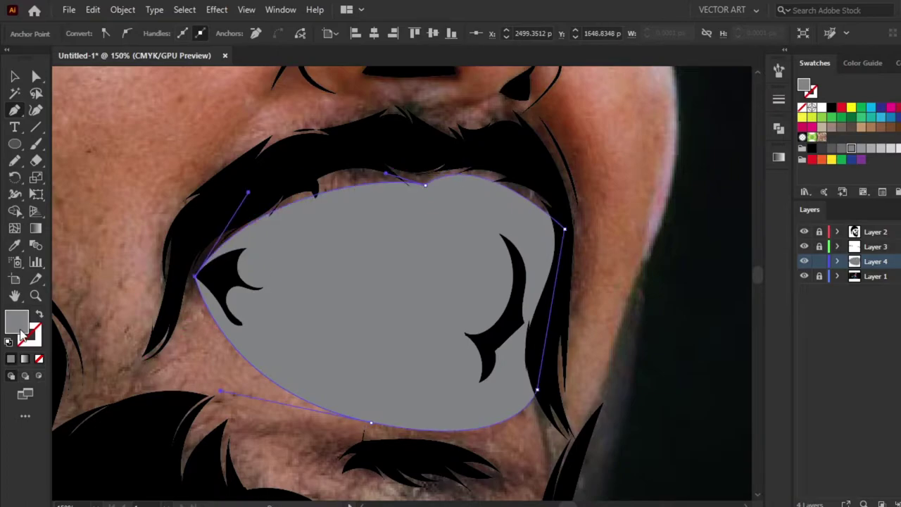
Fill the mouth shape dark red, add Layer 5 and hide Layer 4.
double_click(17, 321)
left_click(630, 173)
key("ctrl+l")
left_click(804, 276)
Trace the upper teeth as white and light grey Pencil shapes.
key("n")
left_click_drag(239, 252, 252, 280)
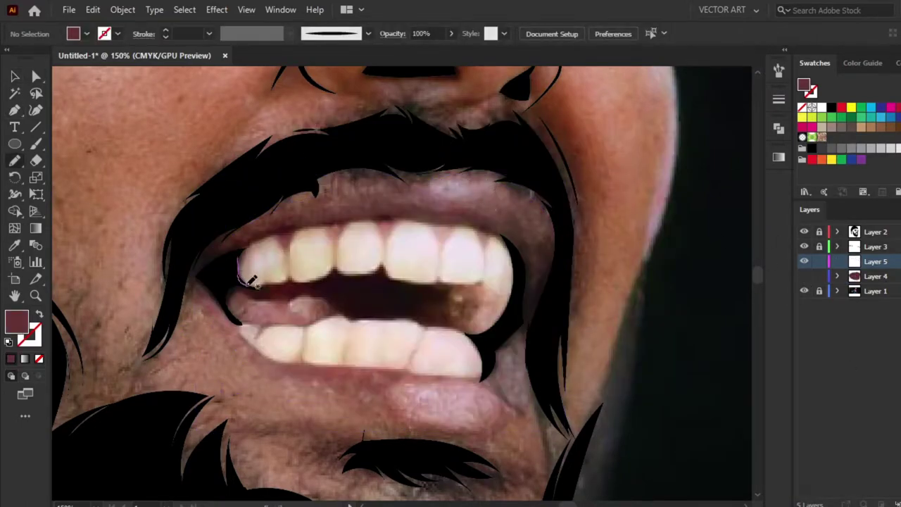
left_click(806, 137)
left_click(814, 150)
left_click_drag(491, 236, 493, 238)
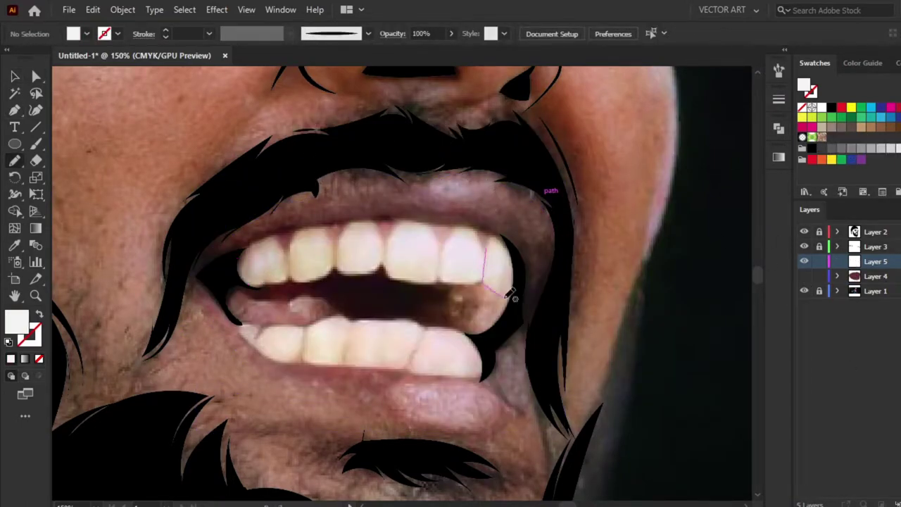
key("ctrl+shift+a")
mouse_move(466, 281)
left_mouse_down()
mouse_move(457, 265)
mouse_move(467, 283)
left_mouse_up()
left_click_drag(423, 281, 405, 240)
mouse_move(421, 276)
left_mouse_down()
mouse_move(399, 223)
mouse_move(358, 221)
left_mouse_up()
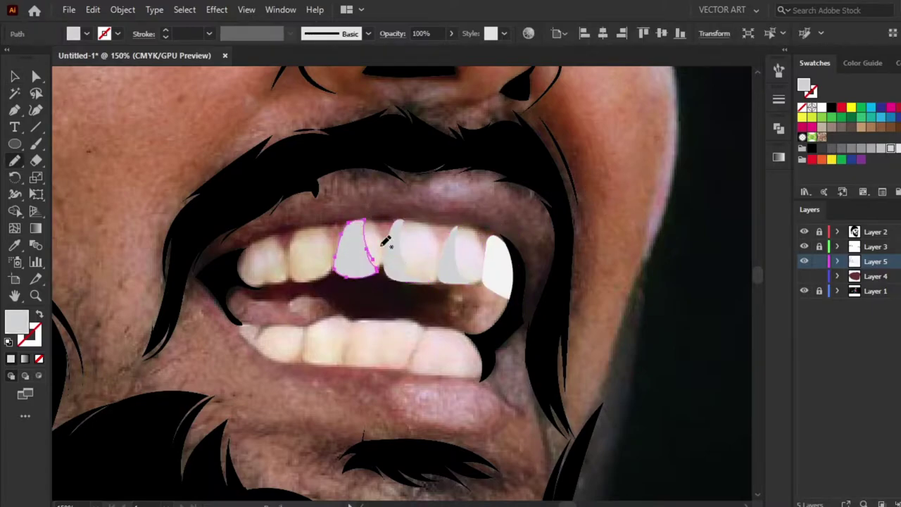
mouse_move(261, 239)
left_mouse_down()
mouse_move(297, 277)
mouse_move(329, 232)
left_mouse_up()
key("ctrl+shift+a")
key("ctrl+shift+a")
left_click_drag(456, 228, 465, 282)
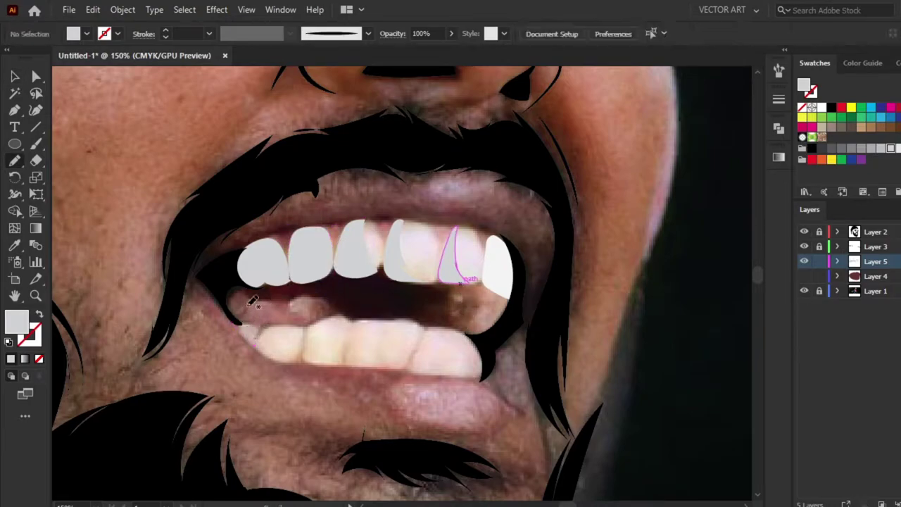
Draw the light grey lower teeth shapes with the Pen and Pencil tools.
left_click_drag(345, 310, 235, 322)
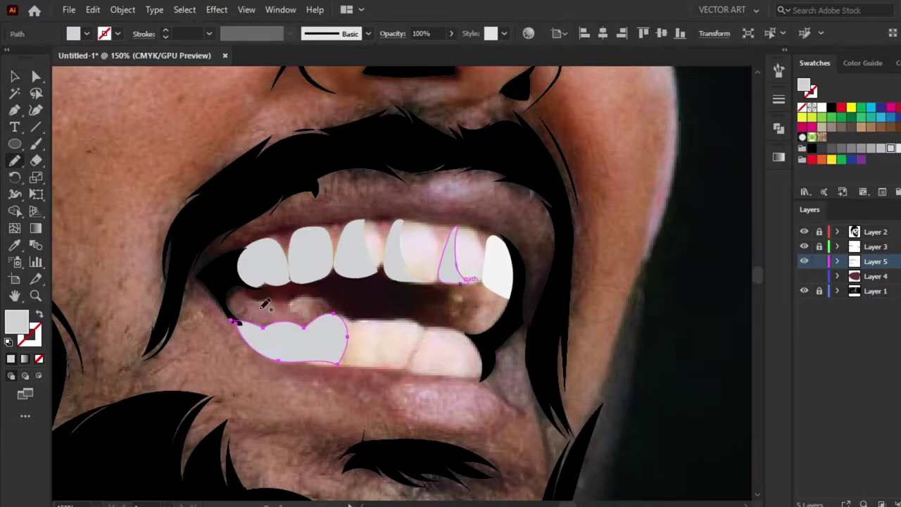
key("ctrl+z")
key("p")
left_click(236, 324)
left_click(345, 364)
left_click(350, 322)
left_click(310, 317)
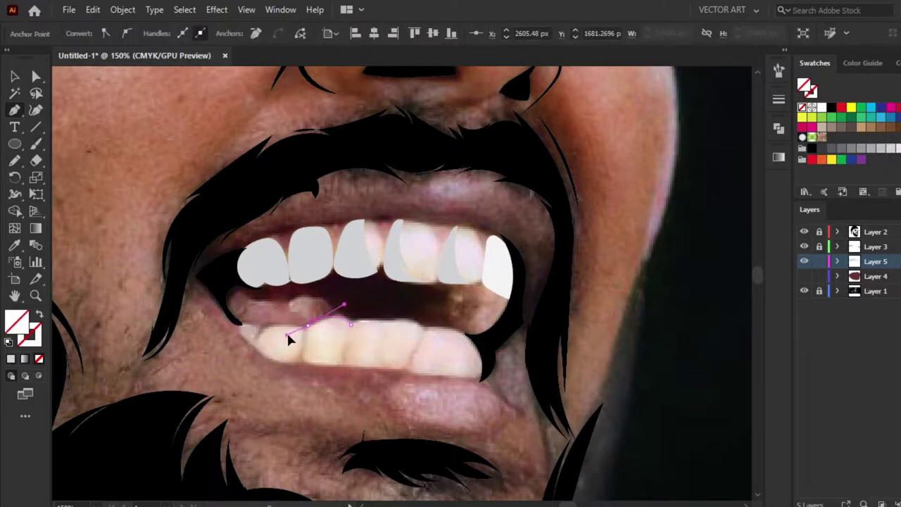
left_click(237, 324)
key("ctrl+shift+a")
key("n")
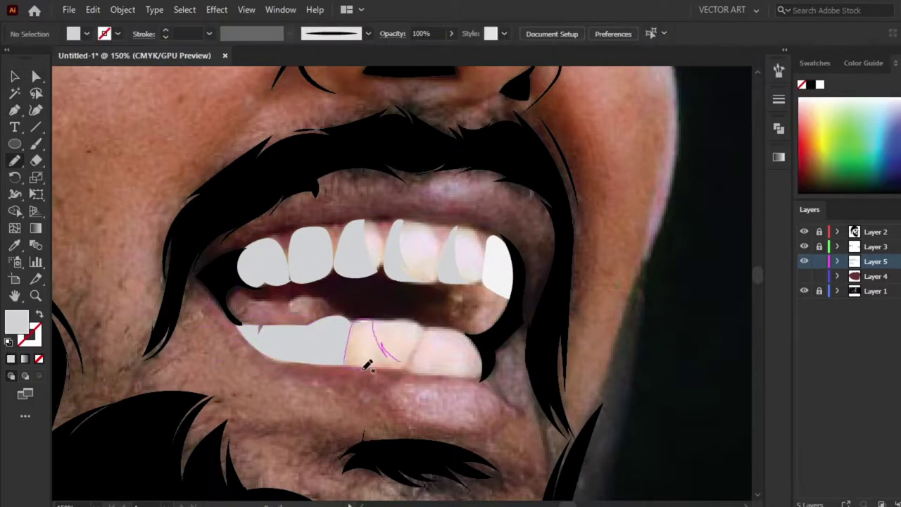
left_click_drag(367, 364, 355, 322)
left_click_drag(444, 367, 431, 348)
left_click_drag(484, 374, 426, 328)
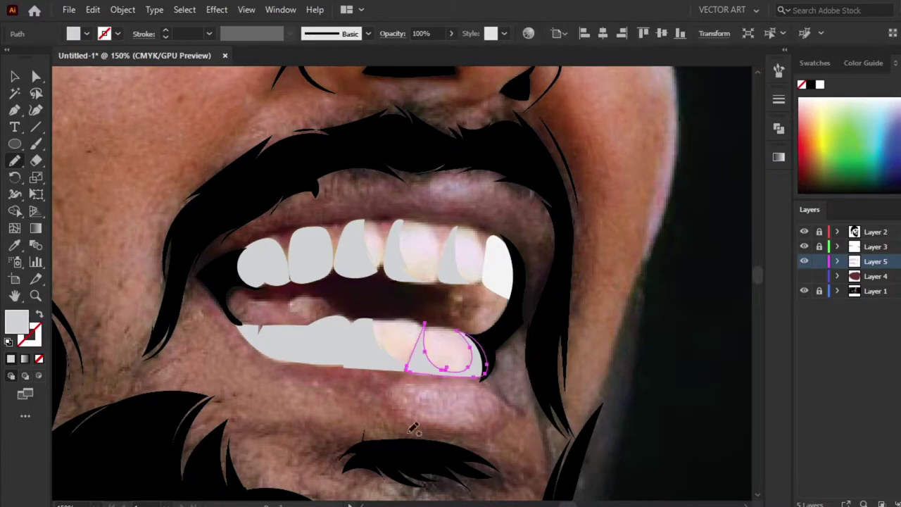
key("ctrl+z")
key("v")
On a new layer, draw white highlight shapes on the upper and lower teeth.
left_click(502, 286)
key("ctrl+l")
key("ctrl+shift+a")
key("n")
left_click_drag(384, 264, 363, 269)
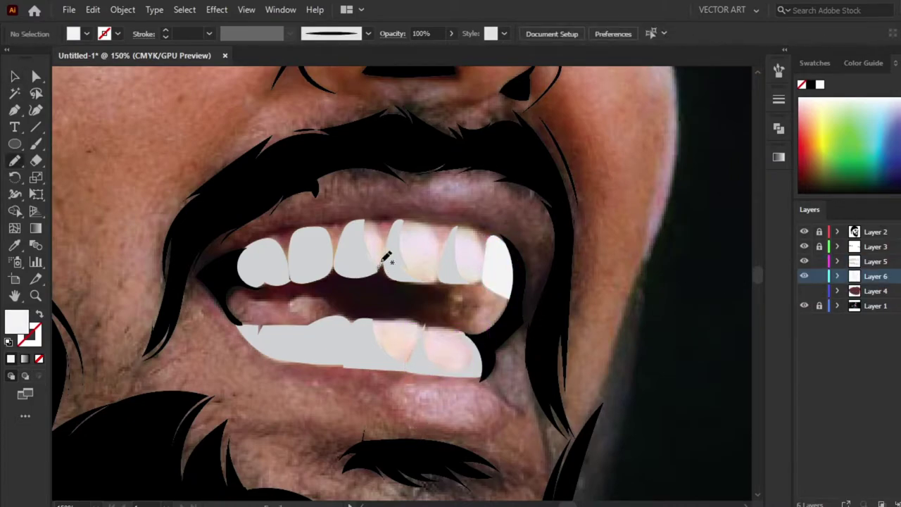
left_click_drag(400, 234, 398, 224)
left_click_drag(461, 226, 458, 229)
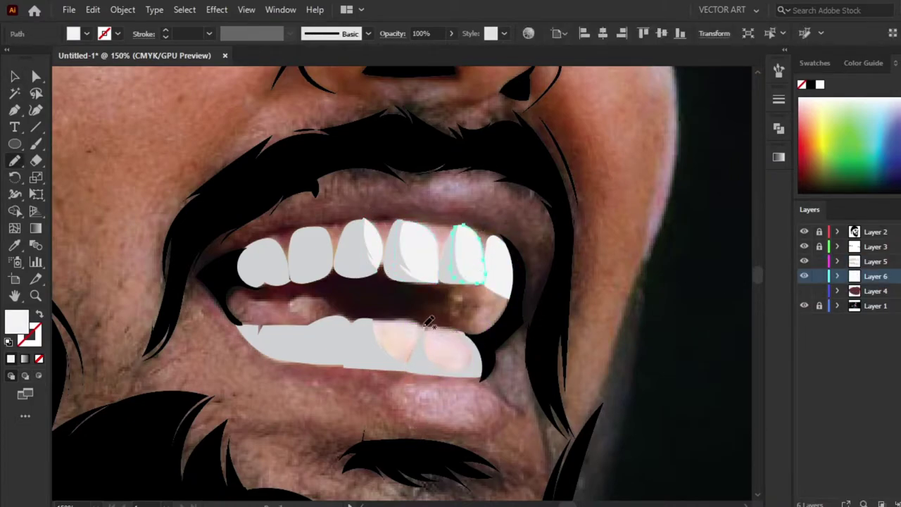
left_click_drag(423, 327, 425, 328)
key("ctrl+shift+a")
On a new layer, draw grey shadows on the four upper teeth.
key("ctrl+l")
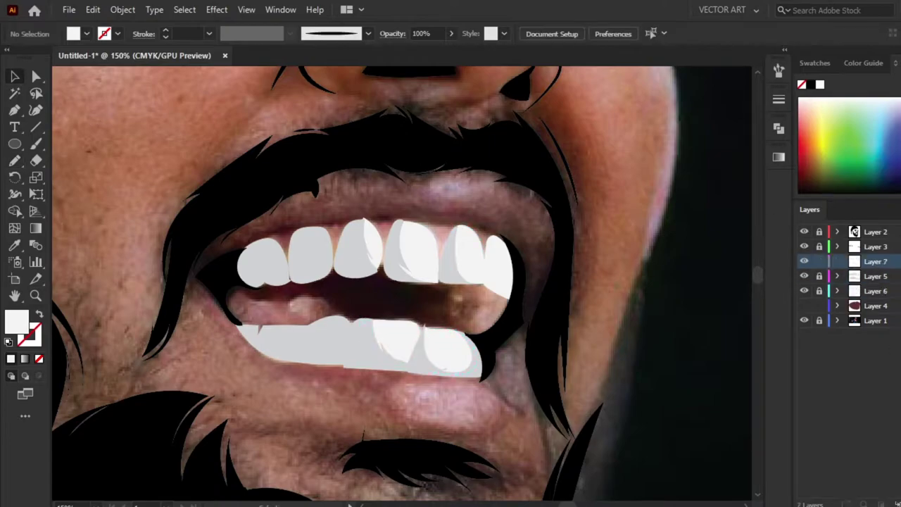
left_click(804, 291)
left_click(819, 290)
mouse_move(266, 235)
left_mouse_down()
mouse_move(257, 243)
mouse_move(301, 225)
left_mouse_up()
left_click_drag(315, 277, 299, 232)
left_click_drag(352, 221, 367, 271)
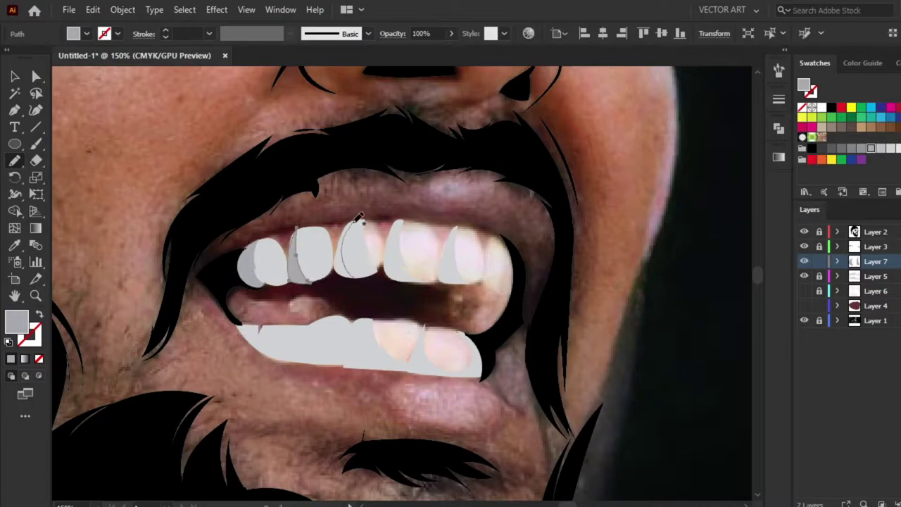
left_click_drag(398, 229, 400, 232)
Add a grey shadow across the lower teeth, toggling layer visibility to check it.
left_click(479, 241, "ctrl")
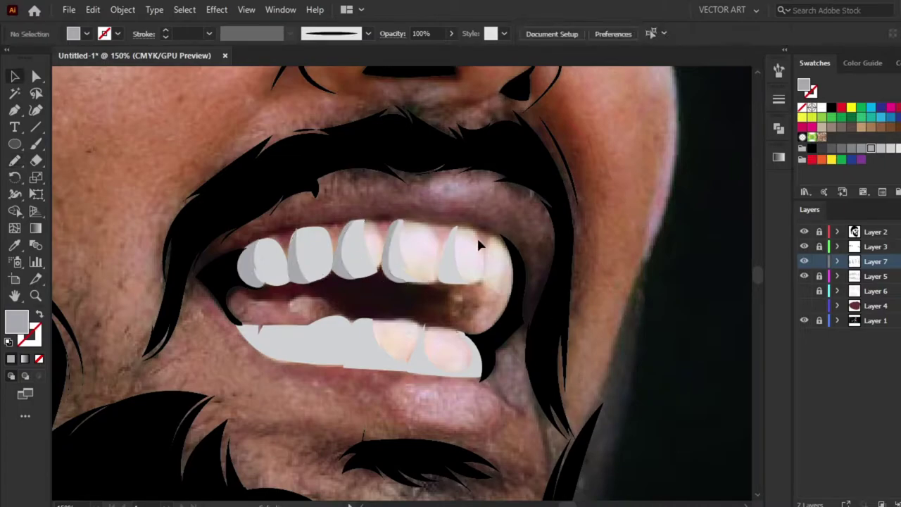
mouse_move(242, 330)
left_mouse_down()
mouse_move(303, 367)
mouse_move(351, 341)
mouse_move(423, 334)
left_mouse_up()
left_click(804, 276)
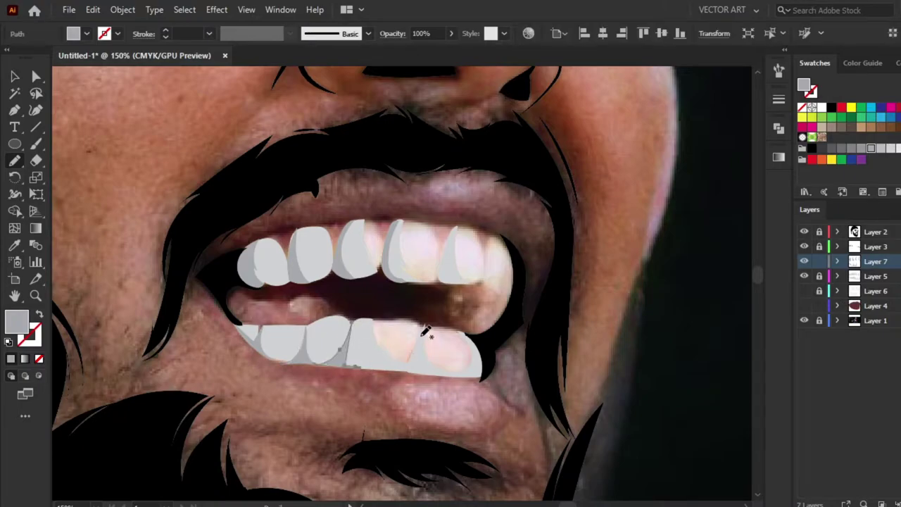
left_click(428, 350, "ctrl")
key("ctrl+minus")
key("ctrl+minus")
key("ctrl+minus")
left_click(804, 305)
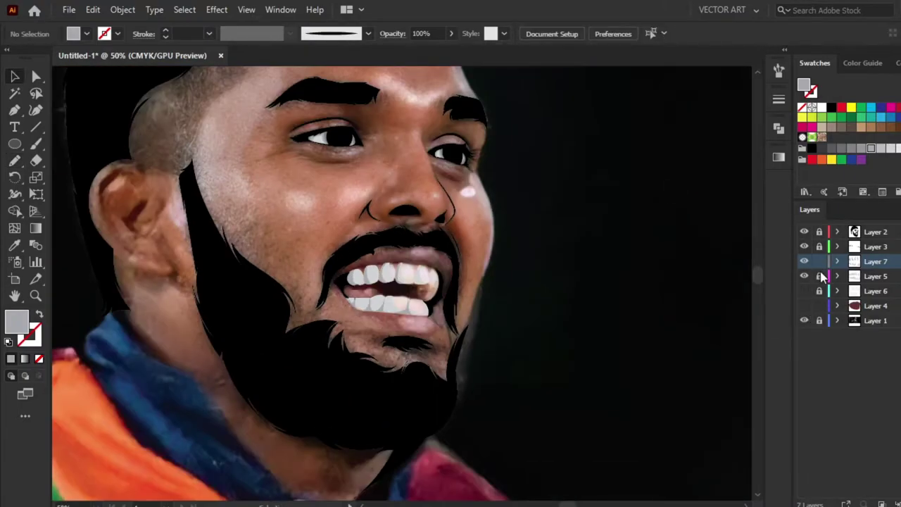
left_click(804, 290)
left_click(805, 306)
left_click(804, 306)
left_click(804, 305)
left_click(804, 306)
Shade the right tooth gap with grey Pencil shapes placed behind the teeth.
key("ctrl+plus")
key("ctrl+plus")
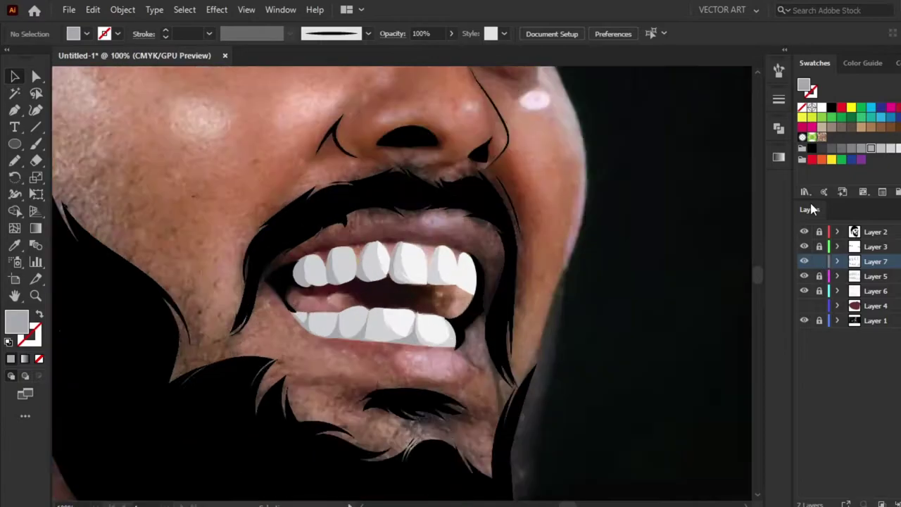
key("ctrl+plus")
key("n")
left_click_drag(514, 313, 512, 307)
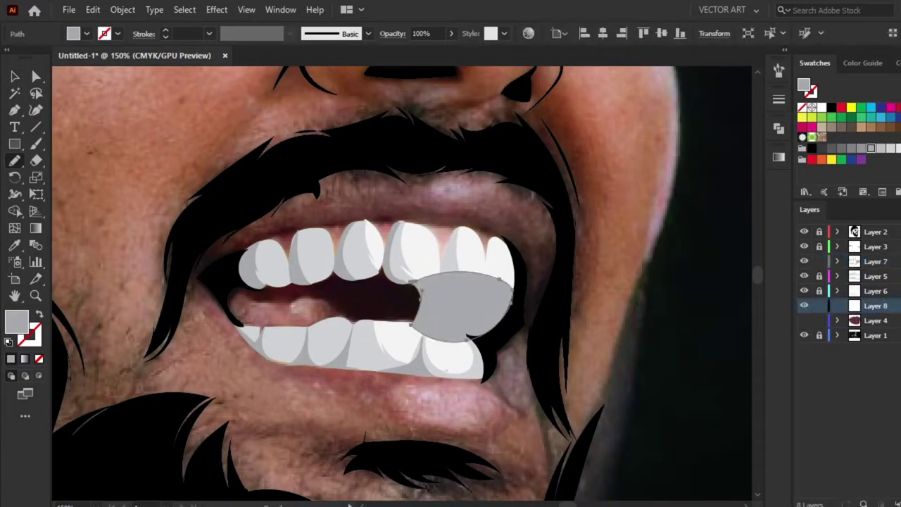
key("v")
left_click(689, 224)
key("n")
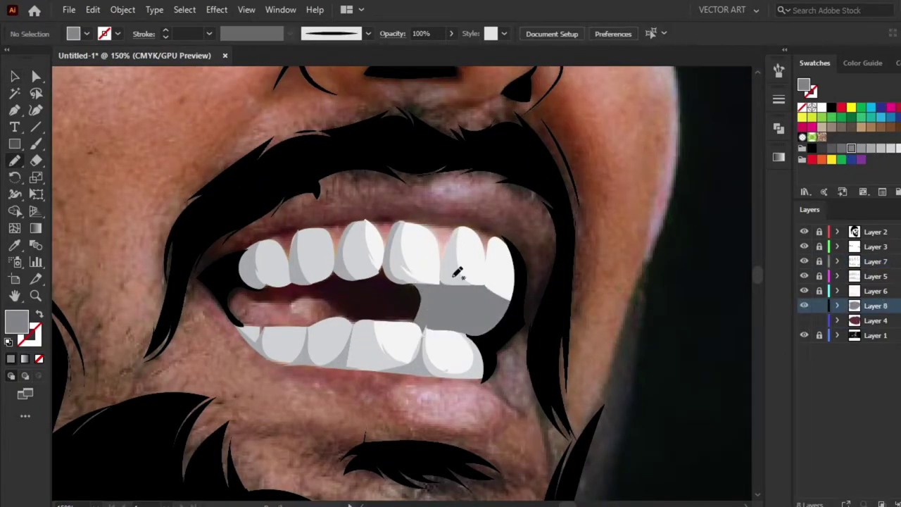
left_click_drag(429, 280, 411, 280)
key("ctrl+z")
key("ctrl+z")
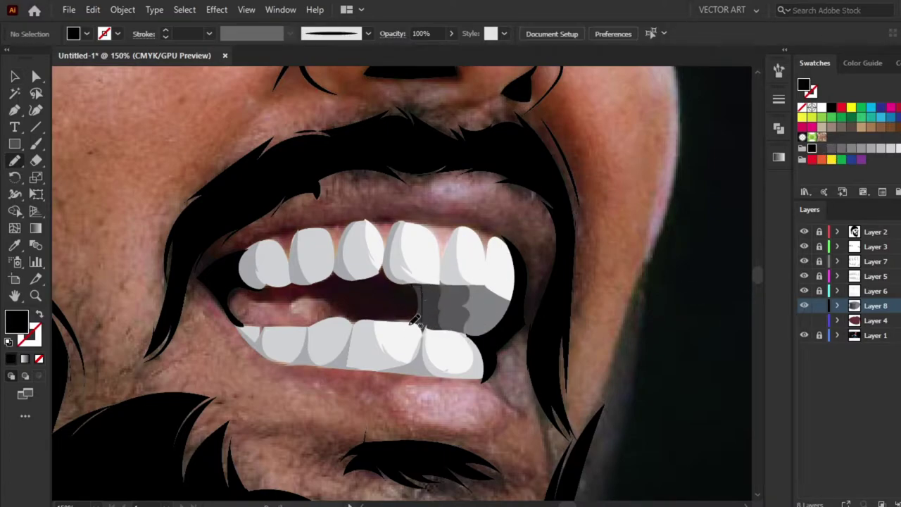
Outline the open mouth interior with a gradient fill and draw a small sample rectangle.
key("v")
key("n")
left_click_drag(233, 300, 238, 282)
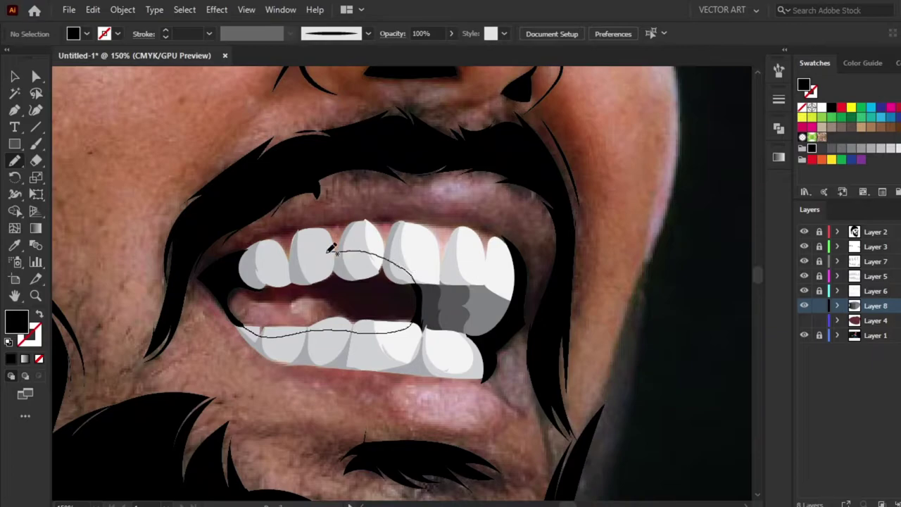
key("period")
key("m")
left_click_drag(99, 104, 120, 130)
Set the mouth-interior gradient stops to dark red #3f0e0e fading to near-black.
double_click(17, 321)
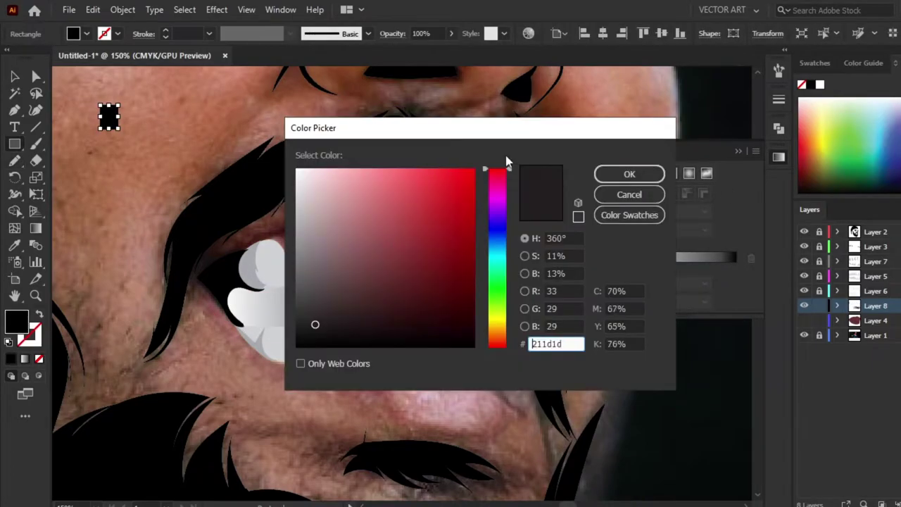
left_click(426, 302)
left_click_drag(426, 302, 435, 302)
key("Return")
left_click(301, 316)
key("g")
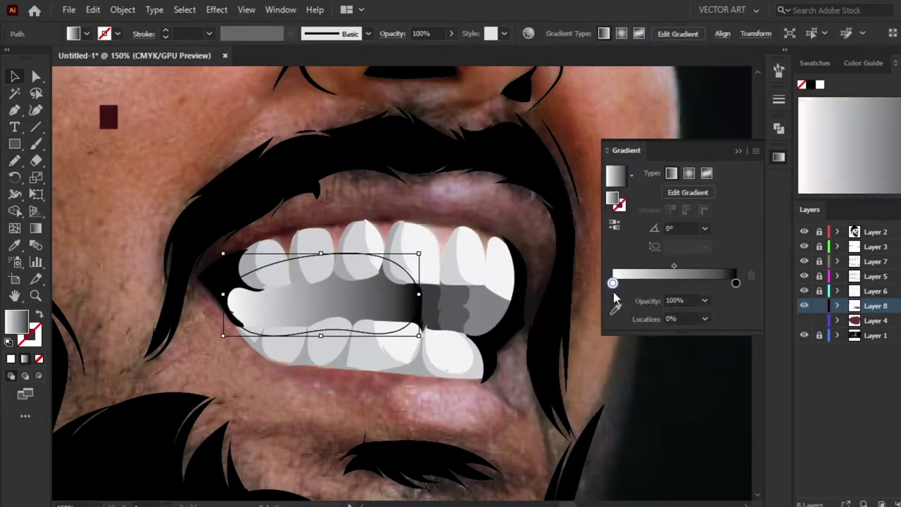
left_click(614, 264)
left_click(107, 110)
double_click(736, 266)
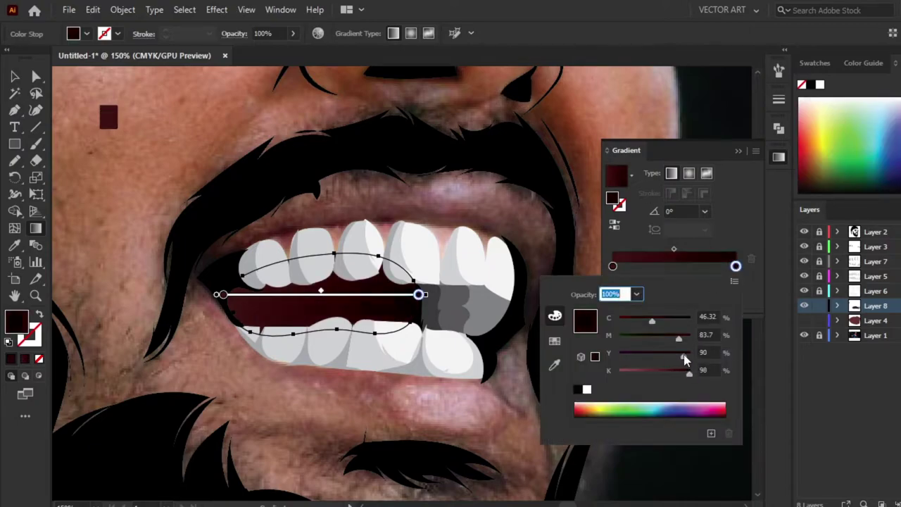
key("Escape")
key("ctrl+shift+a")
key("ctrl+minus")
key("ctrl+minus")
key("ctrl+minus")
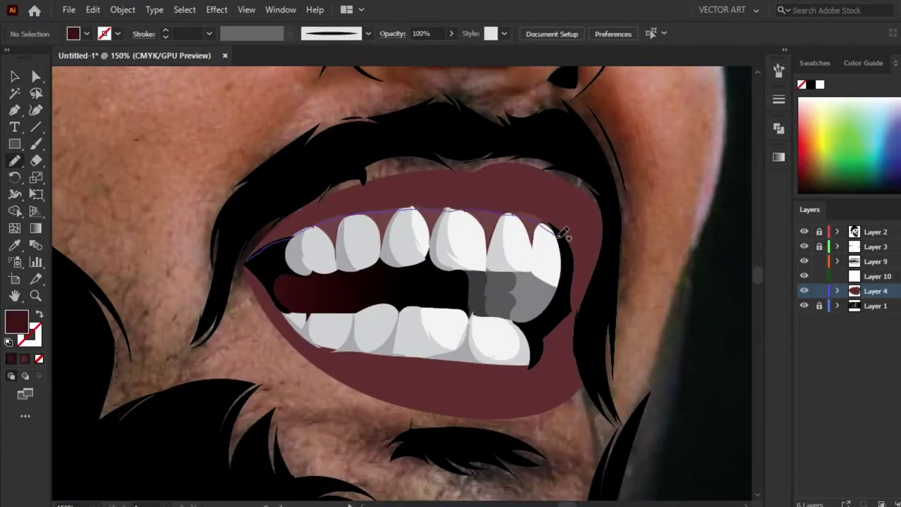
Reshape the upper and lower lip edges around the teeth with the Pencil.
left_click_drag(563, 233, 563, 233)
left_click_drag(359, 202, 477, 196)
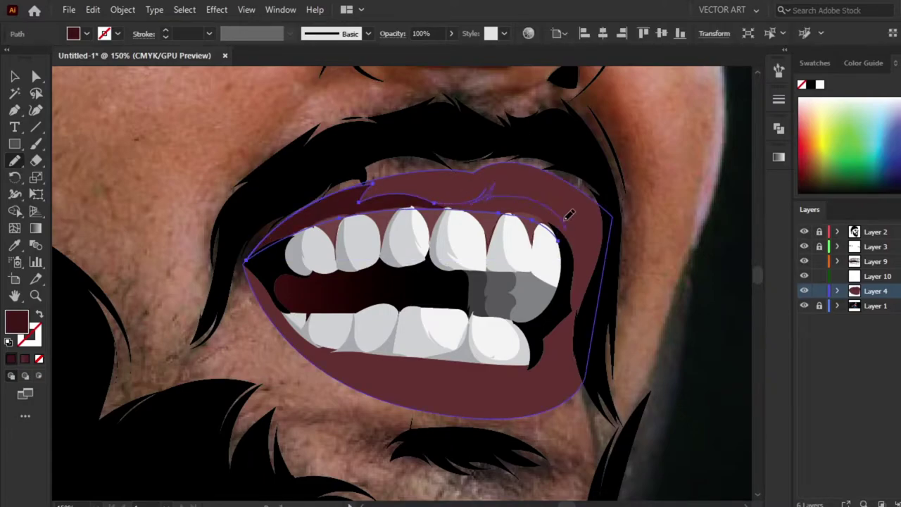
key("ctrl+shift+a")
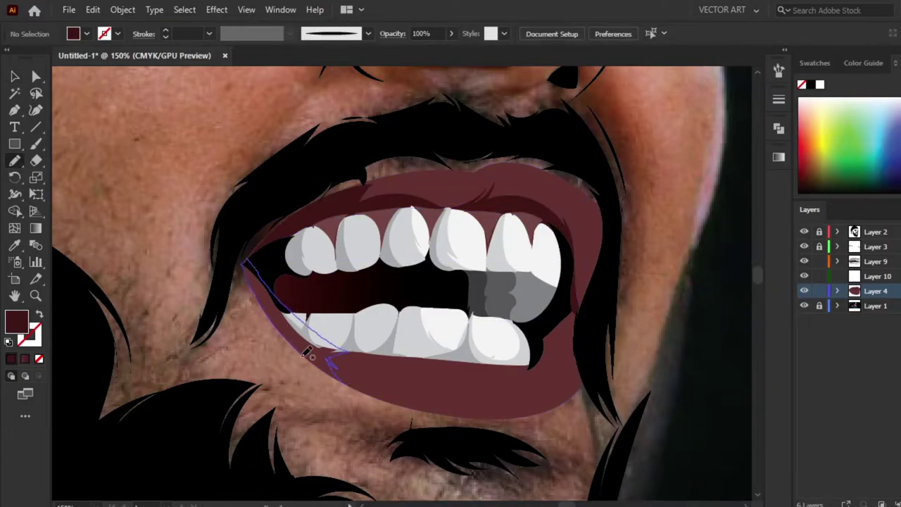
mouse_move(308, 354)
left_mouse_down()
mouse_move(331, 361)
mouse_move(329, 336)
left_mouse_up()
key("ctrl+shift+a")
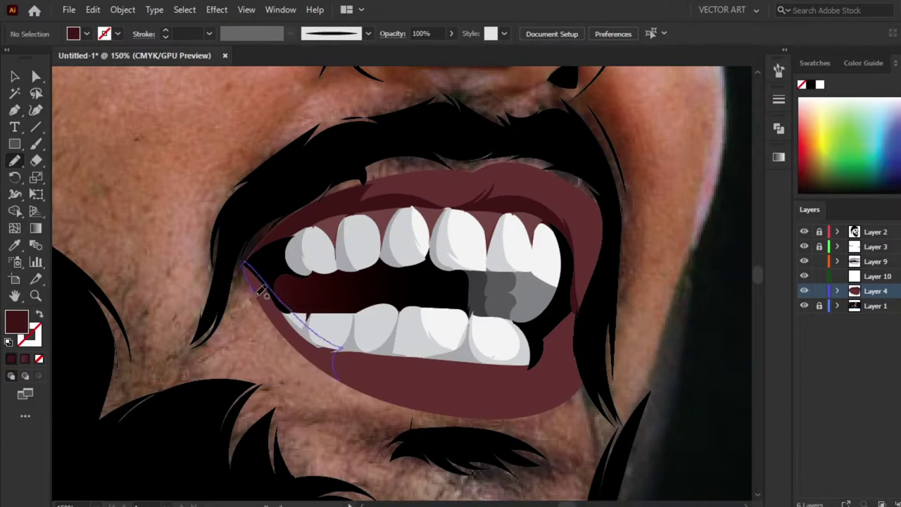
left_click_drag(262, 292, 342, 372)
key("ctrl+shift+a")
key("m")
Draw lighter red highlights on the lower lip and upper-right lip.
left_click(804, 291)
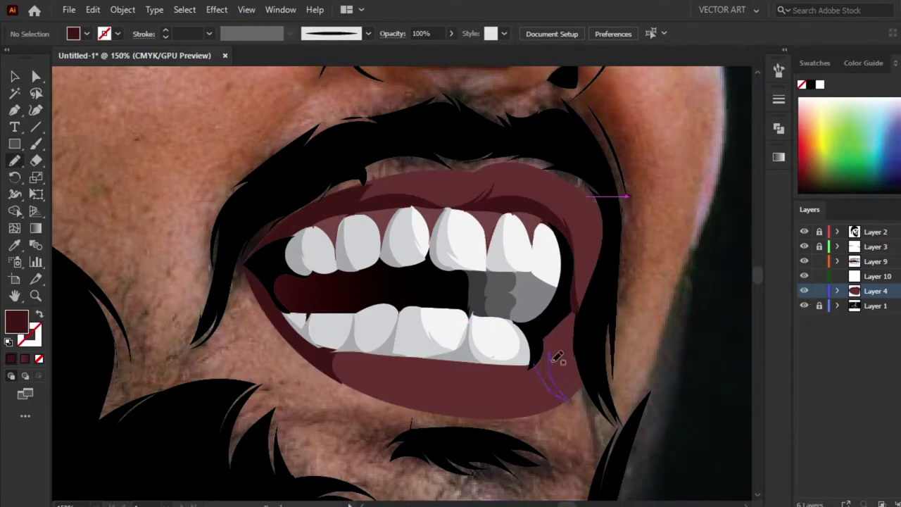
double_click(17, 322)
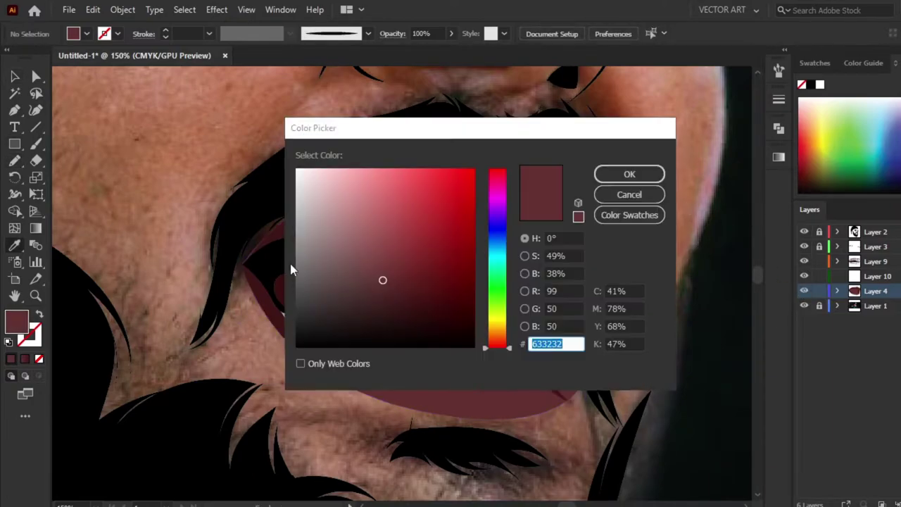
left_click(631, 173)
left_click_drag(522, 386, 444, 395)
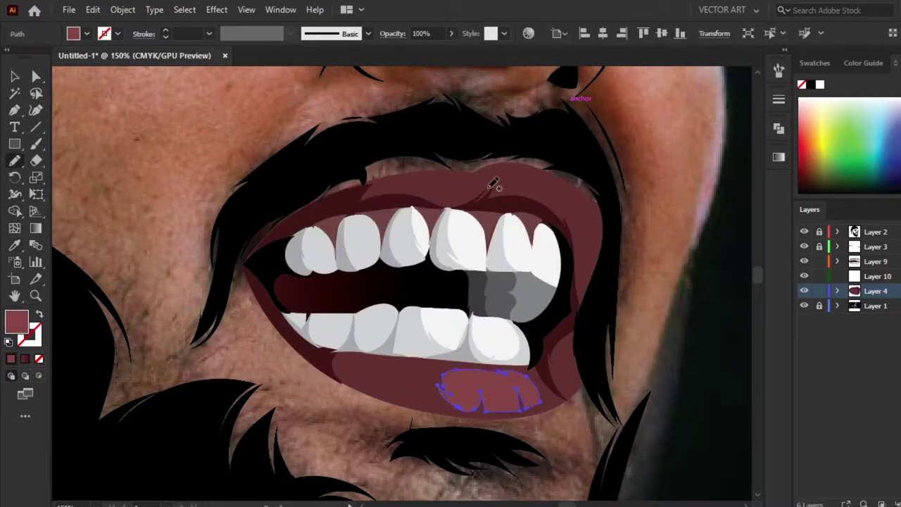
left_click_drag(493, 173, 495, 173)
left_click(97, 73, "ctrl")
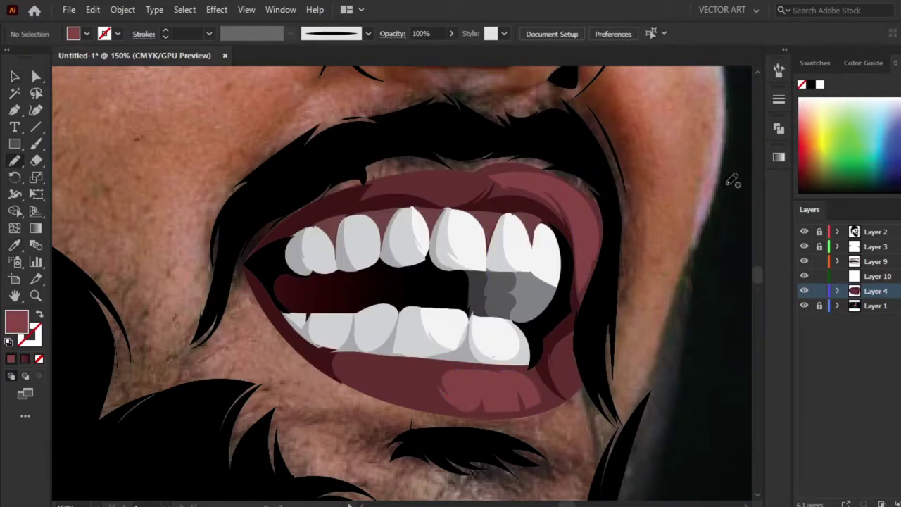
Add even paler red highlight accents to the lower lip.
double_click(17, 321)
left_click(628, 173)
left_click_drag(473, 380, 513, 385)
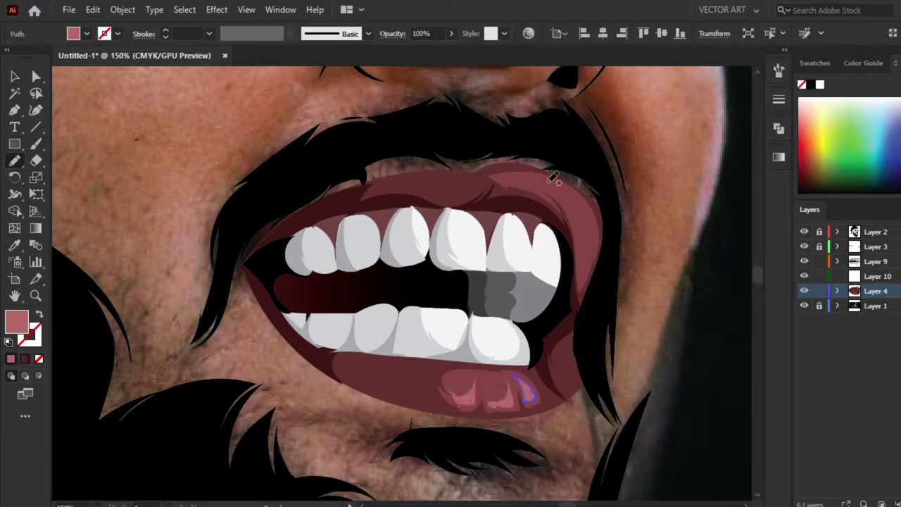
left_click_drag(549, 181, 560, 271)
key("ctrl+shift+a")
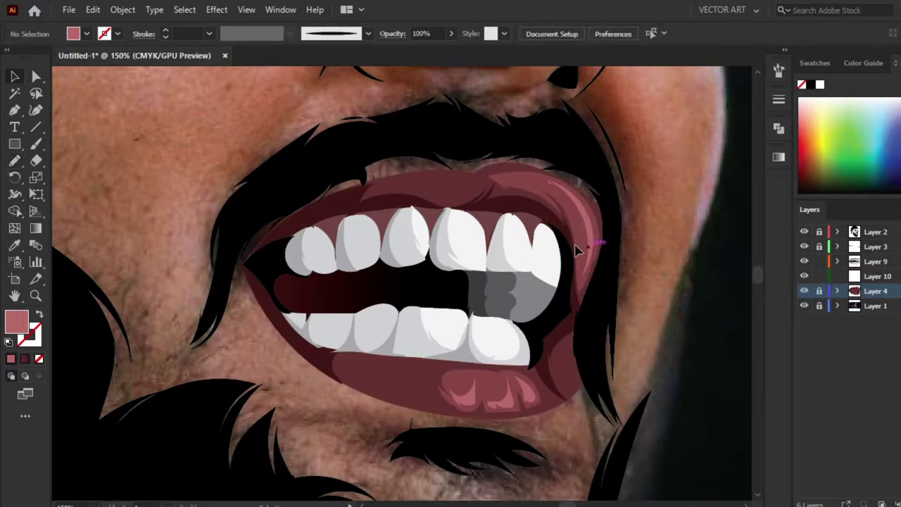
left_click(331, 240)
double_click(17, 322)
left_click(632, 173)
key("ctrl+shift+a")
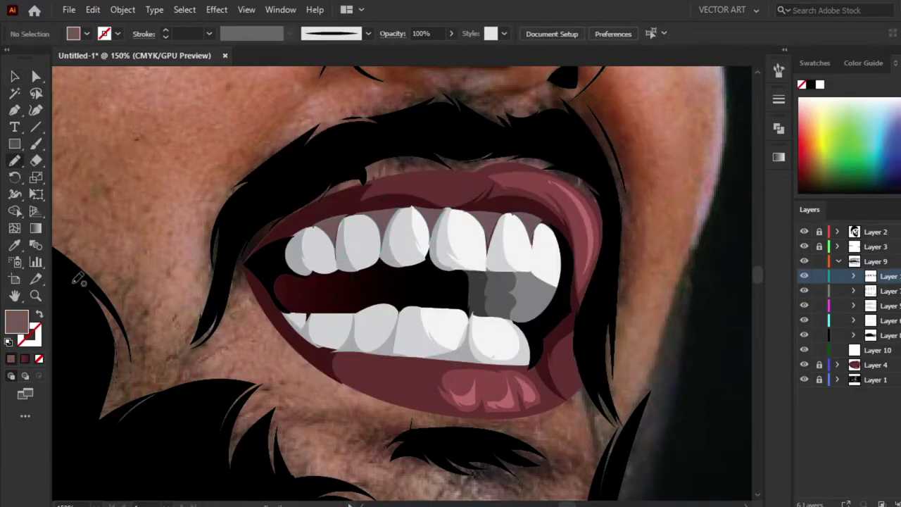
Draw a grey-brown gum shape above the upper-left teeth.
double_click(17, 322)
left_click(630, 175)
left_click_drag(315, 226, 338, 221)
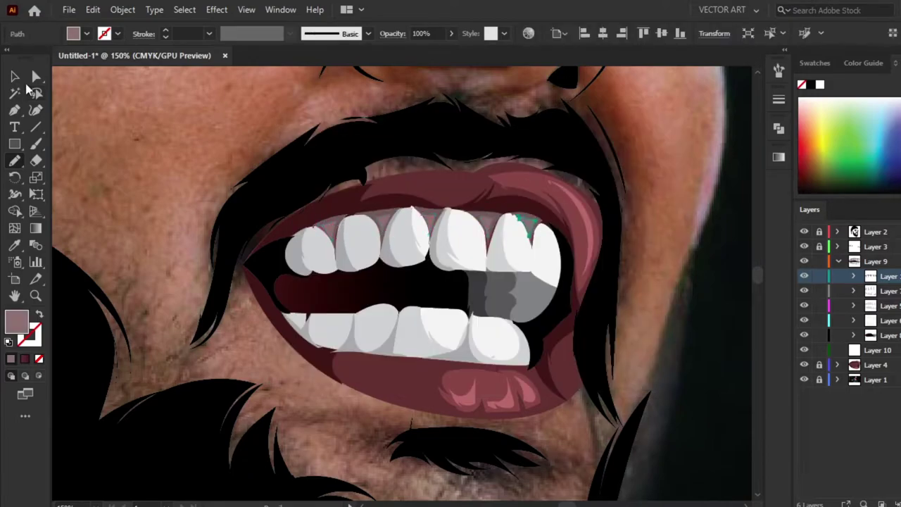
key("ctrl+shift+a")
Hide the reference photo layer and adjust the lip colour.
key("ctrl+0")
left_click(838, 261)
left_click(804, 291)
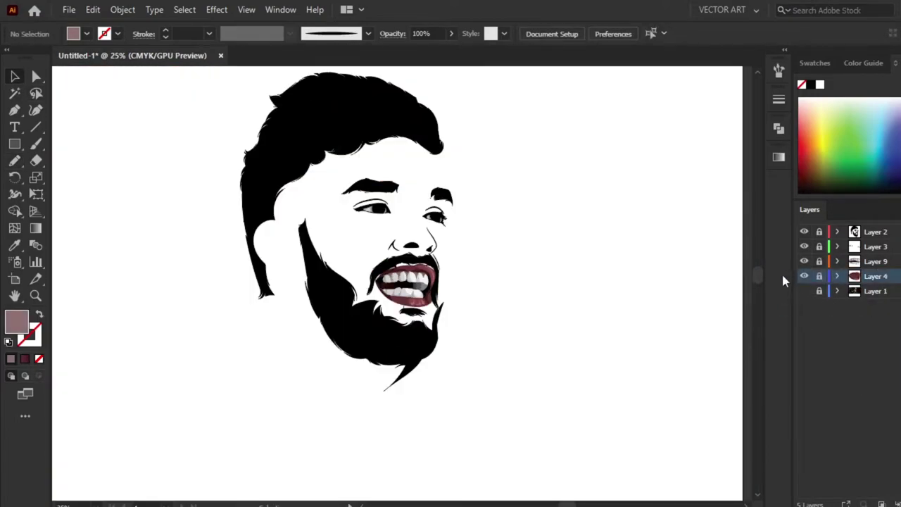
key("ctrl+equal")
key("ctrl+equal")
key("ctrl+equal")
left_click(422, 331)
left_click(92, 10)
left_click(453, 245)
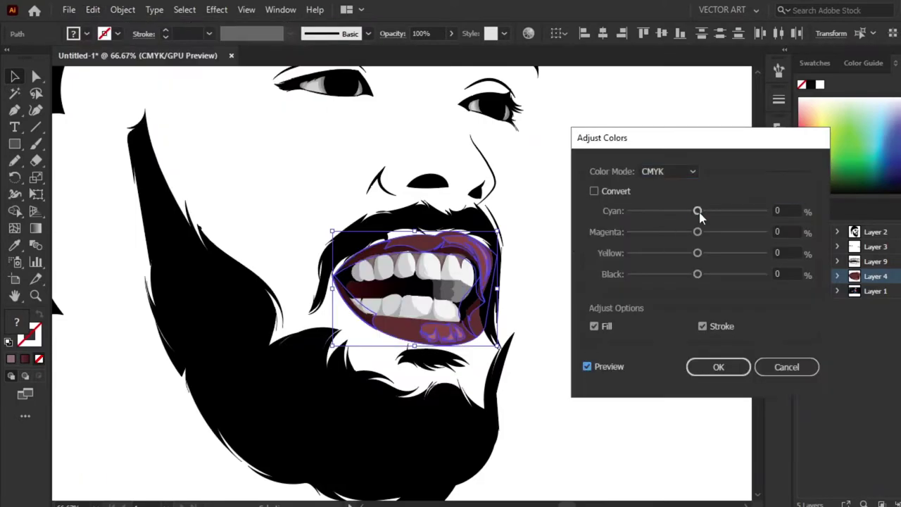
left_click(719, 366)
key("ctrl+shift+a")
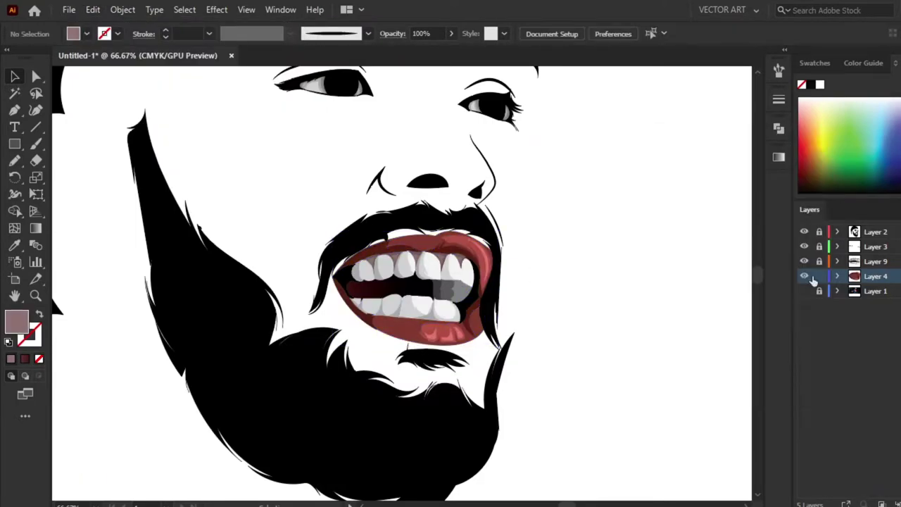
key("ctrl+minus")
key("ctrl+minus")
Trace a closed LIGHTSKIN-filled shape around the face and neck.
left_click(804, 291)
left_click(804, 291)
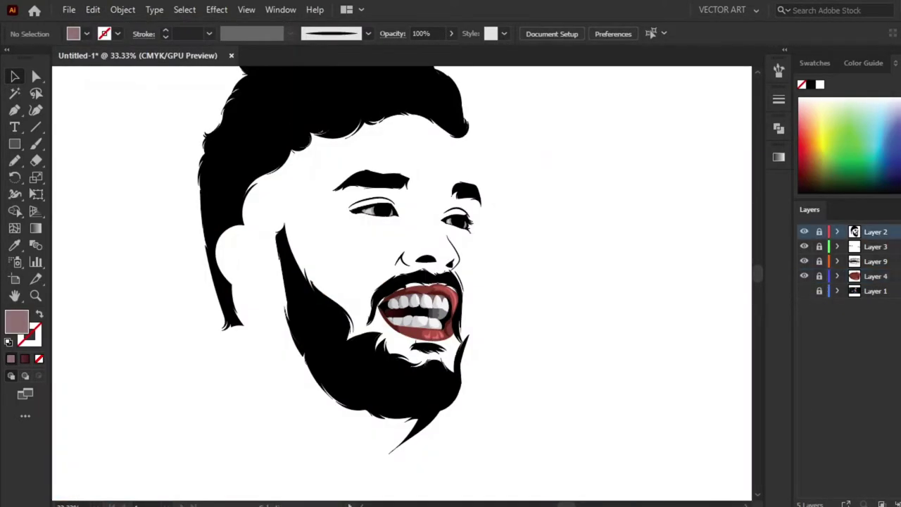
left_click(815, 63)
left_click(804, 192)
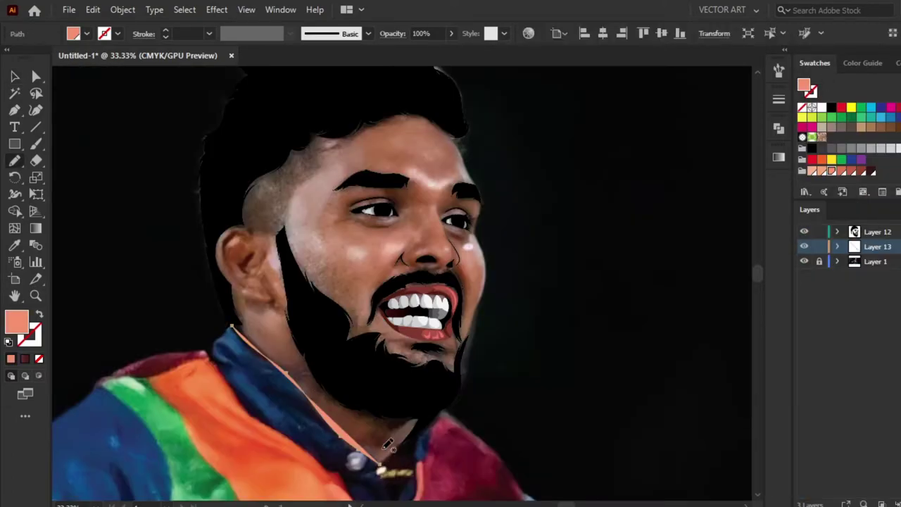
left_click_drag(310, 387, 380, 466)
mouse_move(232, 325)
left_mouse_down()
mouse_move(255, 134)
mouse_move(436, 106)
left_mouse_up()
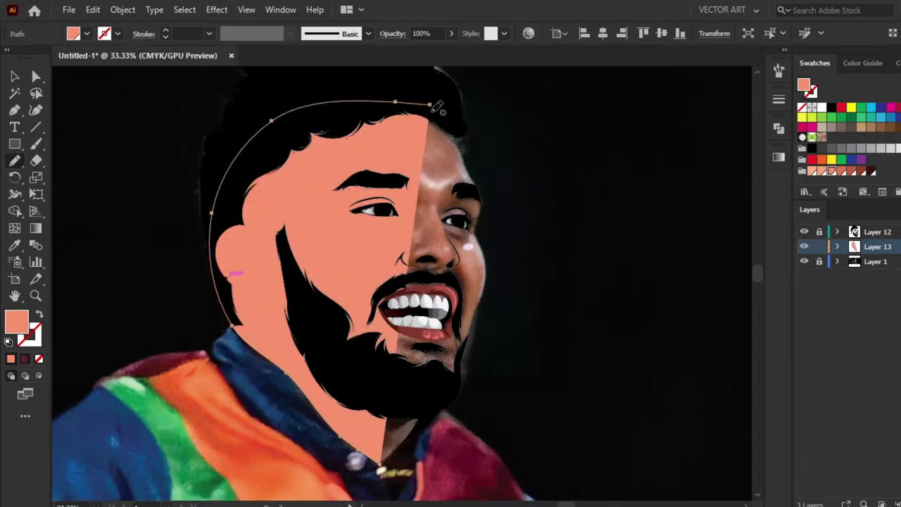
left_click_drag(467, 149, 488, 250)
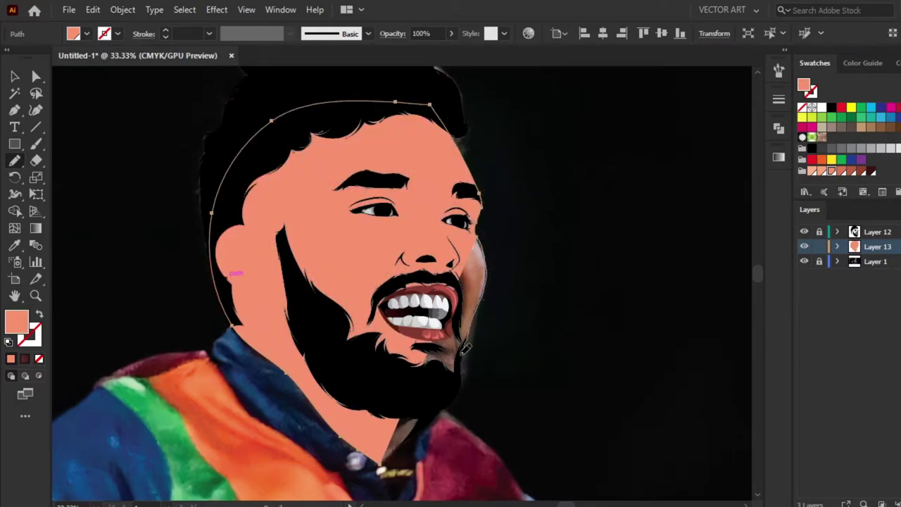
left_click_drag(465, 349, 380, 466)
key("v")
left_click(612, 200)
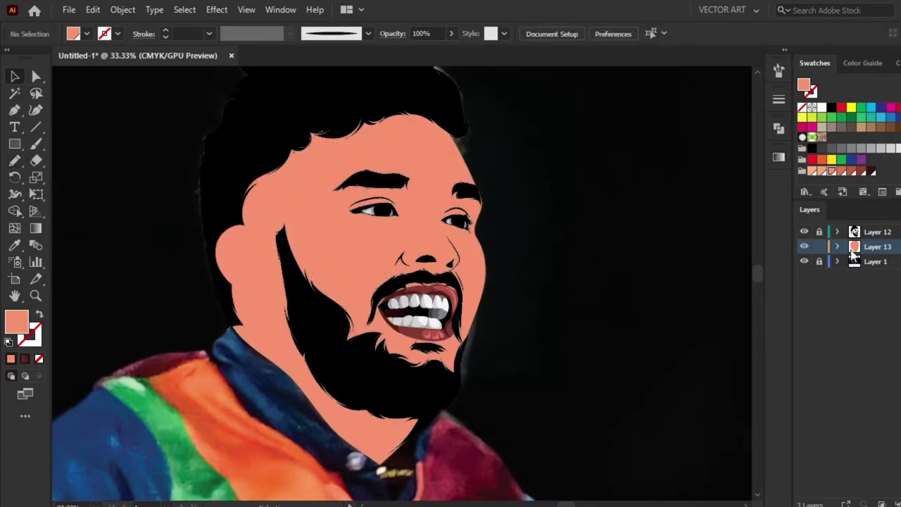
key("ctrl+l")
Set up a black-to-dark-maroon gradient fill in the Gradient panel.
key("ctrl+F9")
left_click(611, 267)
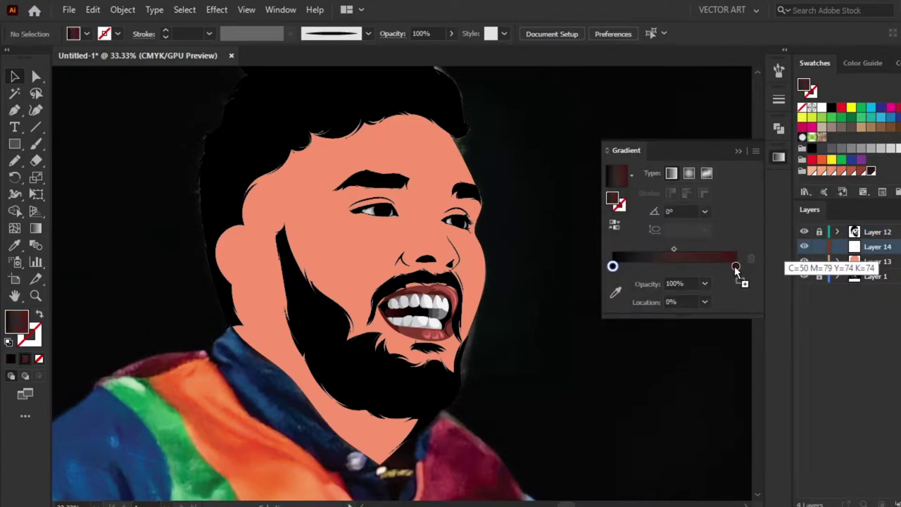
double_click(734, 265)
left_click_drag(672, 372, 693, 372)
double_click(613, 266)
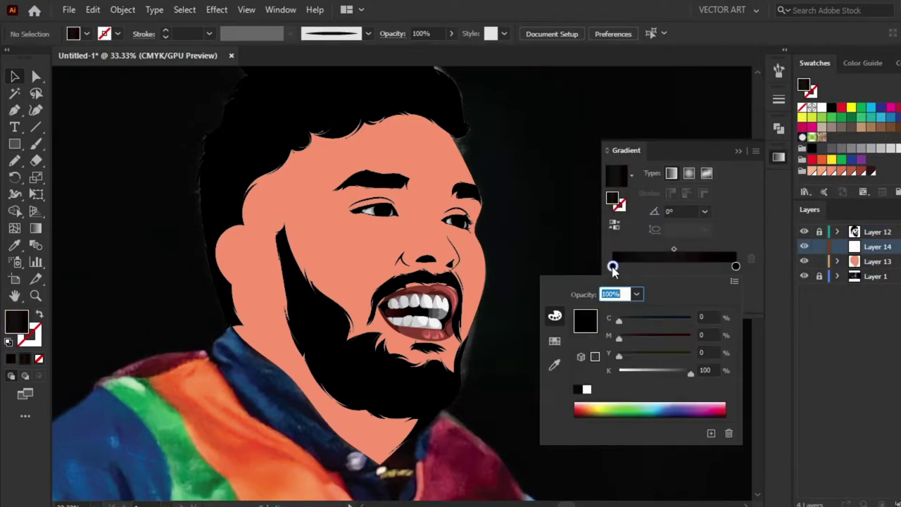
key("Escape")
double_click(736, 266)
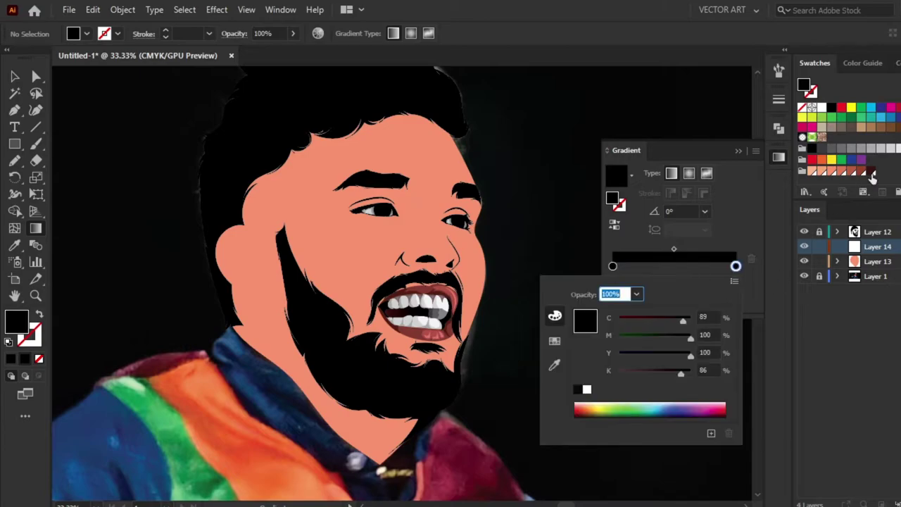
left_click(871, 173)
double_click(736, 266)
key("ctrl+F9")
Draw a gradient shadow over the temple hair and sideburn, angling the gradient across it.
left_click(803, 261)
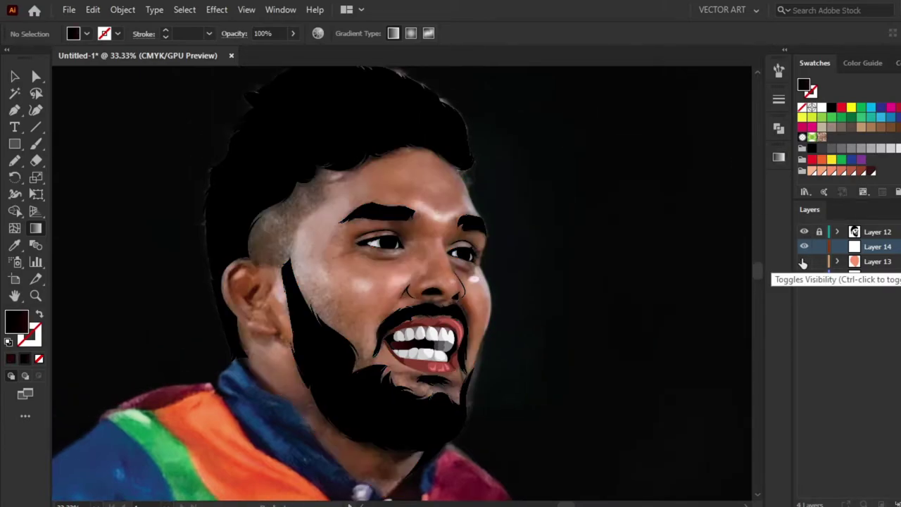
key("n")
left_click_drag(315, 211, 310, 201)
key("ctrl+equal")
key("ctrl+equal")
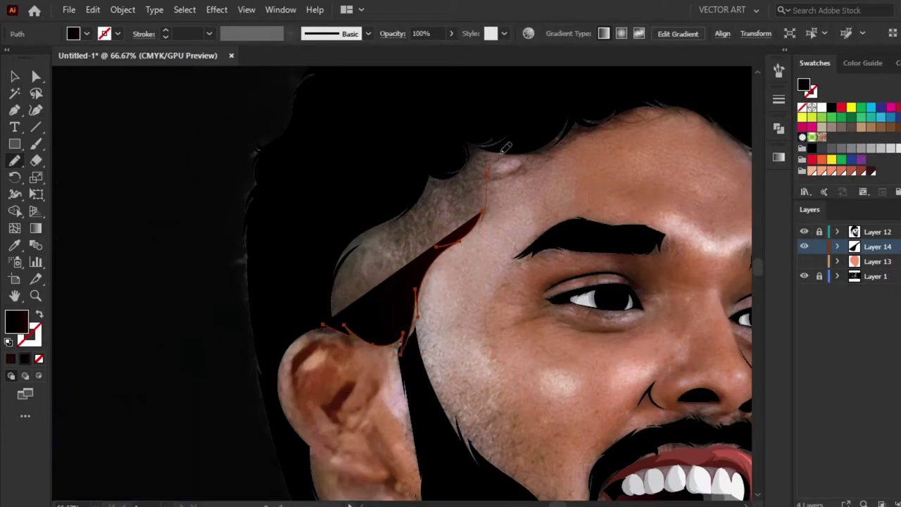
left_click_drag(585, 125, 331, 310)
key("g")
left_click_drag(357, 195, 427, 246)
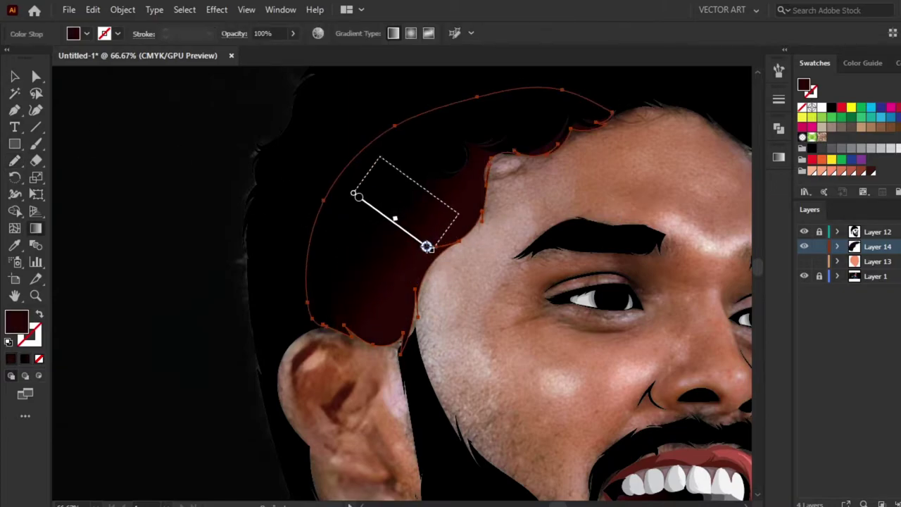
left_click(15, 76)
left_click(68, 122)
Draw dark shadow shapes along the jaw and beard edge and below the lower lip.
key("ctrl+0")
left_click(805, 261)
left_click(804, 261)
key("ctrl+equal")
key("ctrl+equal")
key("n")
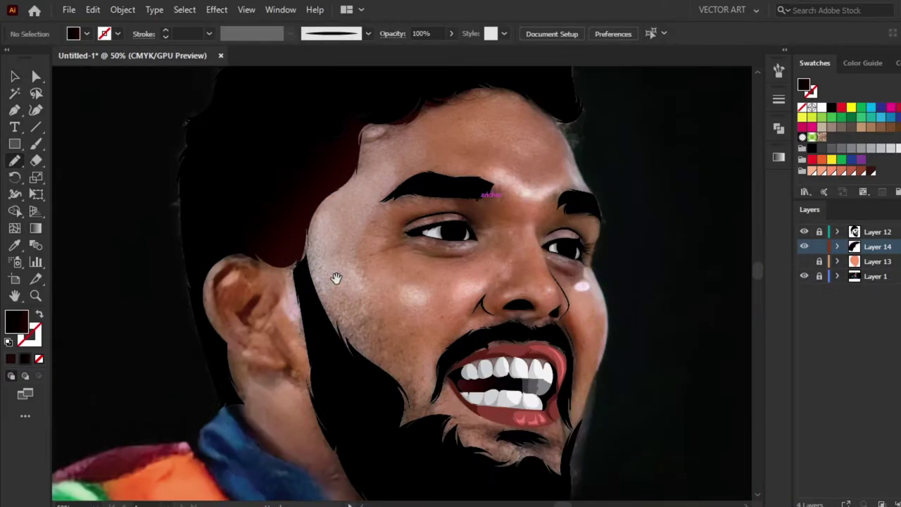
left_click_drag(285, 220, 330, 297)
left_click_drag(438, 378, 444, 384)
mouse_move(451, 391)
left_mouse_down()
mouse_move(470, 398)
mouse_move(470, 409)
left_mouse_up()
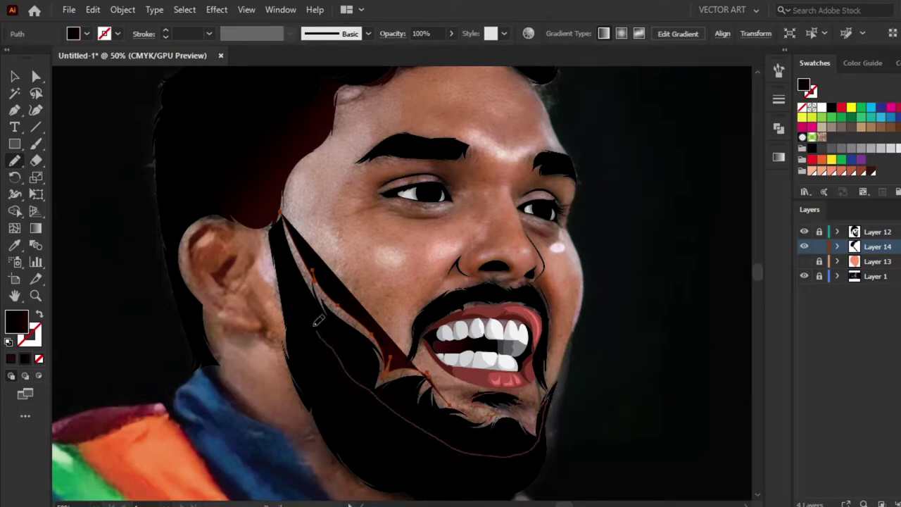
key("v")
left_click_drag(321, 331, 373, 369)
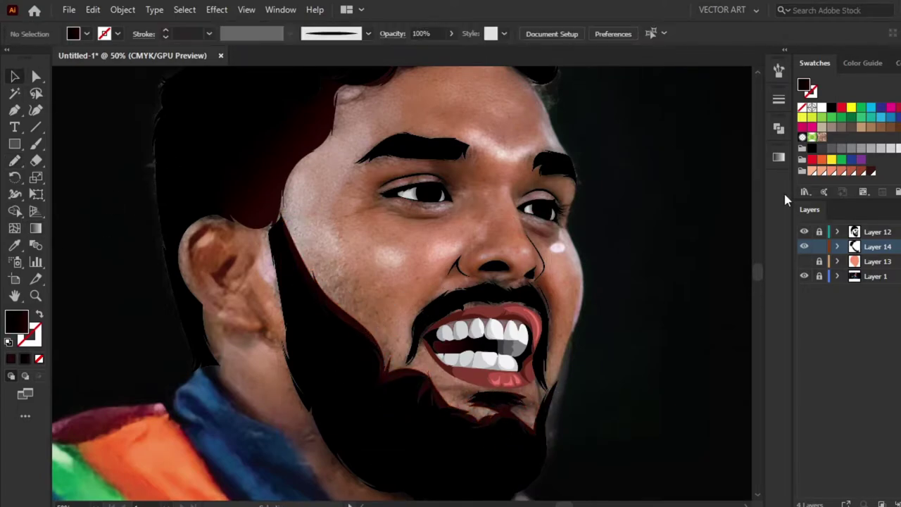
left_click(804, 261)
left_click(412, 146)
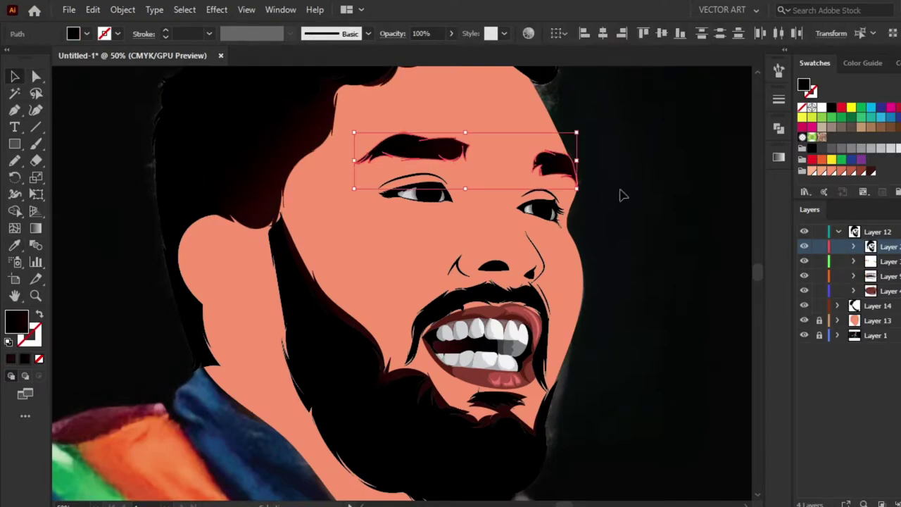
Shift the eyebrow gradient midpoint to 75.7%, then open the selected group's context menu.
left_click(778, 157)
left_click_drag(682, 264, 706, 271)
left_click(658, 227)
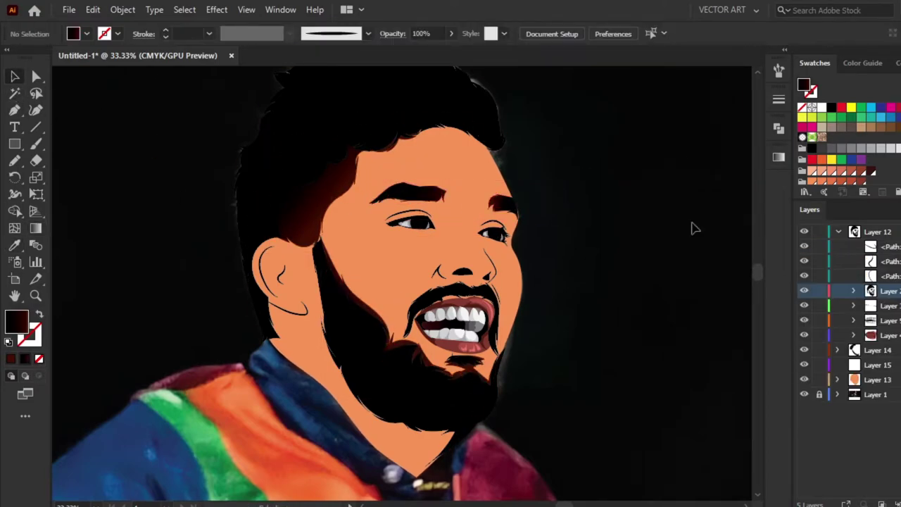
right_click(318, 208)
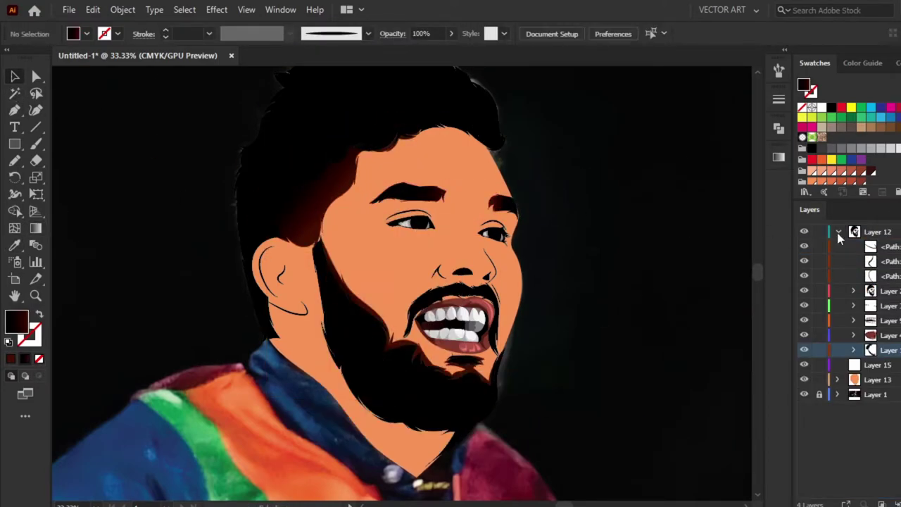
Draw solid light orange highlights on the forehead, nose, right cheek and beside the hairline.
left_click(778, 159)
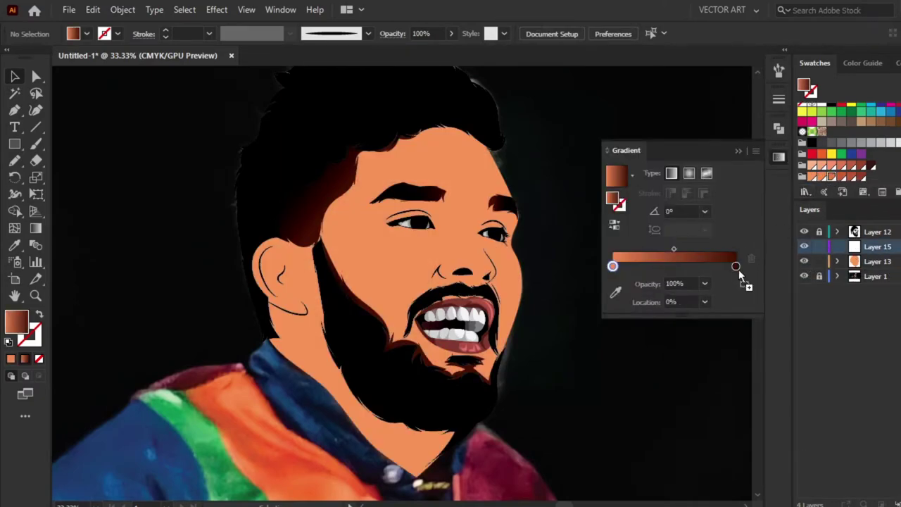
left_click(778, 158)
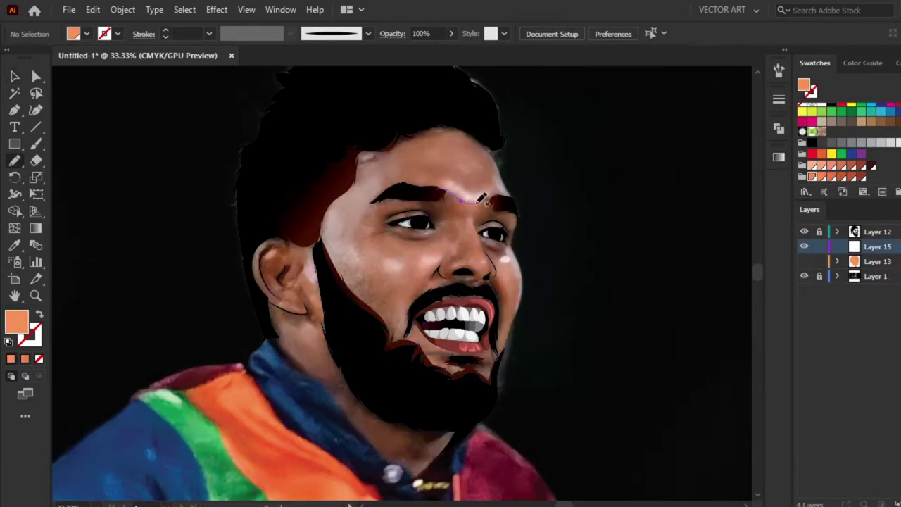
left_click_drag(466, 176, 465, 179)
key("ctrl+equal")
left_click_drag(380, 225, 396, 260)
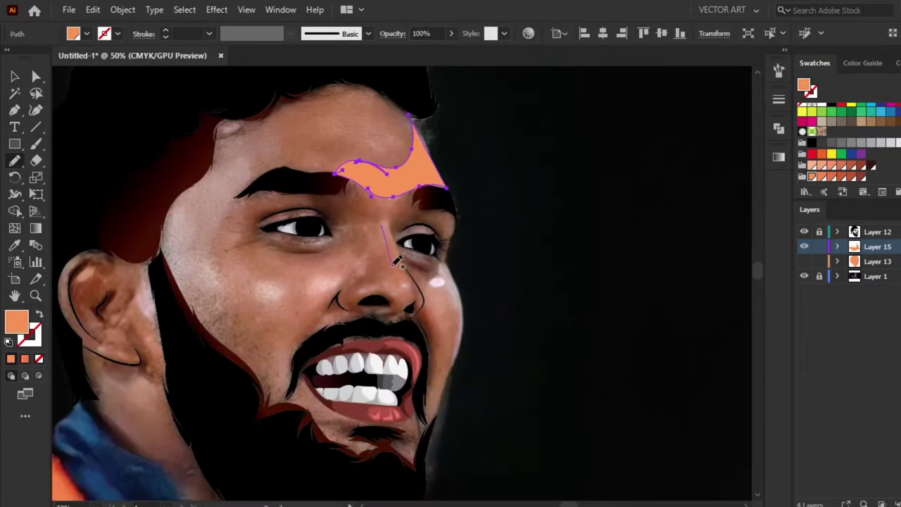
left_click_drag(407, 303, 385, 226)
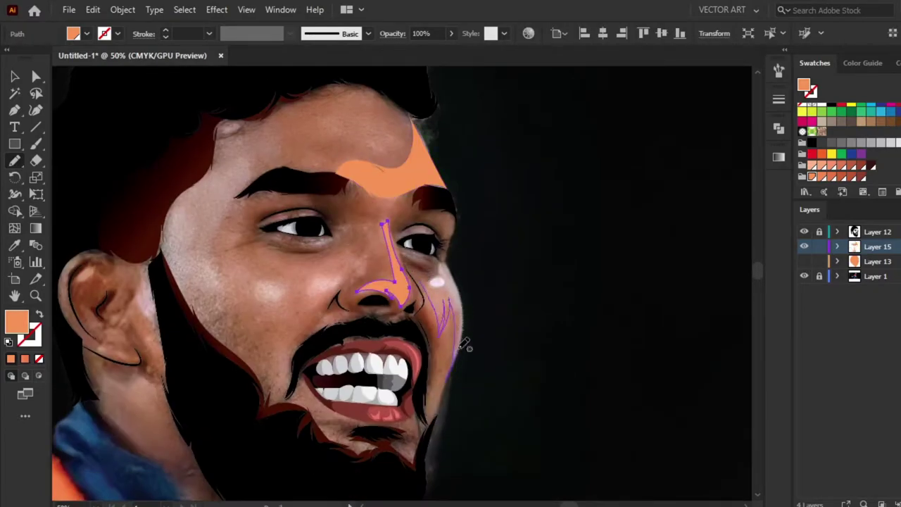
left_click_drag(451, 257, 433, 213)
left_click(200, 272, "ctrl")
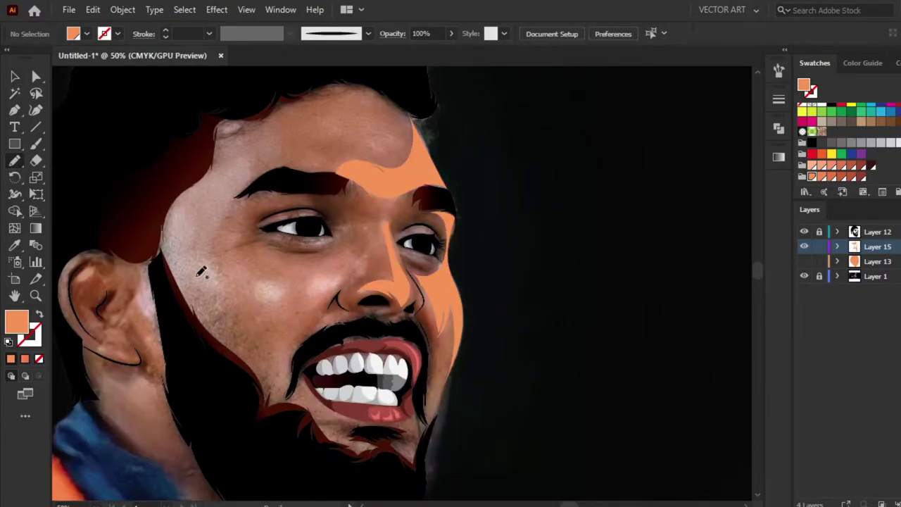
left_click_drag(167, 217, 190, 304)
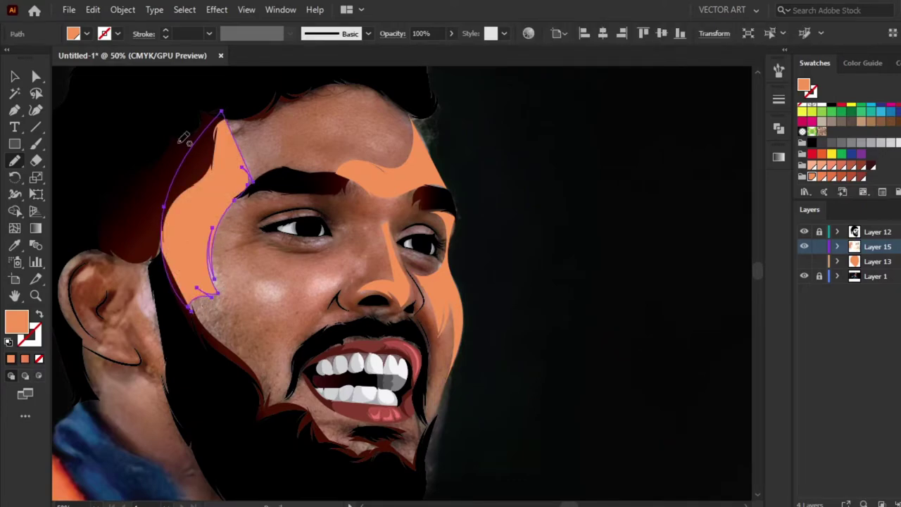
Select all the highlight shapes and compare them against the flat skin layer.
key("ctrl+F9")
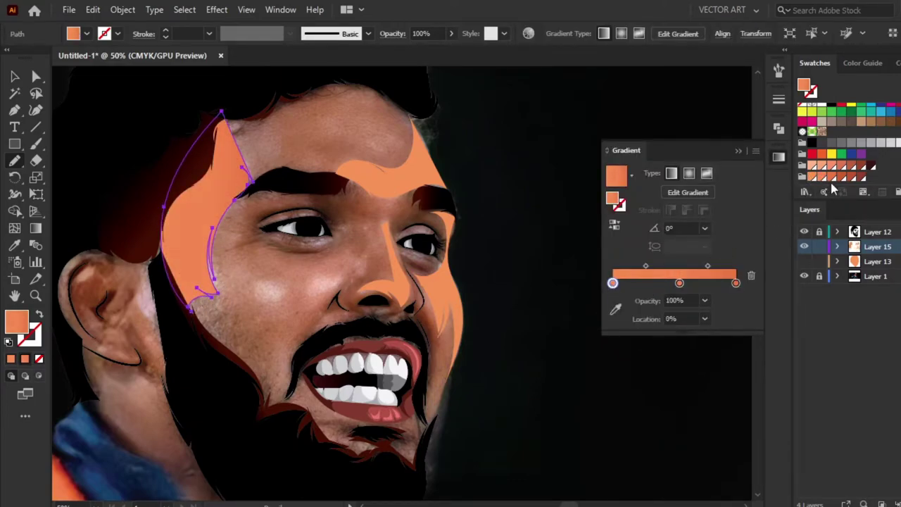
key("ctrl+F9")
key("v")
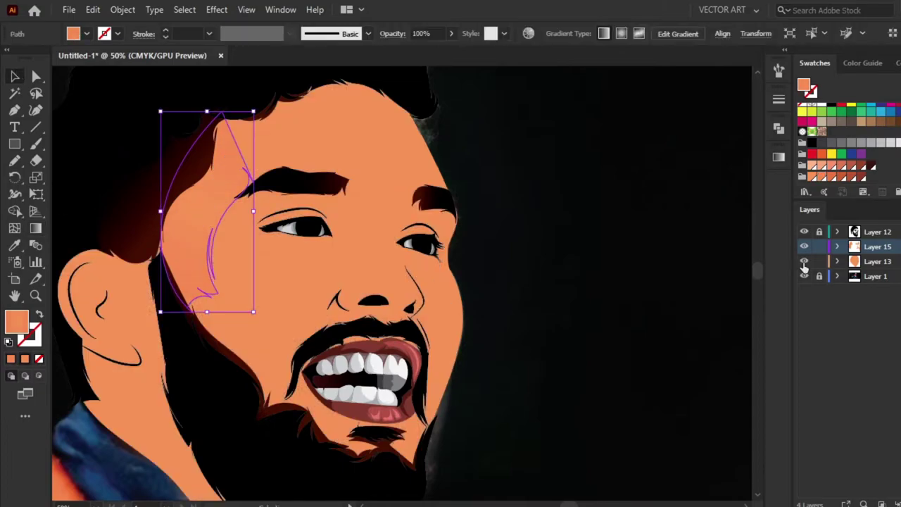
key("ctrl+a")
left_click(804, 262)
key("ctrl+shift+a")
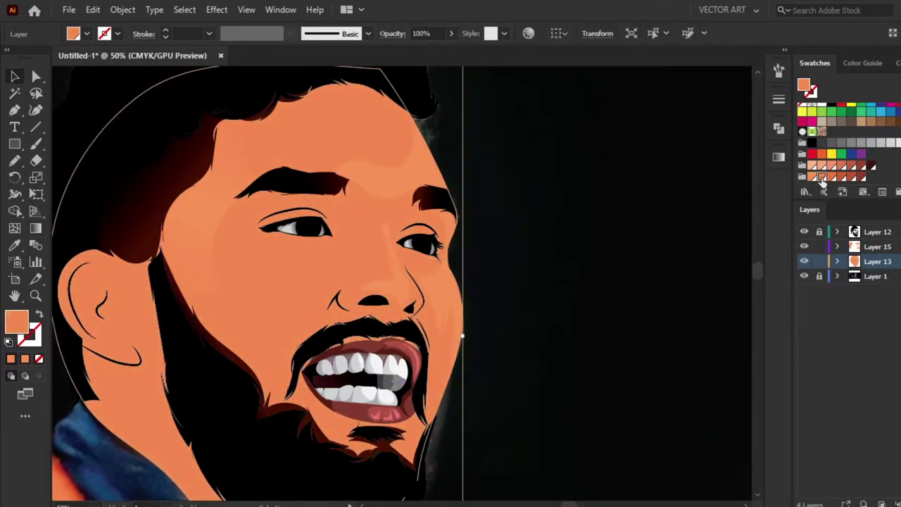
left_click_drag(559, 212, 648, 177)
left_click(804, 262)
In a slightly different orange, add highlights on the left cheek and under the nose.
left_click(812, 177)
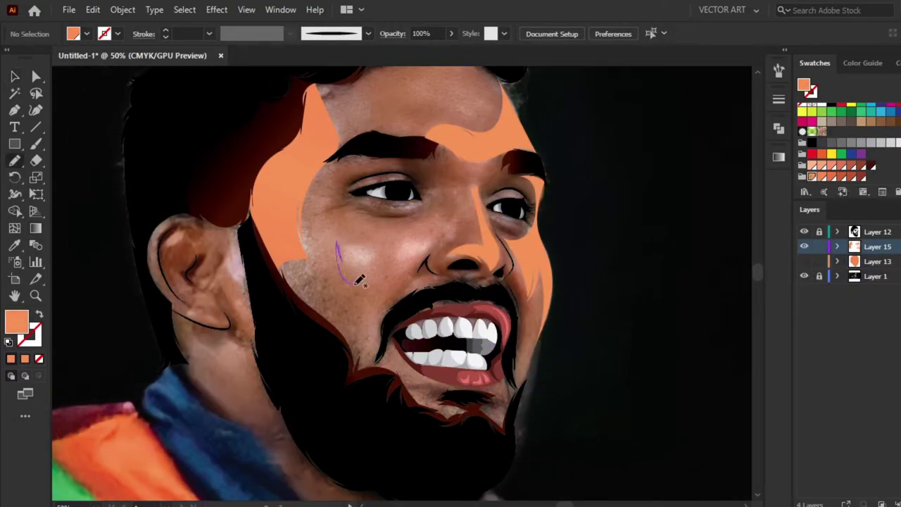
left_click_drag(417, 235, 338, 241)
left_click_drag(410, 288, 459, 271)
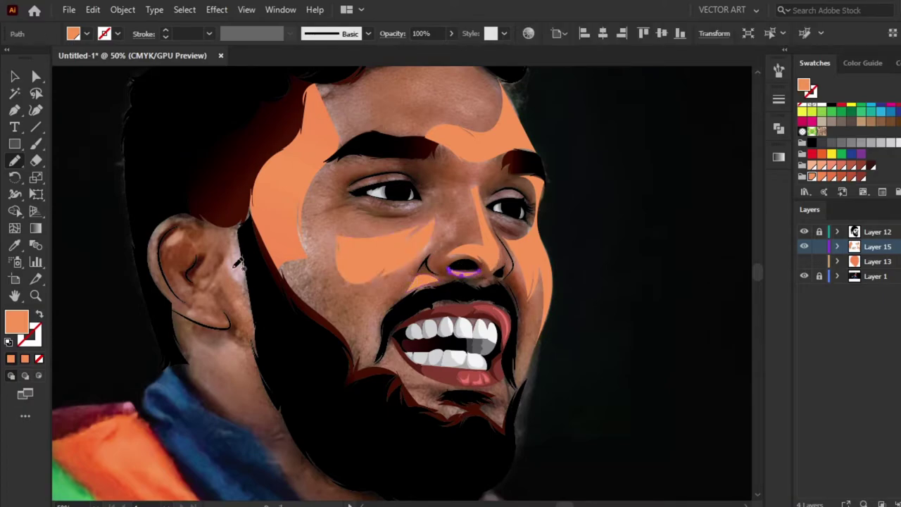
left_click(804, 261)
key("v")
key("ctrl+shift+a")
key("ctrl+F9")
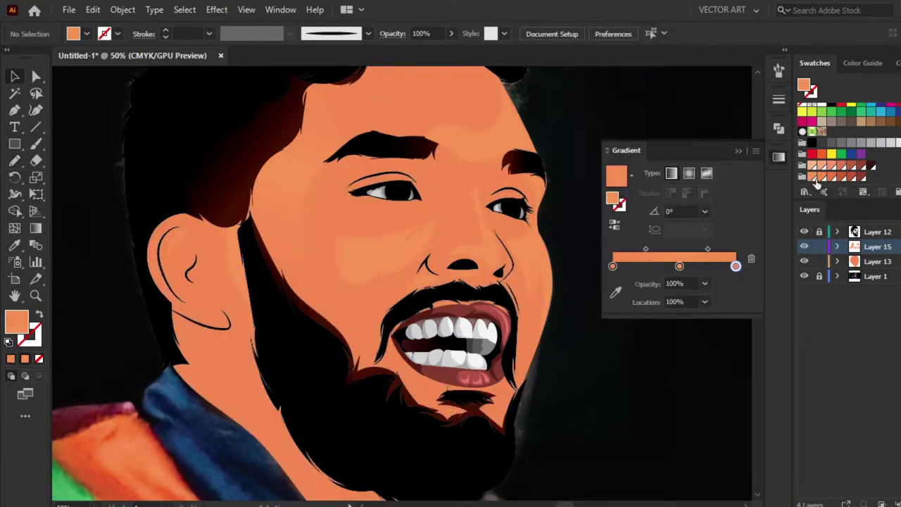
On a new layer, draw lighter skin shapes around the right and left eyes.
left_click(742, 150)
key("ctrl+l")
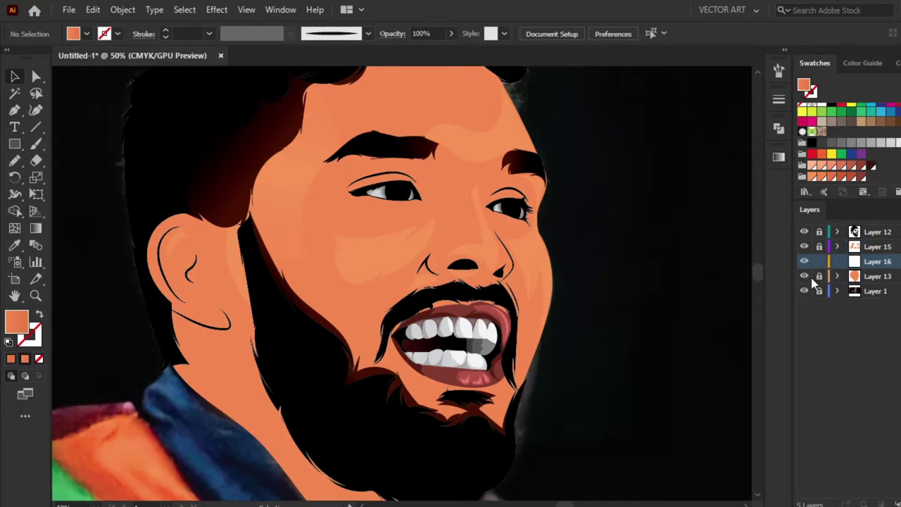
left_click(804, 276)
key("n")
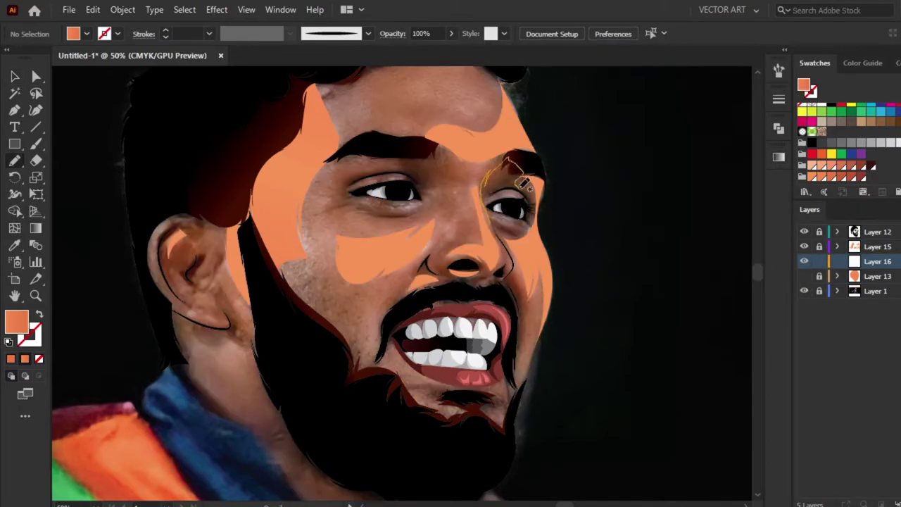
left_click_drag(508, 230, 504, 227)
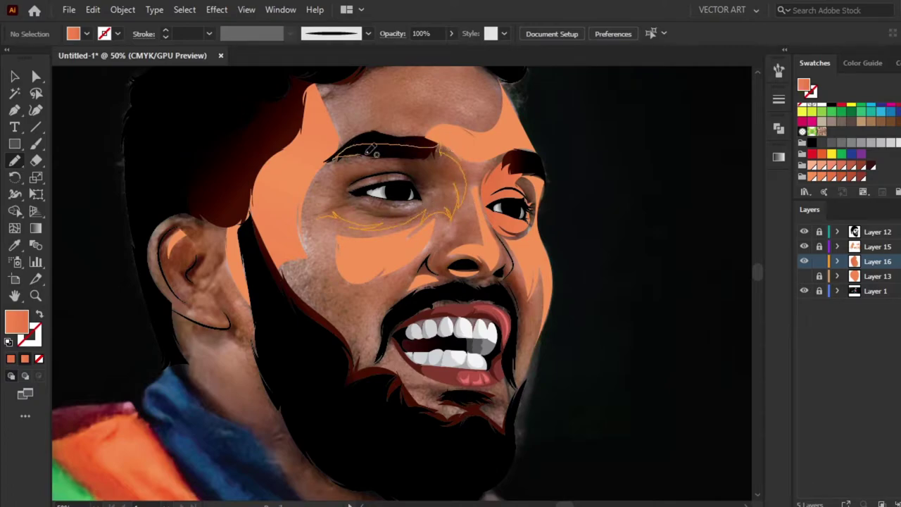
left_click_drag(345, 175, 340, 167)
scroll(641, 236, "up", 3)
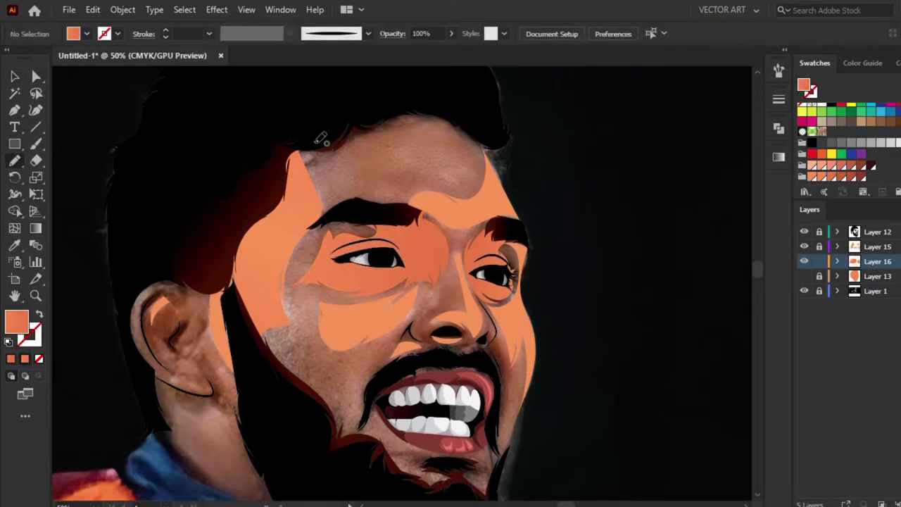
Draw a forehead highlight shape and give it an adjusted fading orange gradient.
left_click_drag(372, 101, 368, 104)
key("g")
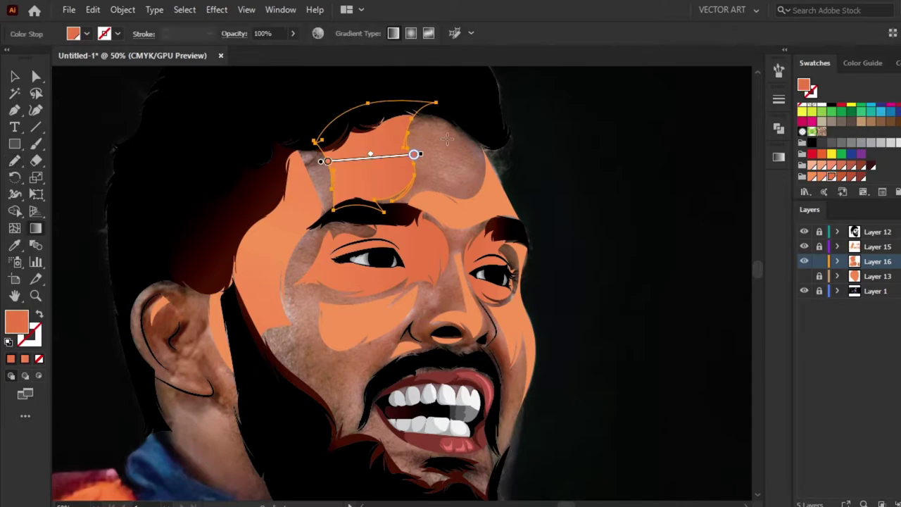
left_click(779, 156)
left_click(615, 267)
left_click_drag(680, 266, 696, 266)
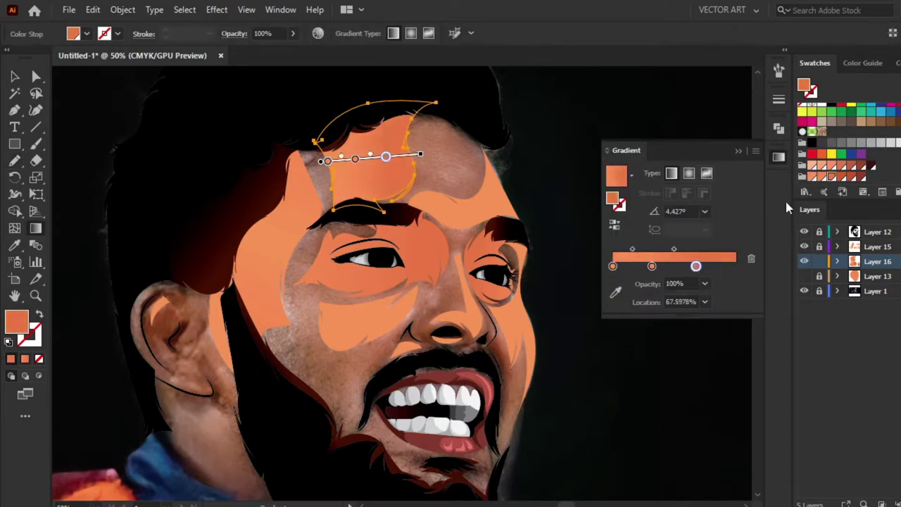
left_click(738, 151)
key("v")
key("g")
left_click(618, 228)
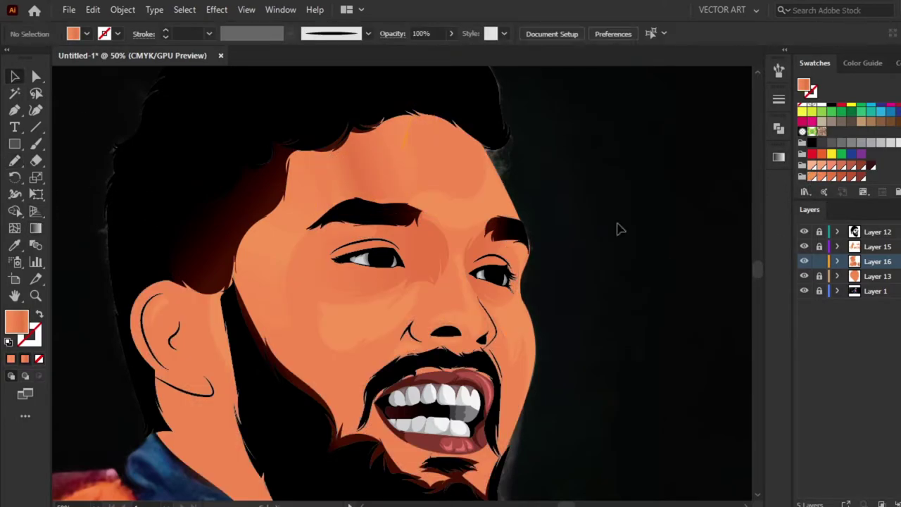
left_click(400, 151)
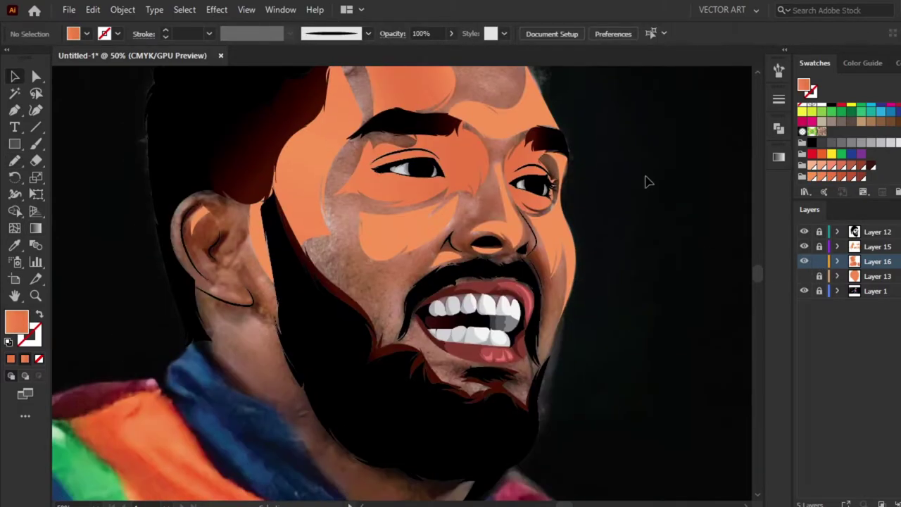
Draw fill shapes for the ear, neck, nose, moustache-and-beard and chin beard.
left_click_drag(215, 280, 251, 305)
left_click(241, 322, "ctrl")
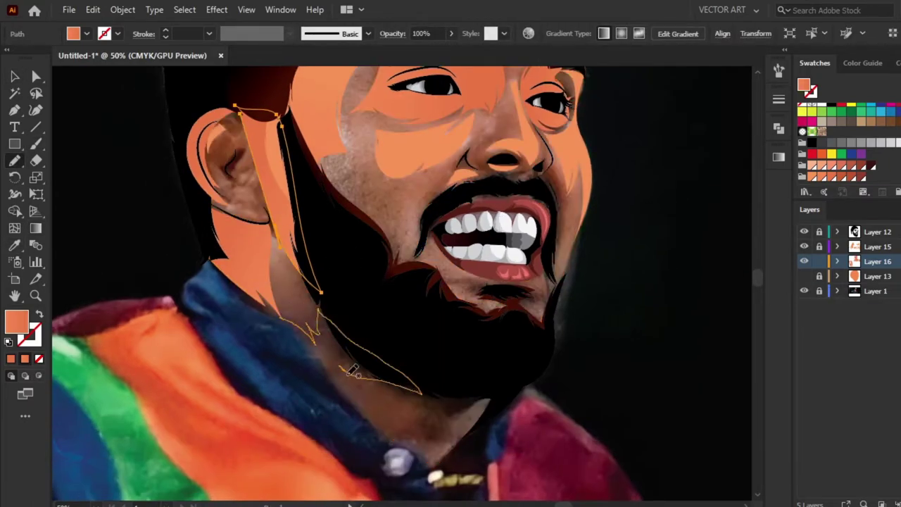
left_click_drag(348, 373, 358, 343)
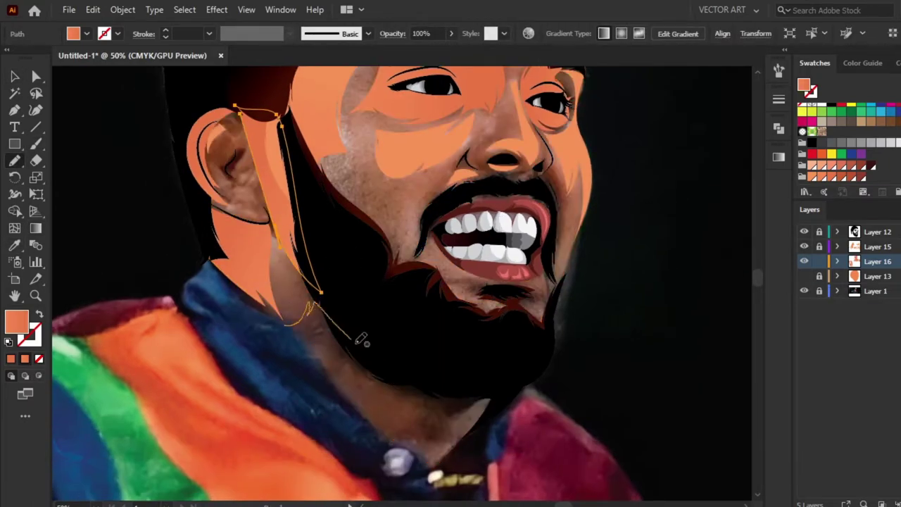
left_click_drag(443, 425, 290, 322)
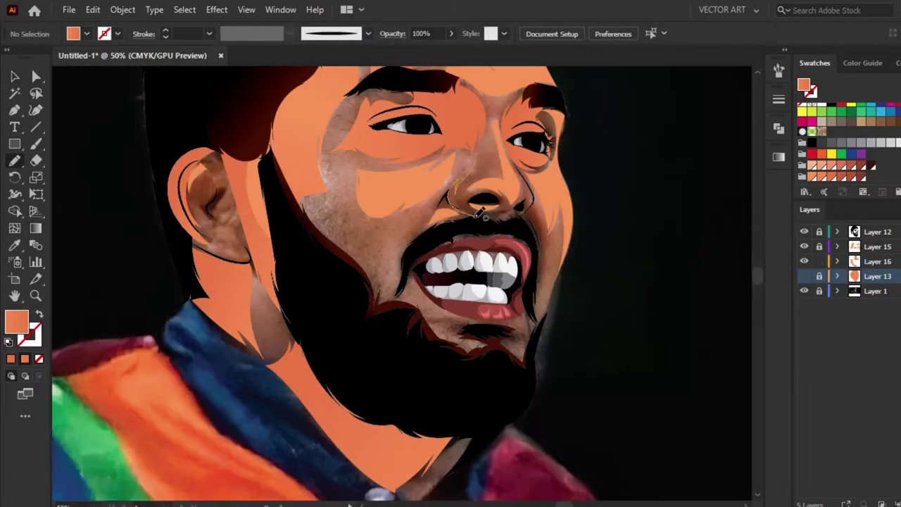
left_click_drag(499, 156, 458, 177)
left_click(609, 248, "ctrl")
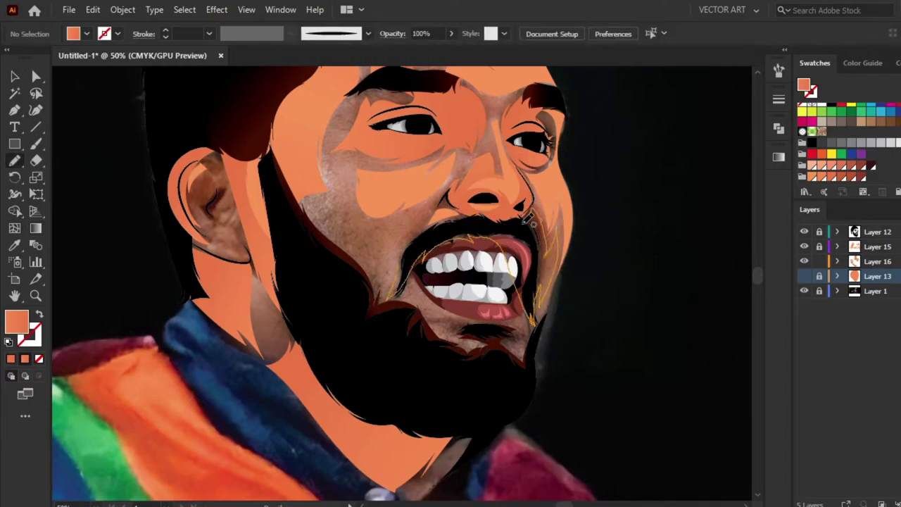
left_click_drag(444, 197, 450, 205)
left_click(619, 268, "ctrl")
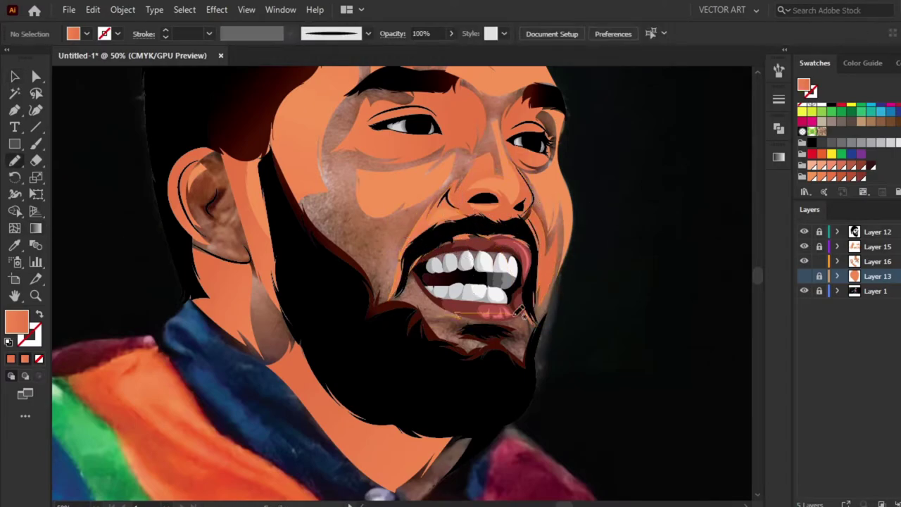
left_click_drag(533, 357, 522, 331)
left_click(323, 182, "ctrl")
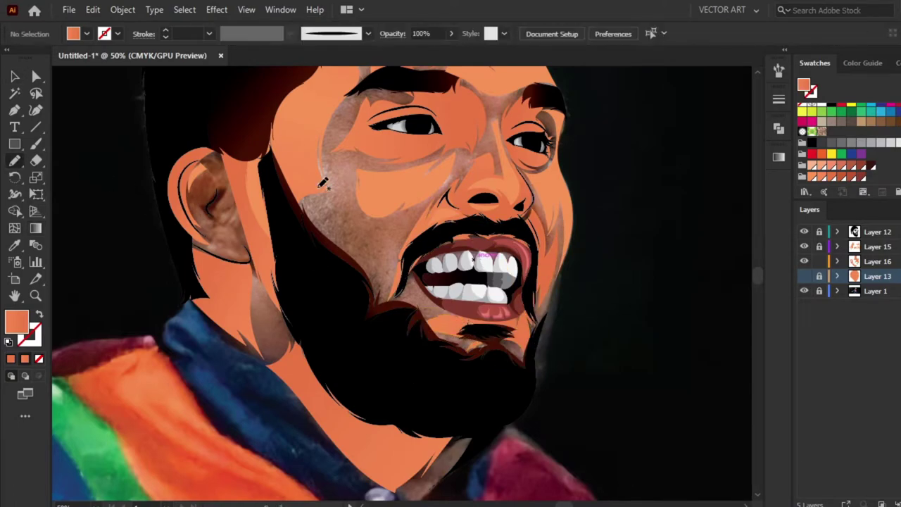
Angle the gradient across the cheek shape and pick a darker skin colour for shadows.
key("g")
left_click_drag(371, 177, 338, 262)
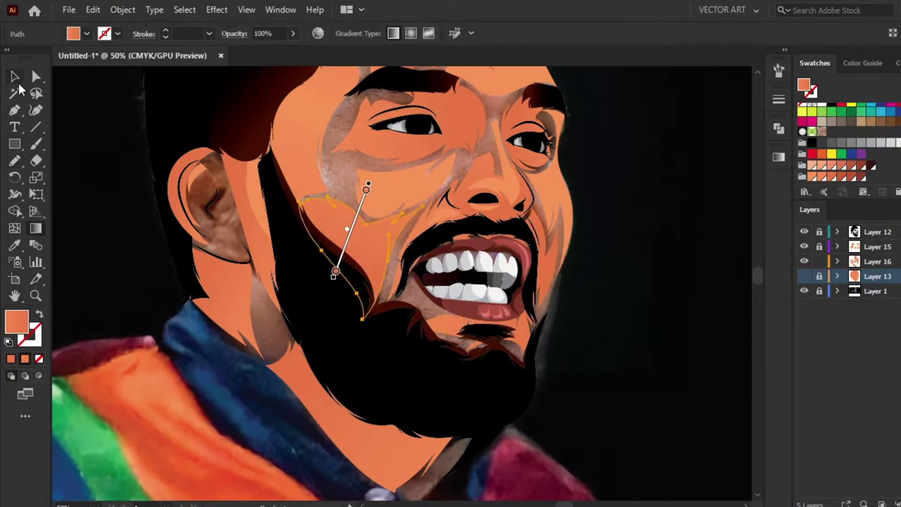
key("ctrl+shift+a")
key("ctrl+minus")
key("ctrl+minus")
left_click(804, 290)
left_click(804, 290)
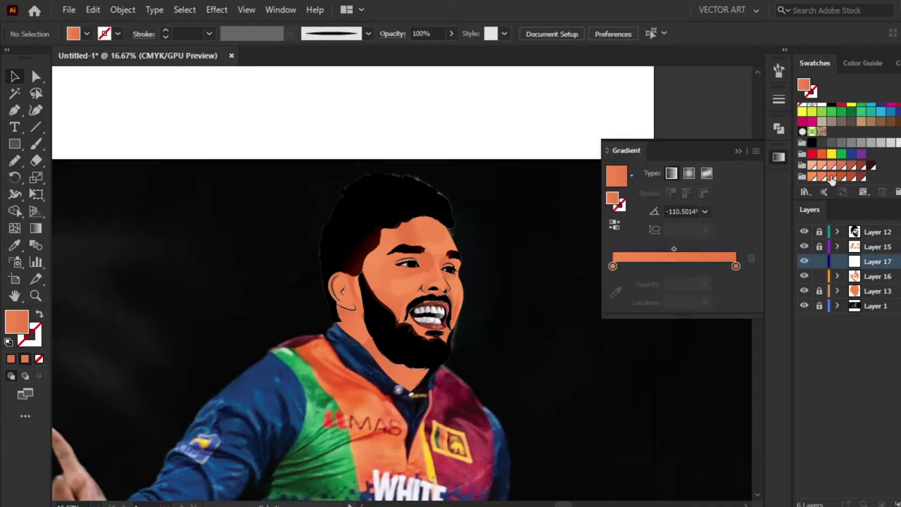
left_click(736, 265)
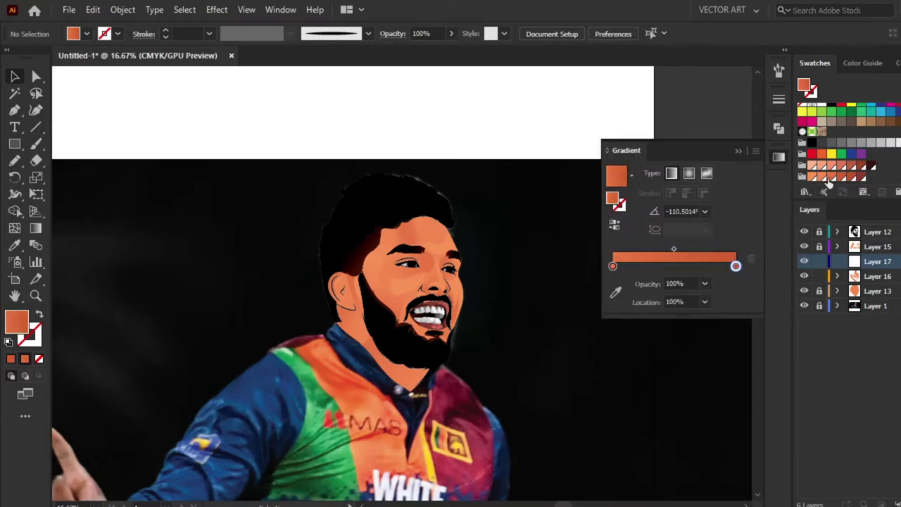
left_click(739, 151)
key("ctrl+plus")
key("ctrl+plus")
key("ctrl+plus")
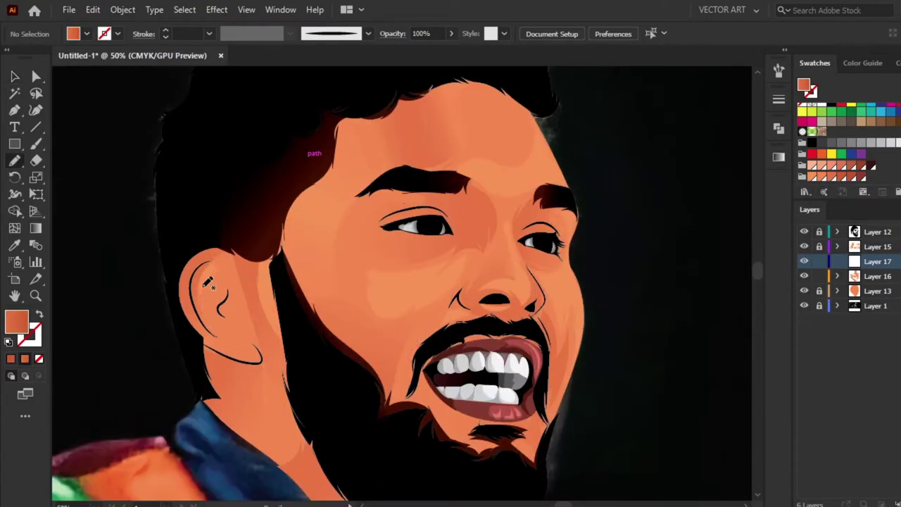
Draw darker shadow shapes inside the ear, along the jaw and neck, and on the cheek.
left_click_drag(223, 283, 226, 318)
left_click_drag(243, 359, 218, 243)
scroll(255, 345, "down", 3)
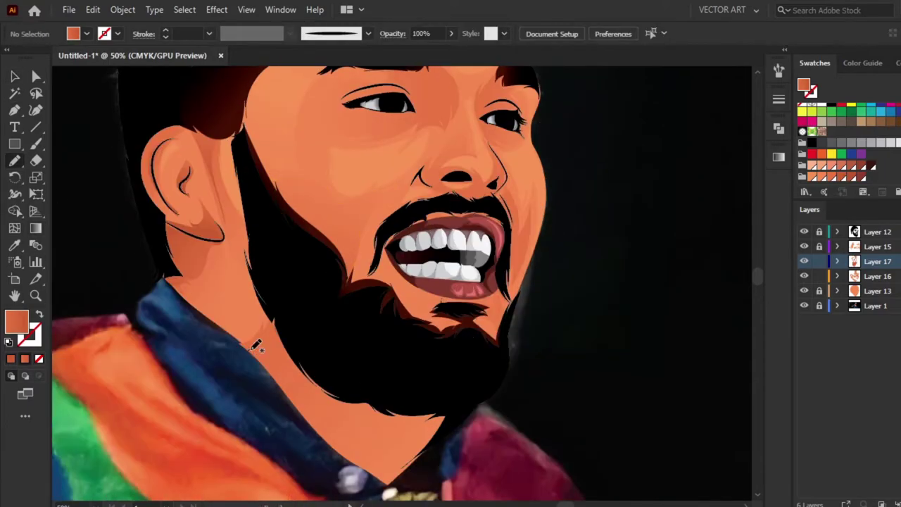
left_click_drag(288, 378, 282, 375)
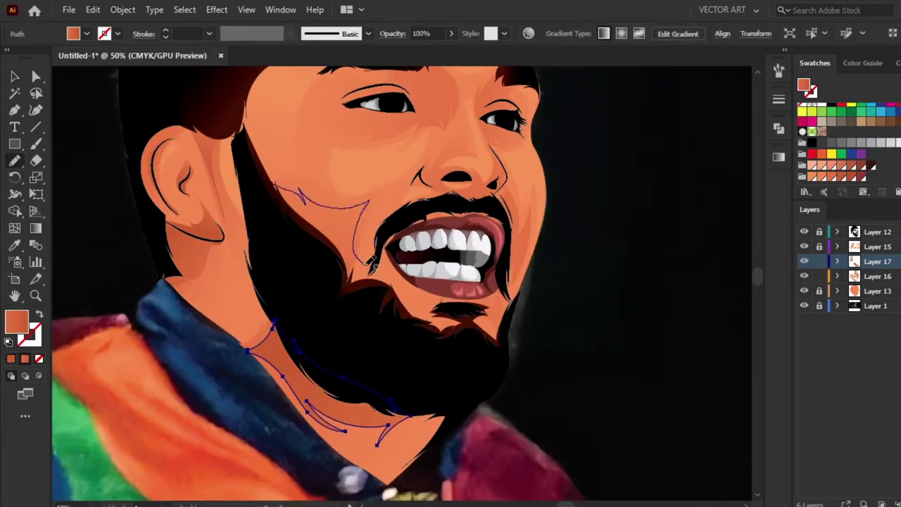
left_click_drag(373, 264, 273, 186)
scroll(499, 283, "up", 2)
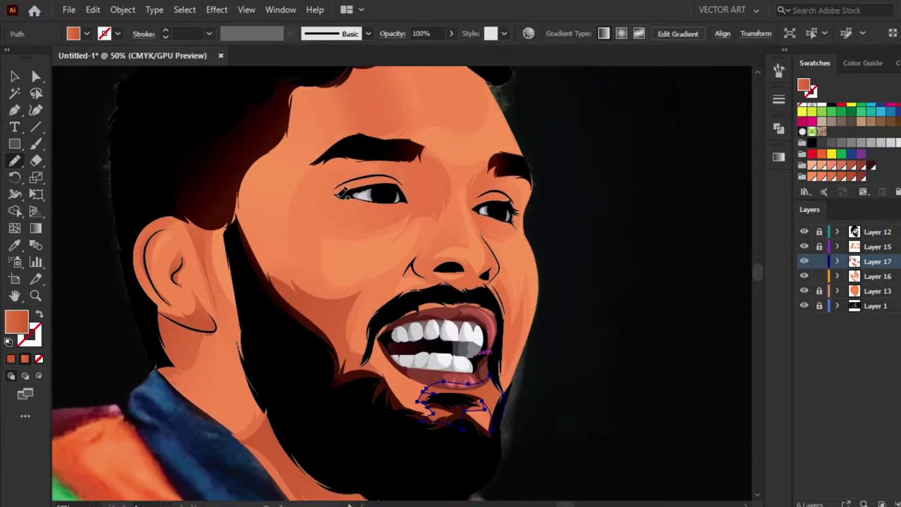
Trace a shadow shape under the left eye, checking it against the photo.
left_click(804, 276)
left_click(804, 291)
left_click_drag(344, 212, 396, 219)
left_click_drag(348, 199, 303, 216)
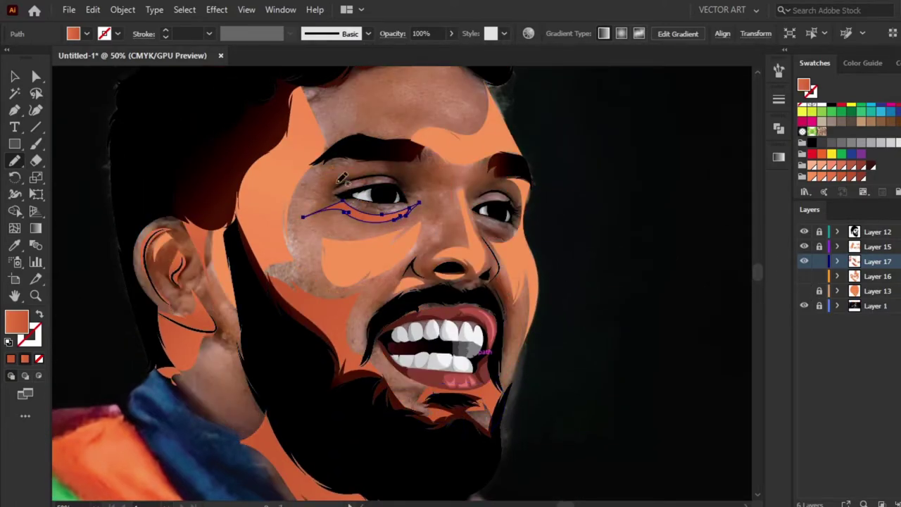
left_click(804, 276)
left_click(804, 291)
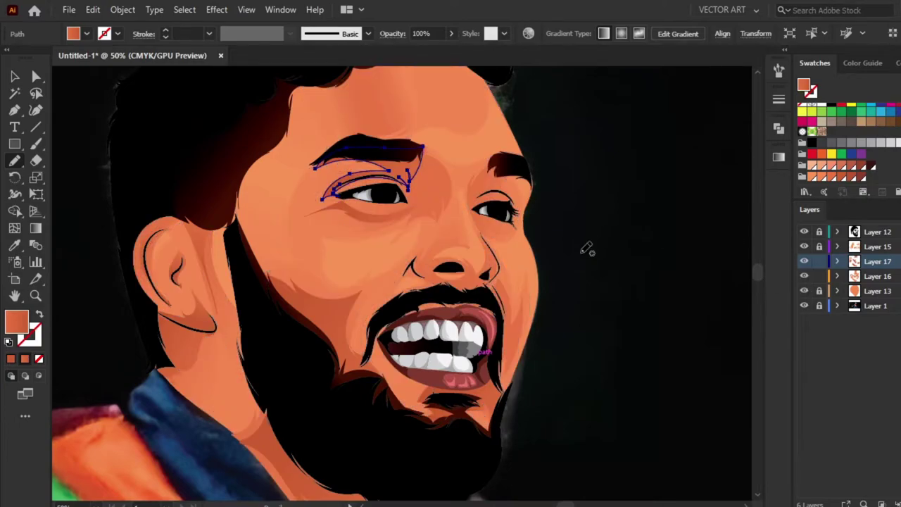
key("ctrl+shift+a")
Draw thin crease lines under the right eye, along the nose and at the mouth corner.
left_click_drag(401, 200, 403, 202)
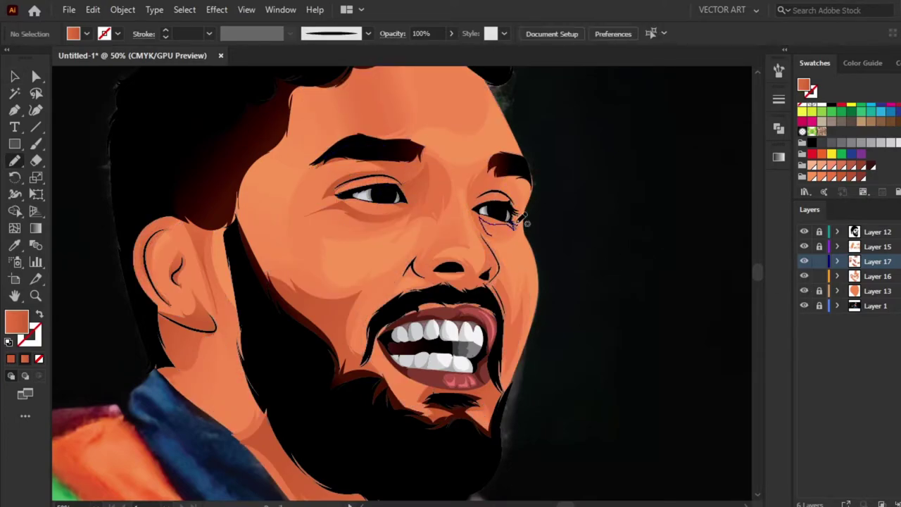
left_click_drag(516, 224, 517, 225)
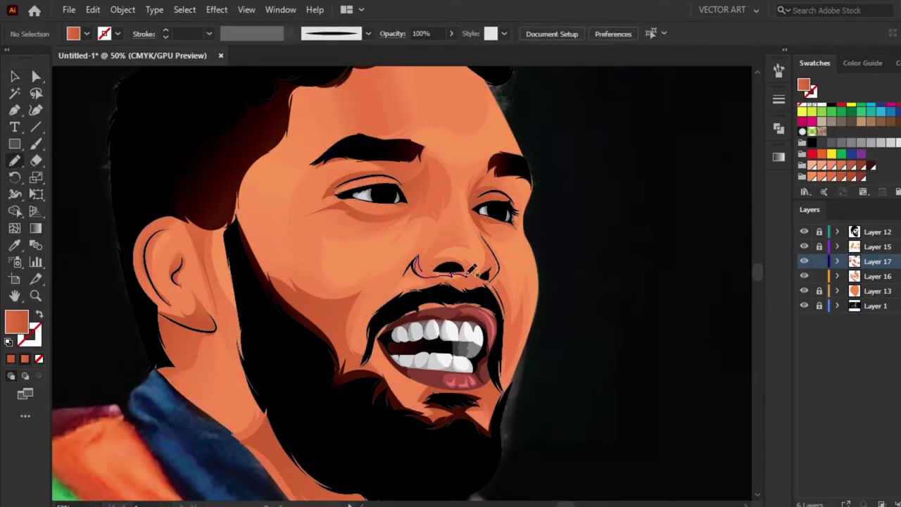
left_click_drag(472, 271, 473, 273)
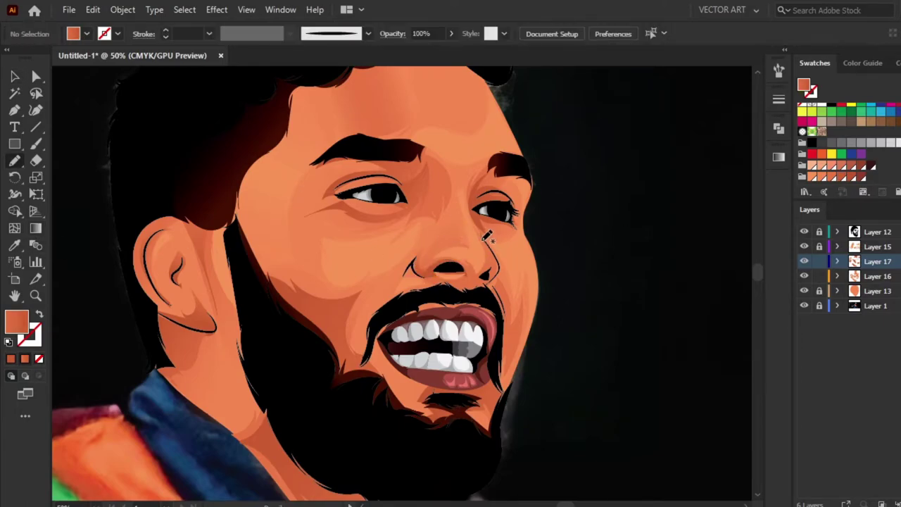
left_click_drag(502, 255, 504, 256)
left_click(565, 281, "ctrl")
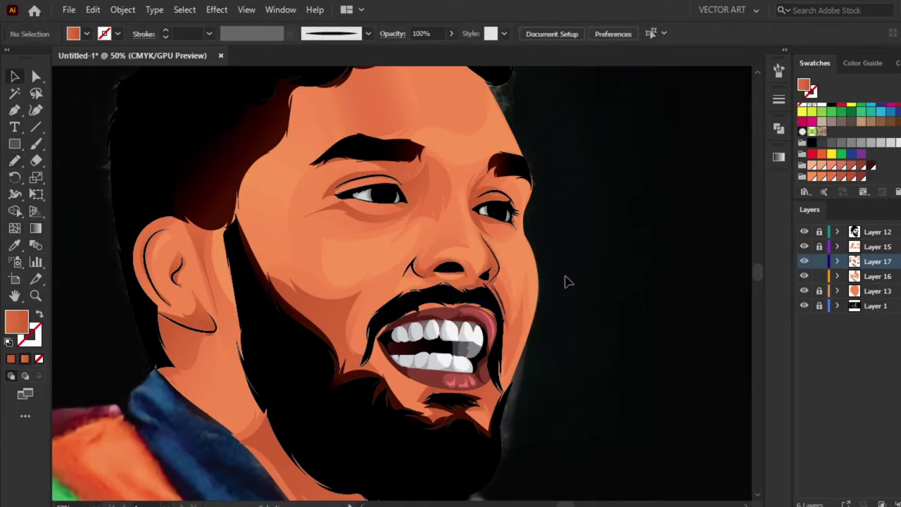
left_click_drag(507, 358, 475, 321)
left_click(594, 255, "ctrl")
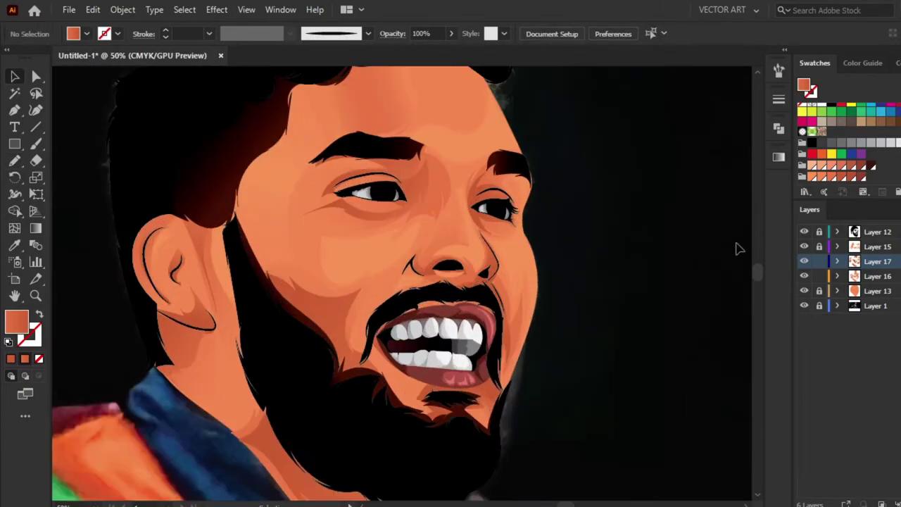
left_click(878, 276)
On a new layer, fill the outer ear darker and move Layer 18 above Layer 15.
key("ctrl+l")
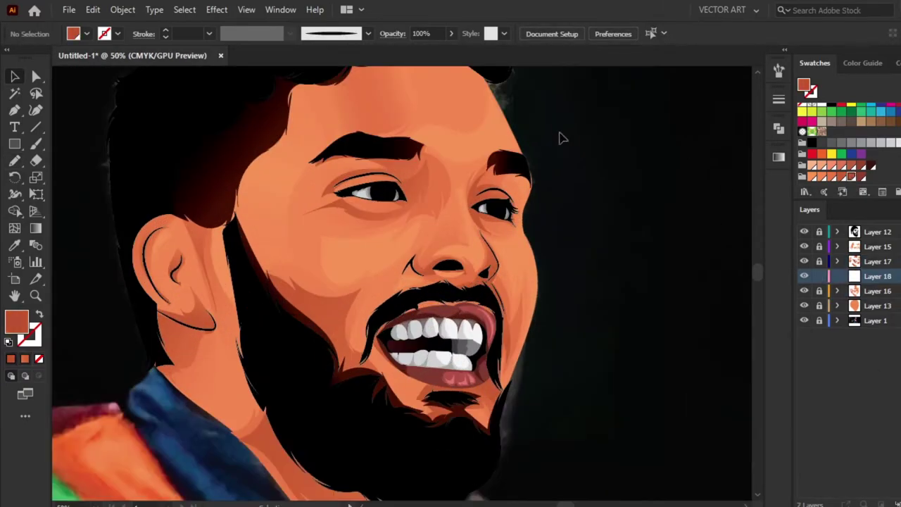
left_click_drag(184, 285, 192, 325)
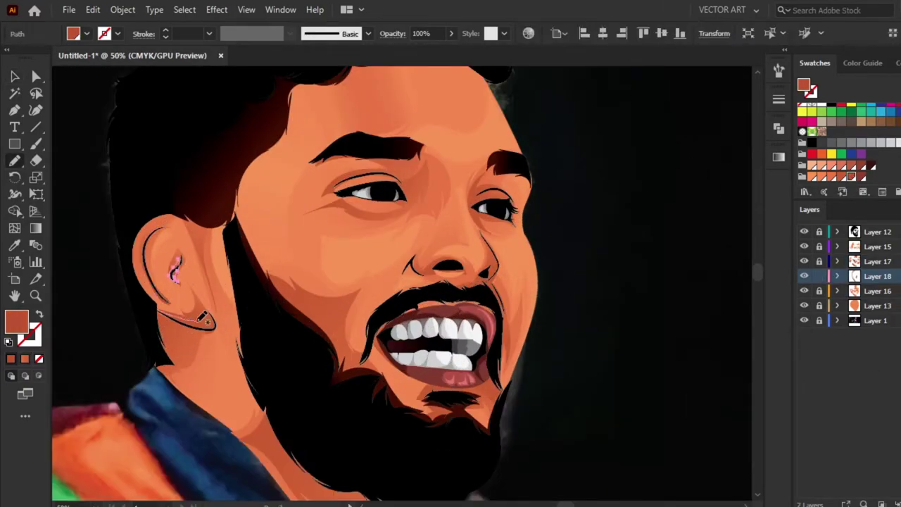
left_click_drag(878, 276, 877, 241)
left_click(551, 210, "ctrl")
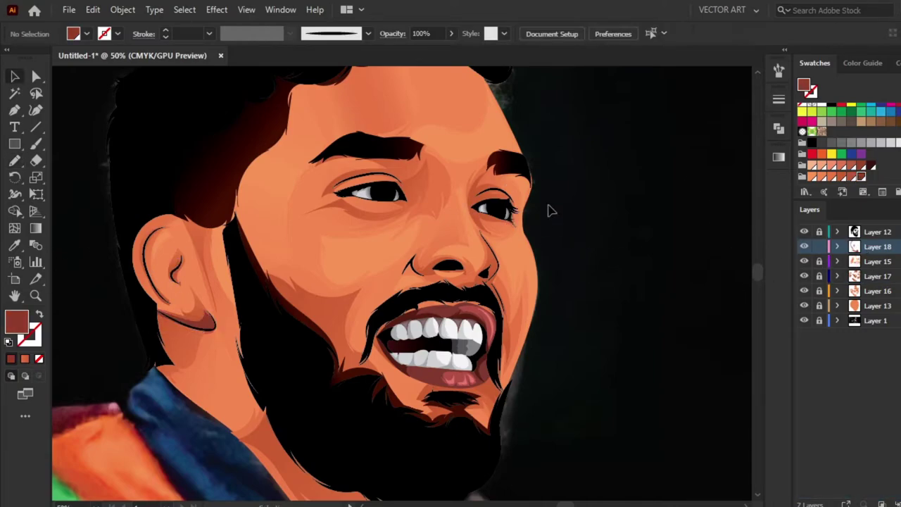
Draw a red shadow shape along the neck below the beard.
left_click(850, 176)
scroll(423, 243, "down", 2)
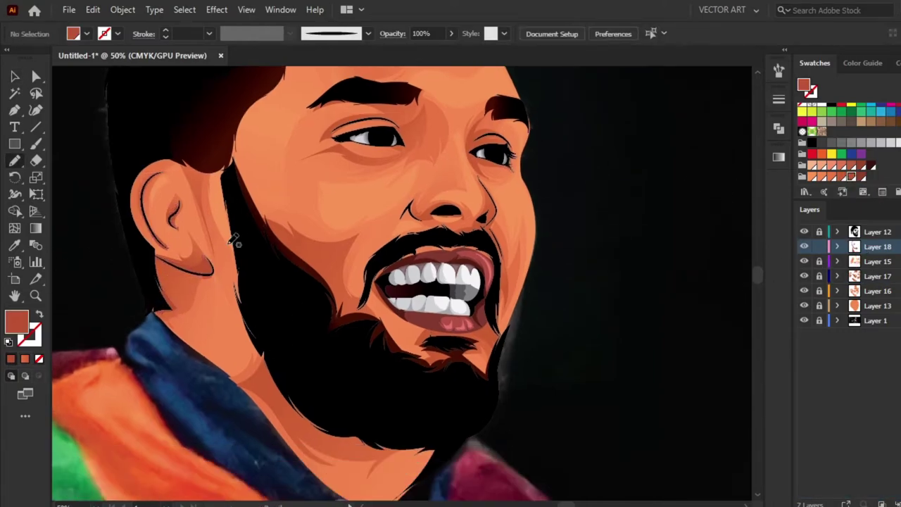
left_click_drag(326, 393, 241, 249)
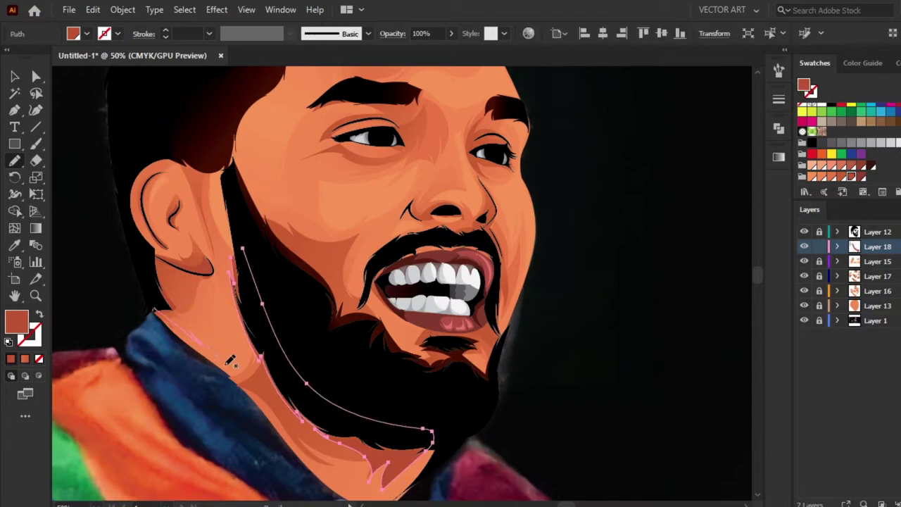
scroll(422, 352, "down", 2)
scroll(607, 256, "down", 3)
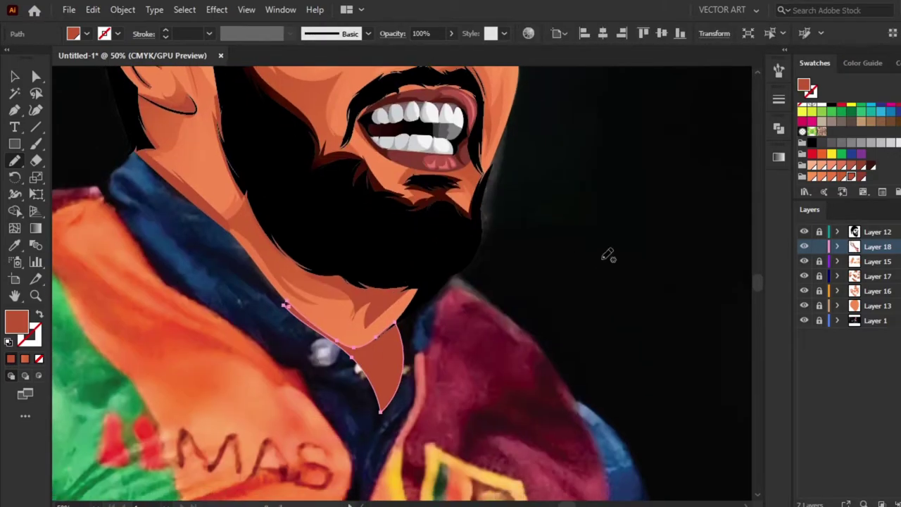
left_click(592, 247, "ctrl")
scroll(578, 241, "up", 4)
scroll(519, 176, "up", 2)
scroll(386, 212, "up", 1)
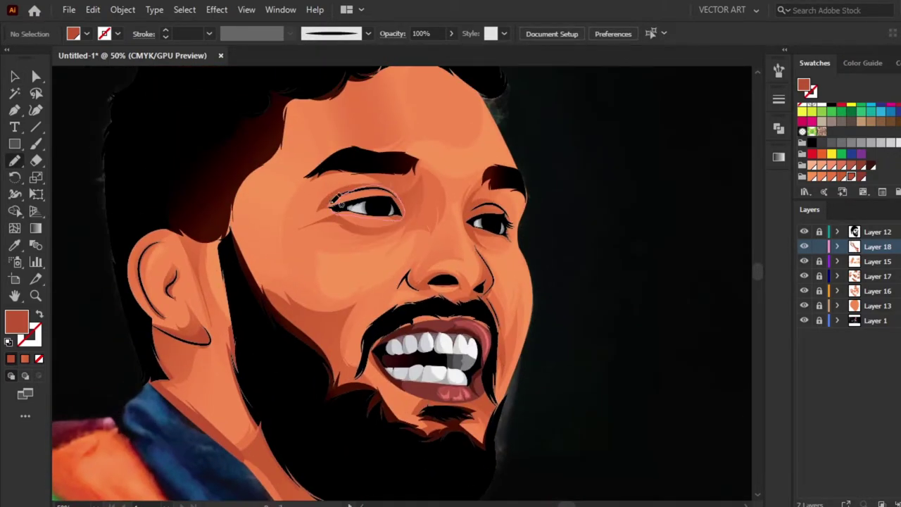
Add lines along the upper eyelid and eyebrow, and recolour the neck shadow dark red.
left_click_drag(336, 202, 401, 205)
left_click_drag(346, 165, 420, 161)
left_click(600, 188, "ctrl")
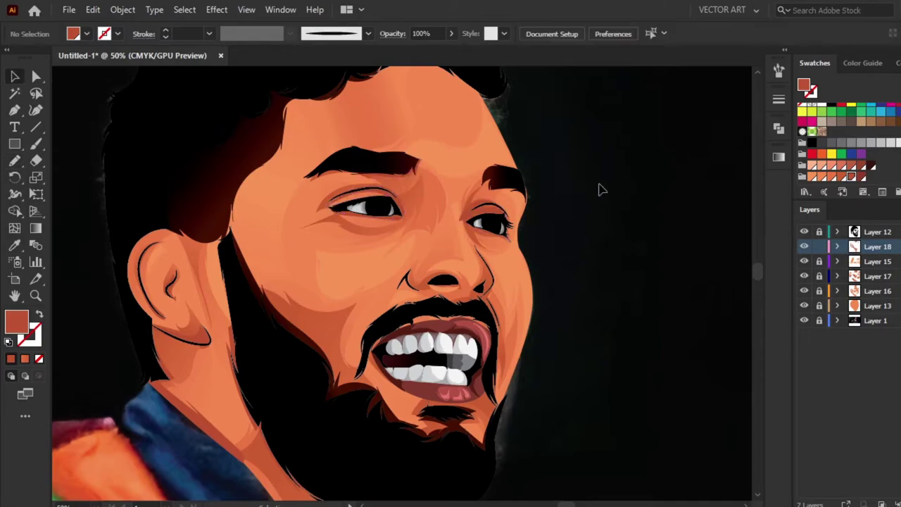
scroll(591, 246, "down", 3)
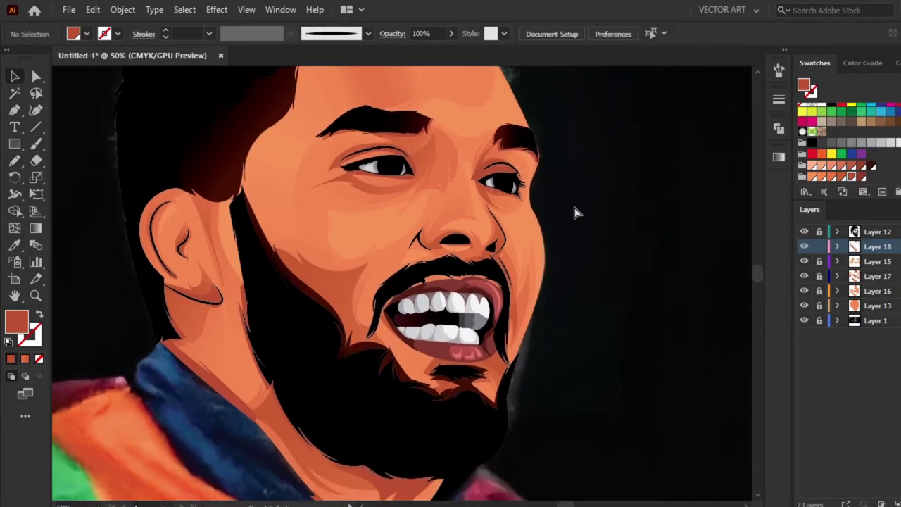
left_click(804, 320)
left_click(863, 176)
left_click(572, 231)
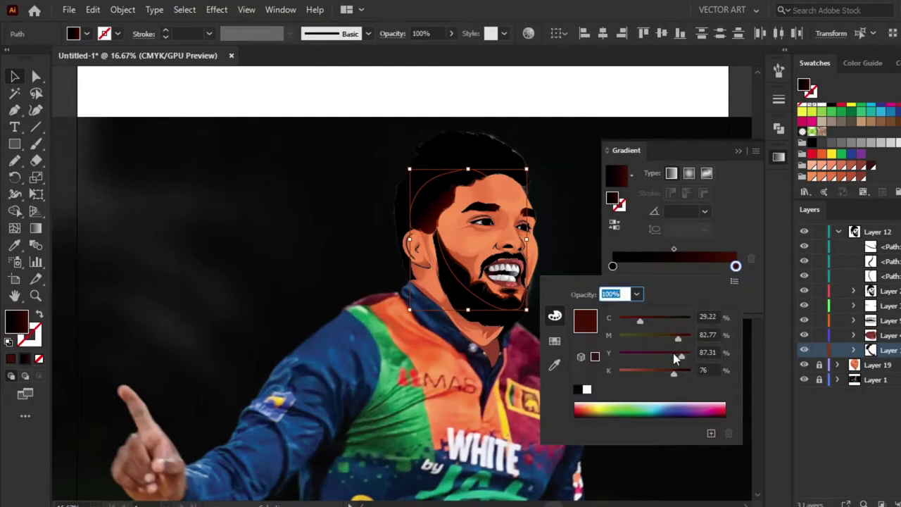
Adjust the right gradient stop colour of the dark red shading beside the hair.
key("g")
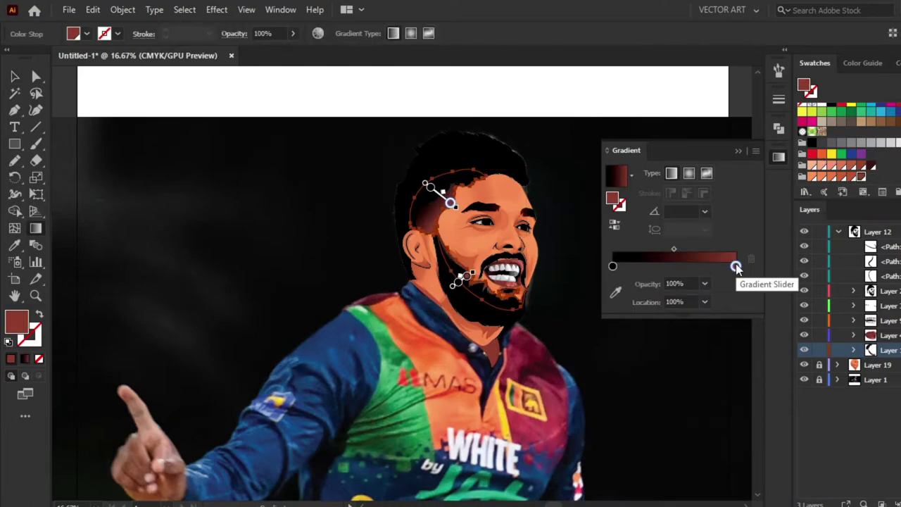
double_click(735, 266)
key("Escape")
key("v")
left_click(682, 106)
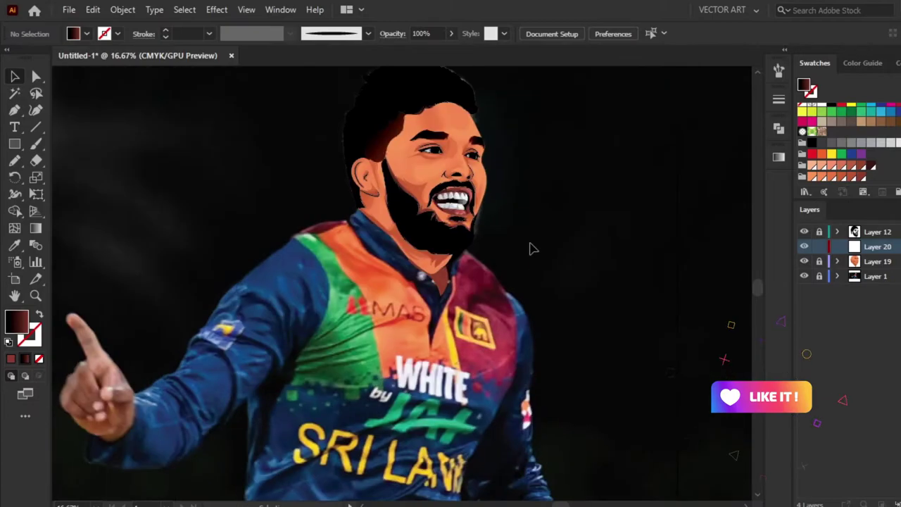
Sample the jersey blue and trace the sleeve cuff, sleeve underside and lower jersey edge.
key("i")
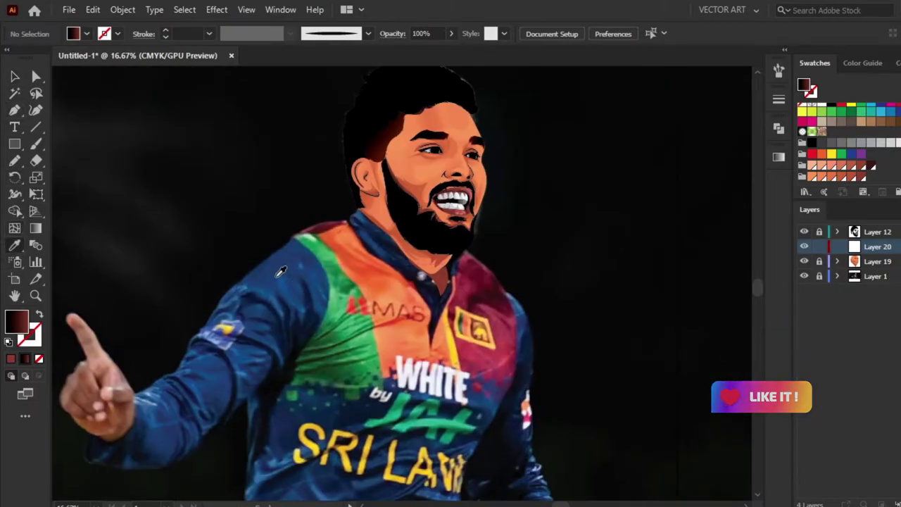
left_click(280, 271)
key("p")
left_click(177, 356)
left_click(181, 384)
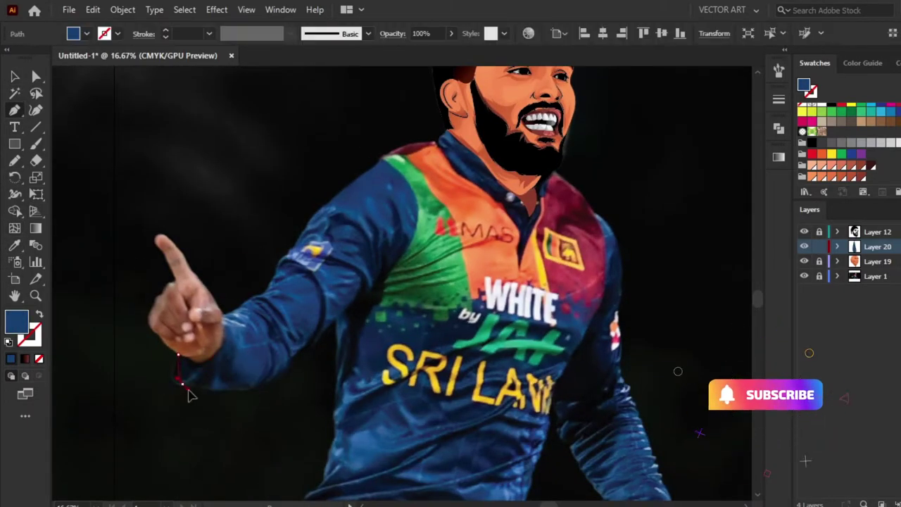
left_click_drag(189, 395, 211, 399)
key("ctrl+equal")
key("ctrl+equal")
left_click_drag(547, 295, 624, 222)
left_click(429, 238)
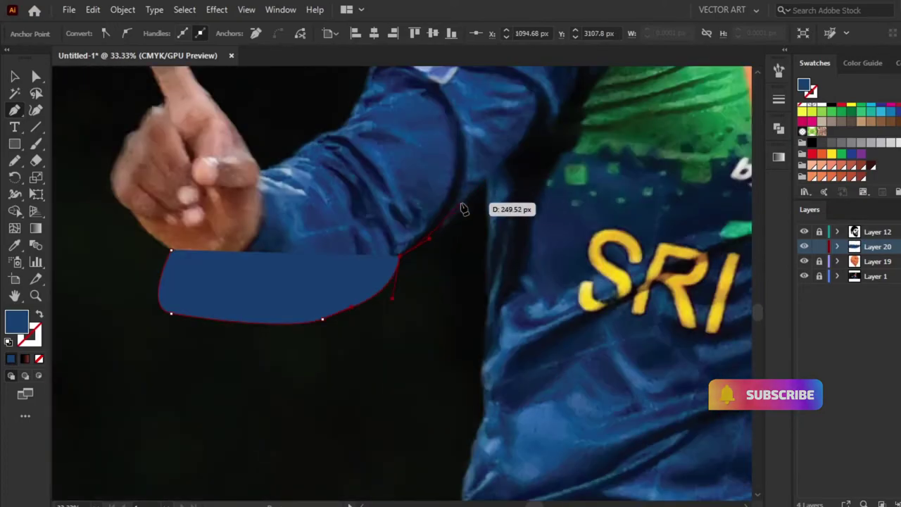
left_click(483, 181)
left_click(479, 417)
left_click_drag(480, 456, 484, 471)
left_click_drag(484, 470, 407, 280)
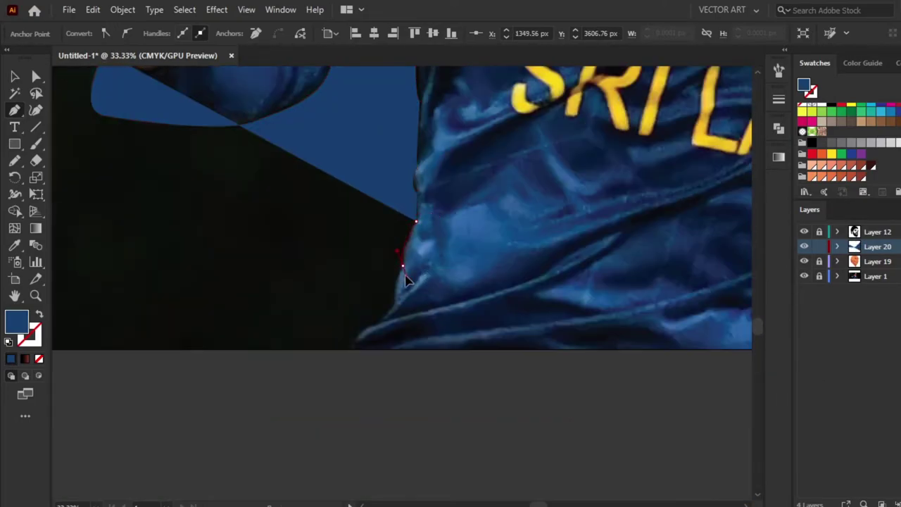
left_click(398, 299)
left_click(353, 349)
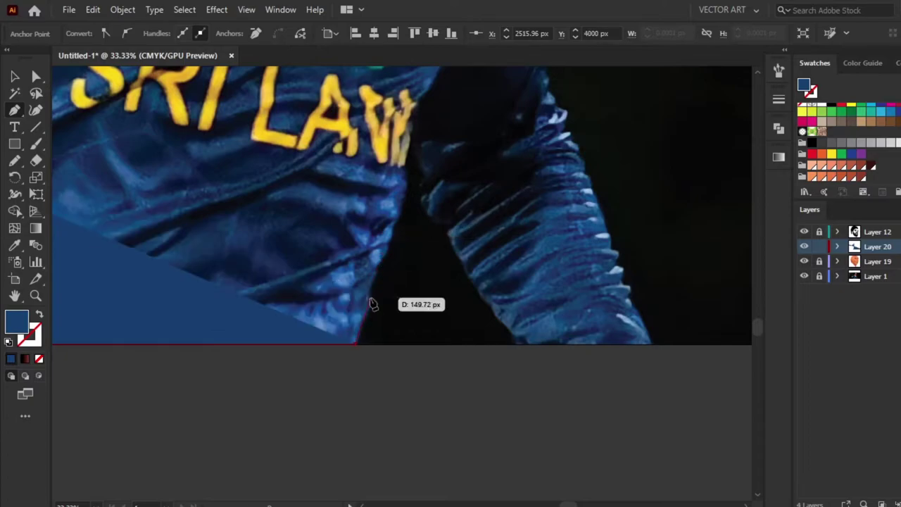
left_click(370, 298)
left_click(387, 247)
Continue the outline up the right arm and jersey's right side toward the collar.
left_click(406, 163)
left_click(444, 227)
left_click(471, 278)
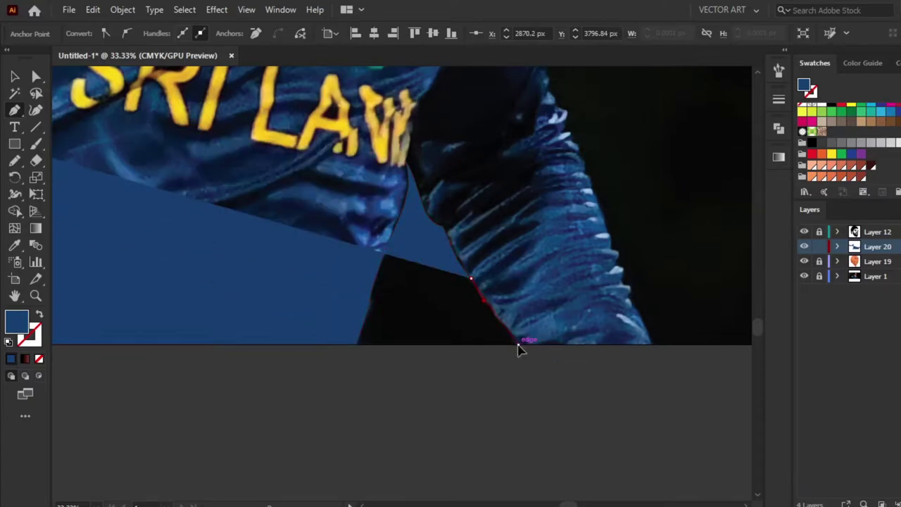
left_click(518, 344)
left_click(653, 344)
left_click(628, 295)
left_click(618, 268)
left_click(610, 246)
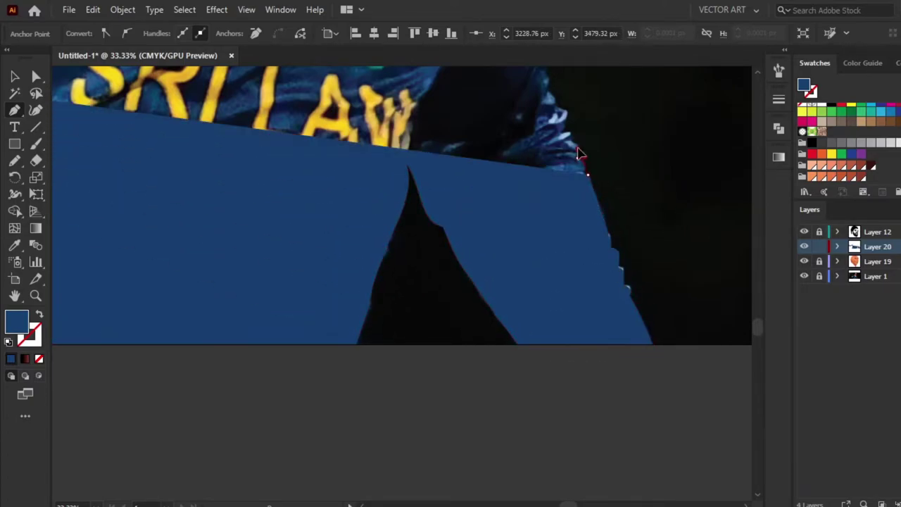
scroll(592, 211, "up", 2)
scroll(564, 219, "up", 3)
left_click(595, 320)
scroll(599, 275, "up", 3)
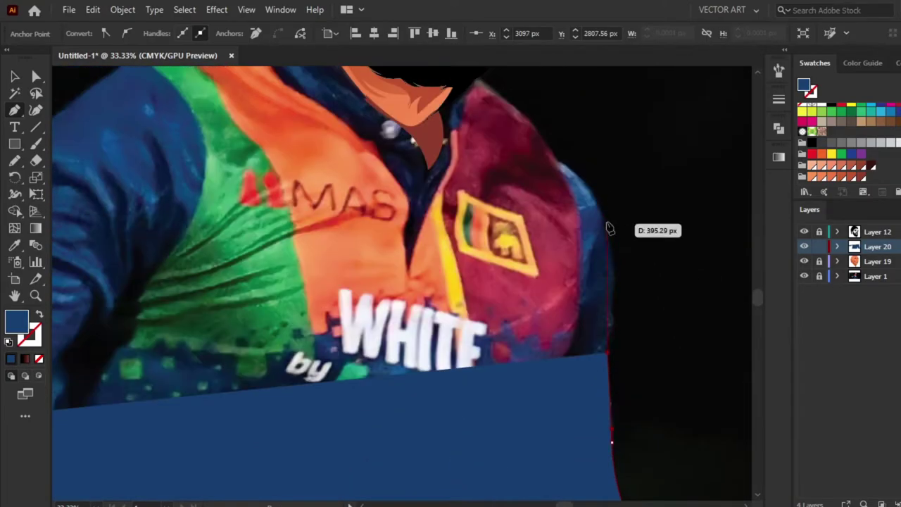
scroll(607, 228, "up", 2)
left_click(648, 318)
left_click(604, 259)
left_click(521, 172)
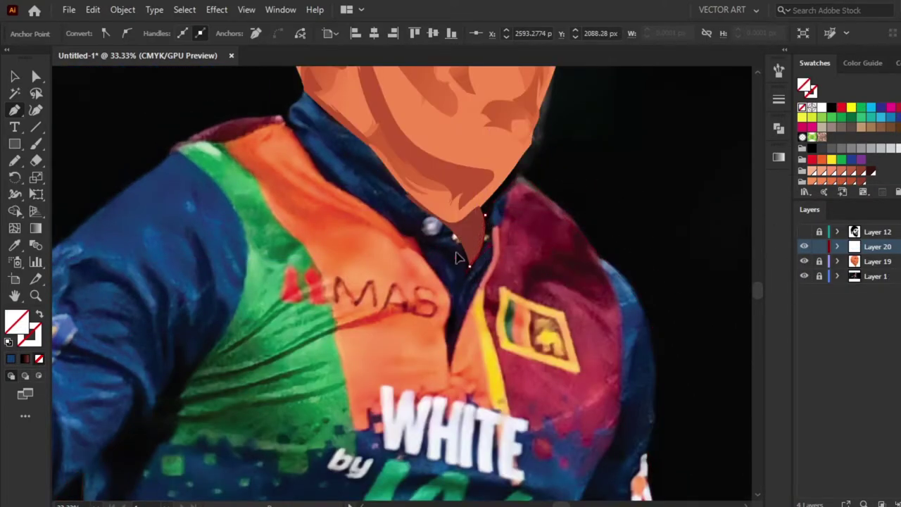
Hide the face artwork and close the outline over the collar and left shoulder to the wrist.
left_click(804, 262)
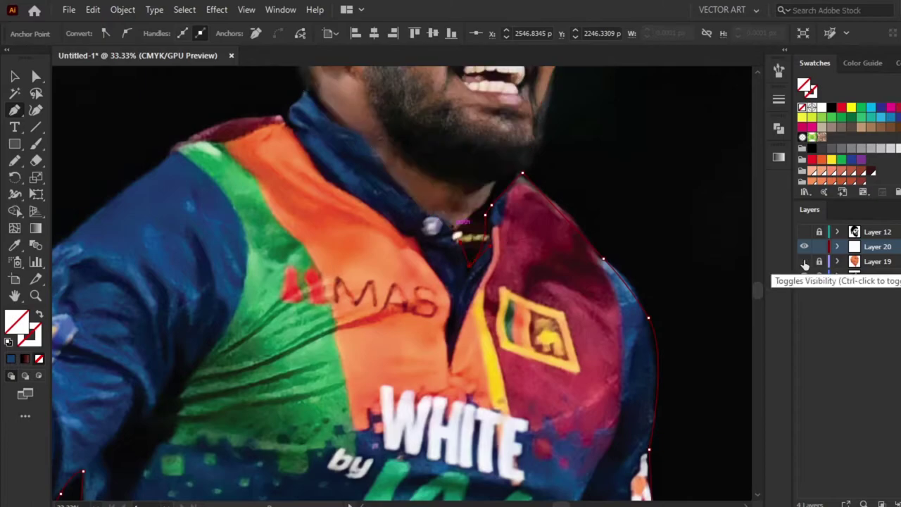
left_click(426, 210)
left_click(369, 133)
scroll(292, 306, "up", 3)
scroll(282, 311, "left", 2)
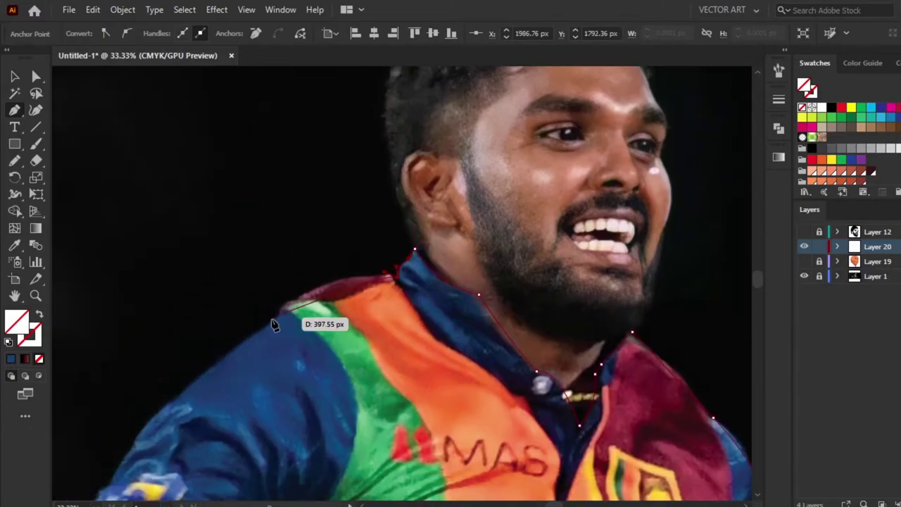
left_click(276, 316)
scroll(258, 332, "down", 2)
scroll(257, 332, "left", 2)
left_click(278, 262)
left_click(201, 407)
scroll(201, 407, "down", 2)
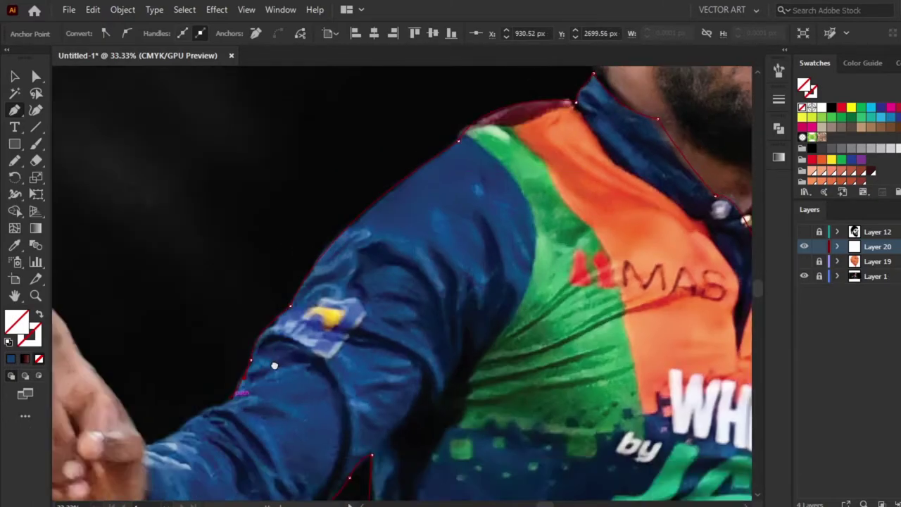
scroll(281, 324, "left", 3)
left_click(172, 426)
key("v")
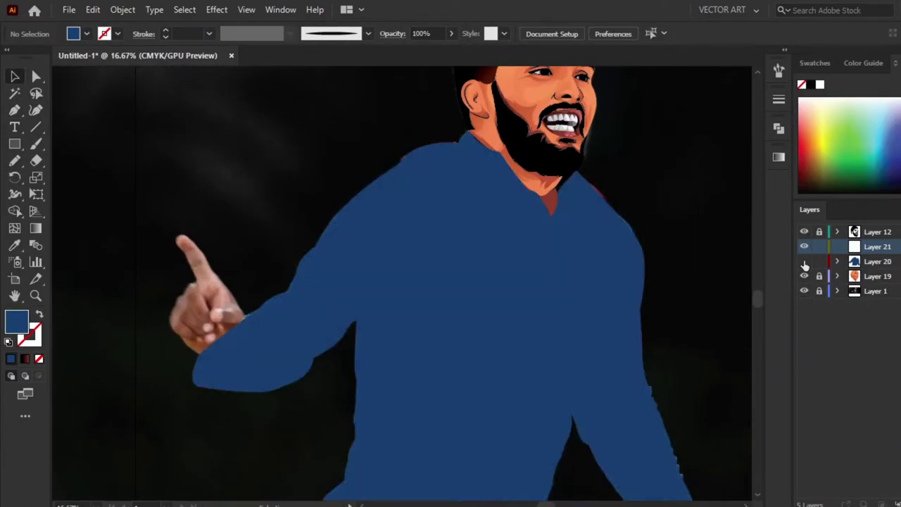
Lock the face layer and draw the orange base shape of the hand and wrist.
key("n")
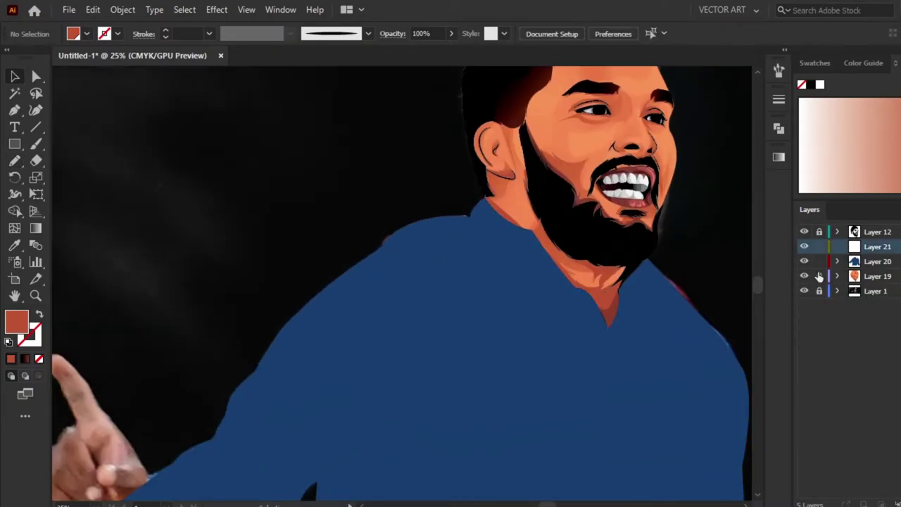
left_click(819, 276)
key("n")
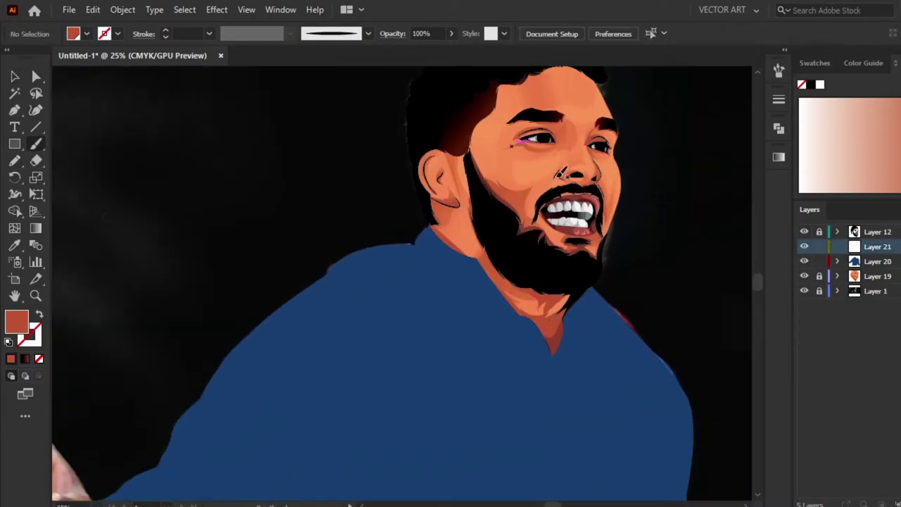
scroll(291, 155, "left", 5)
scroll(182, 334, "down", 5)
left_click_drag(195, 336, 197, 312)
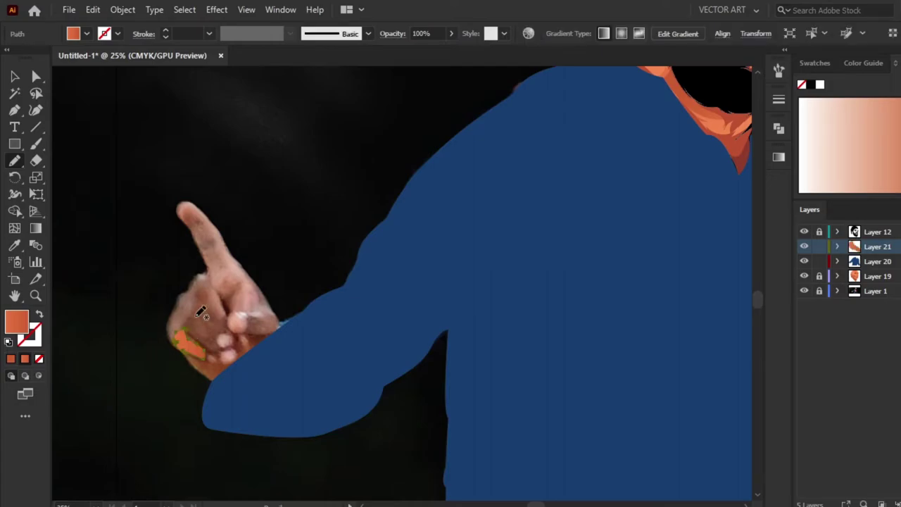
left_click(236, 243, "ctrl")
scroll(272, 356, "up", 1)
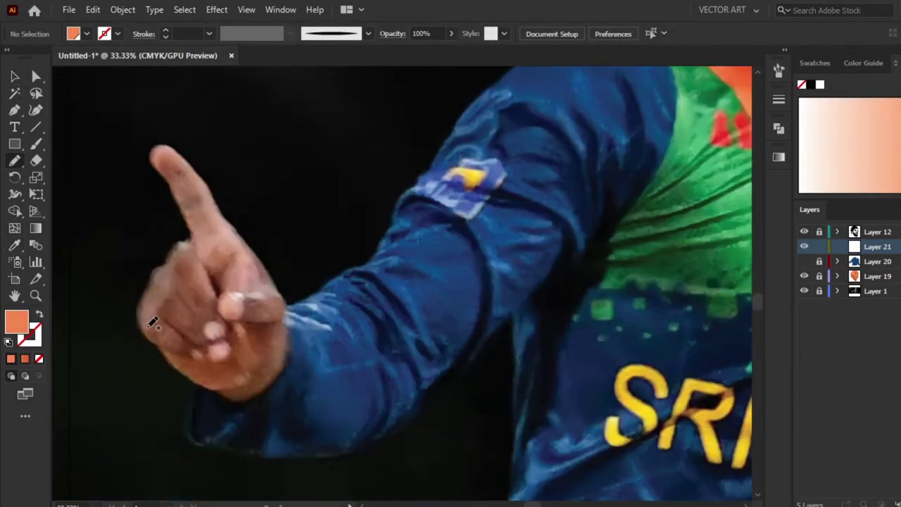
left_click_drag(139, 308, 283, 318)
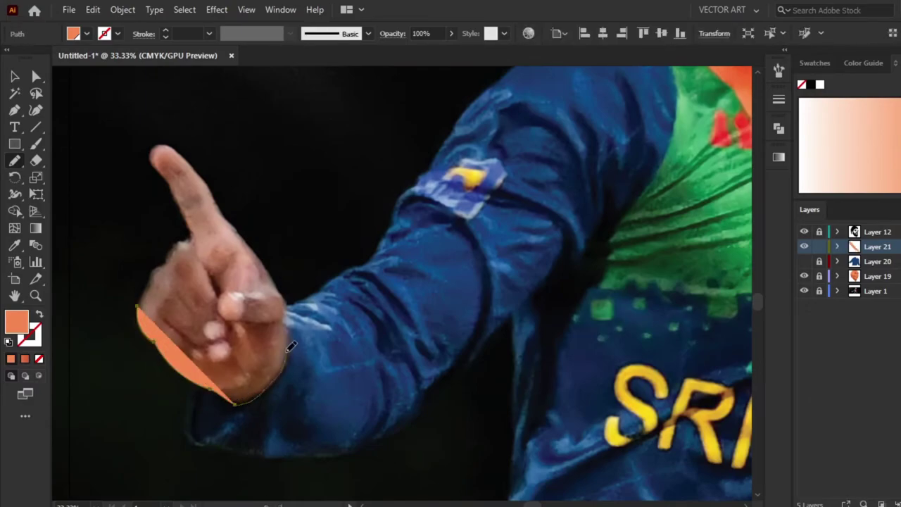
left_click_drag(261, 257, 138, 304)
key("slash")
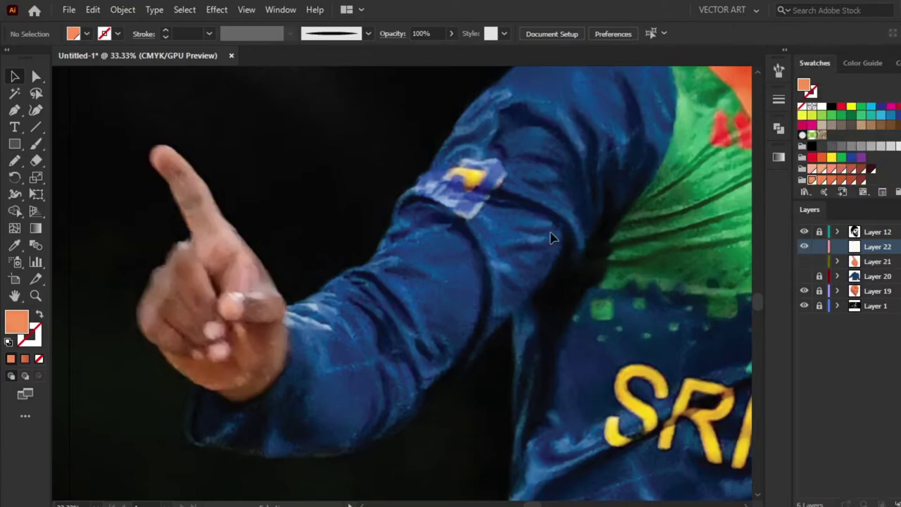
mouse_move(148, 330)
left_mouse_down()
mouse_move(152, 297)
mouse_move(190, 243)
mouse_move(192, 171)
left_mouse_up()
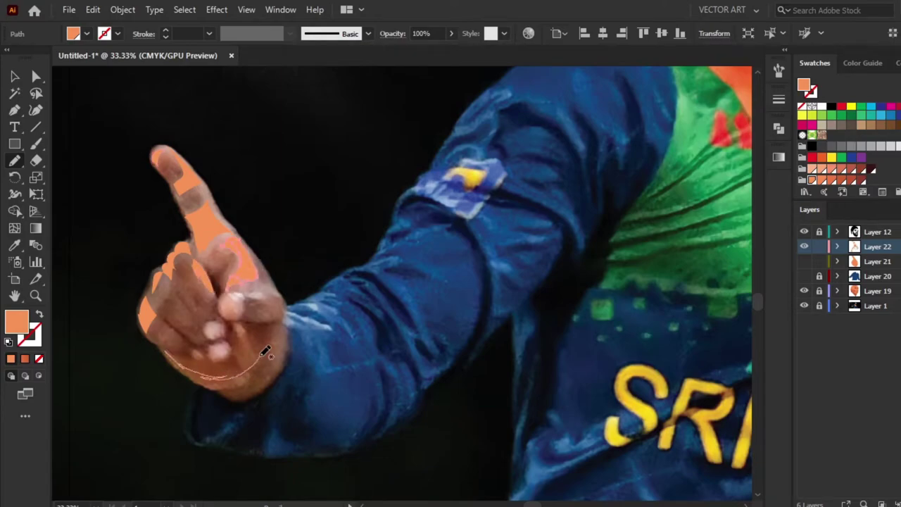
left_click_drag(266, 352, 282, 320)
left_click(368, 187, "ctrl")
On a new layer, draw darker orange shading along the lower-left hand and middle finger.
scroll(538, 106, "up", 5)
scroll(539, 105, "right", 5)
key("i")
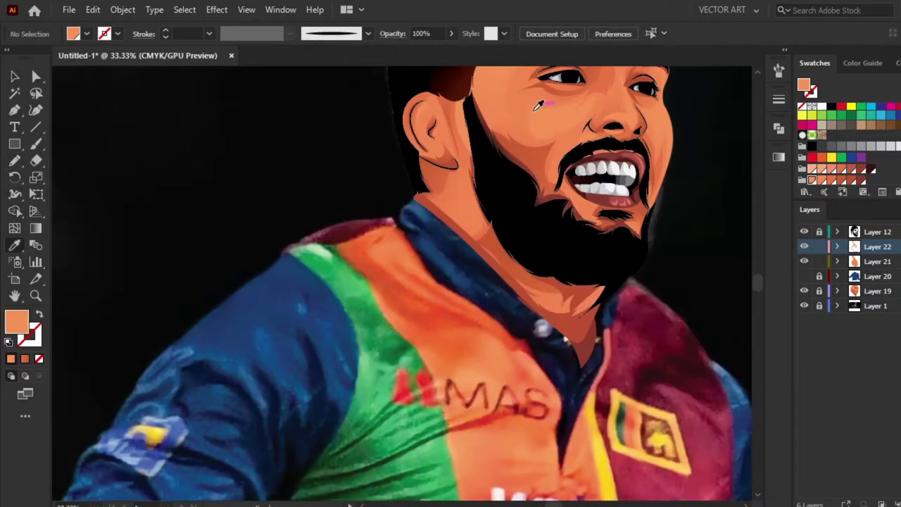
left_click(507, 205)
scroll(423, 204, "down", 5)
scroll(423, 205, "left", 5)
key("ctrl+l")
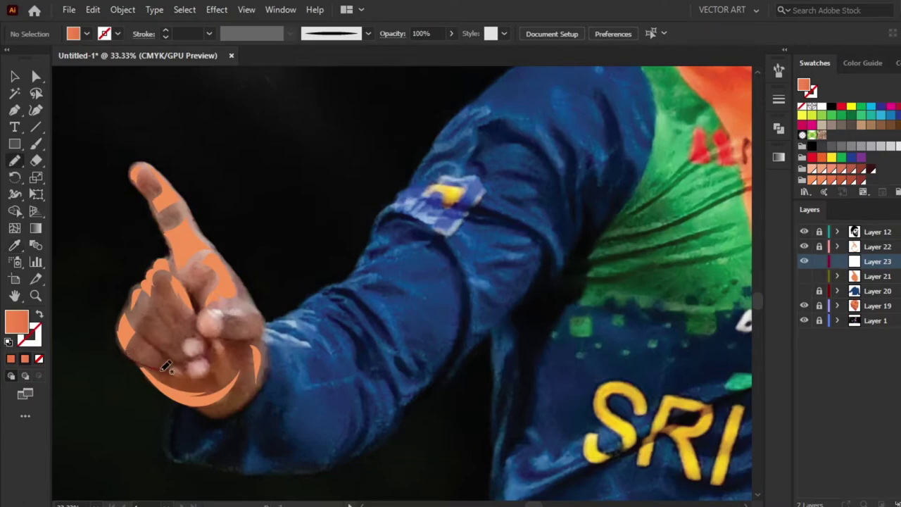
left_click_drag(166, 367, 130, 302)
mouse_move(186, 324)
left_mouse_down()
mouse_move(187, 289)
mouse_move(169, 317)
mouse_move(145, 303)
left_mouse_up()
key("ctrl+shift+a")
Draw darker orange shading shapes on the thumb, fingertip and finger.
key("y")
left_click_drag(260, 336, 241, 312)
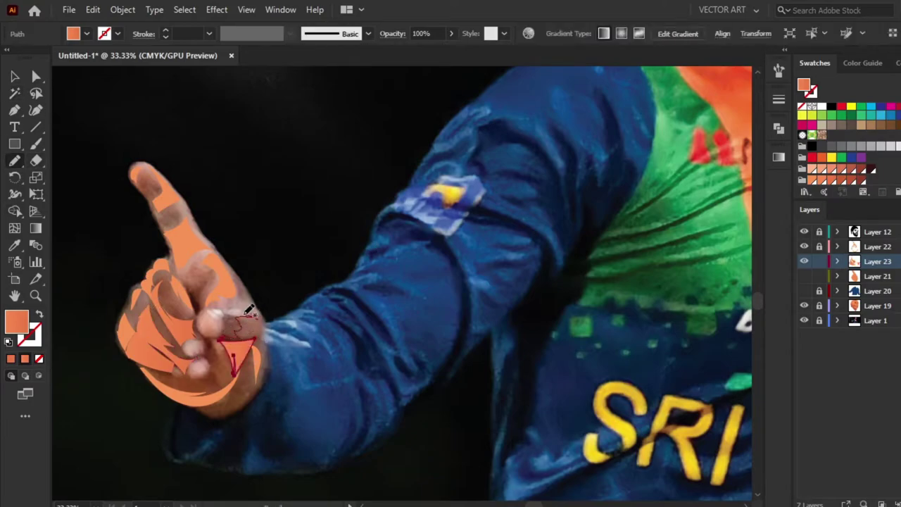
left_click_drag(150, 184, 163, 211)
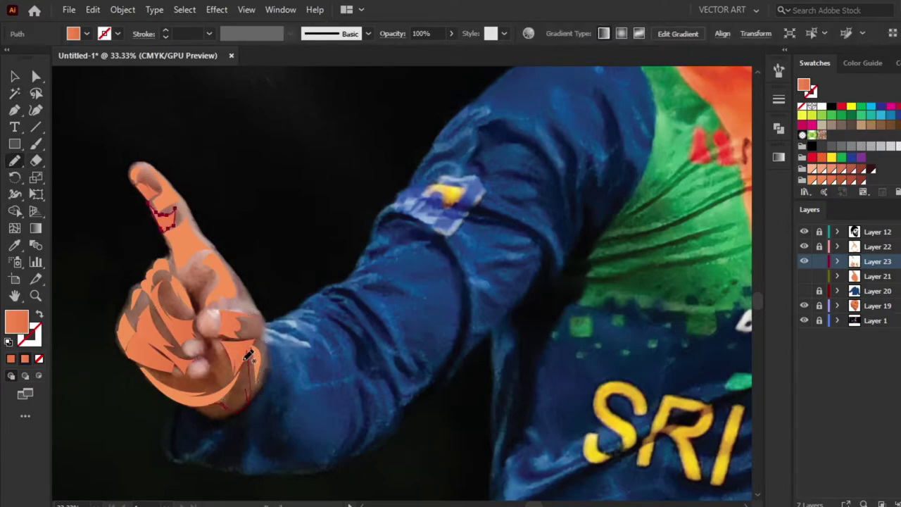
left_click_drag(248, 355, 232, 416)
key("ctrl+shift+a")
Add shading under the thumb, between the fingers, on the knuckle and along the hand's bottom.
left_click(804, 276)
scroll(472, 141, "up", 5)
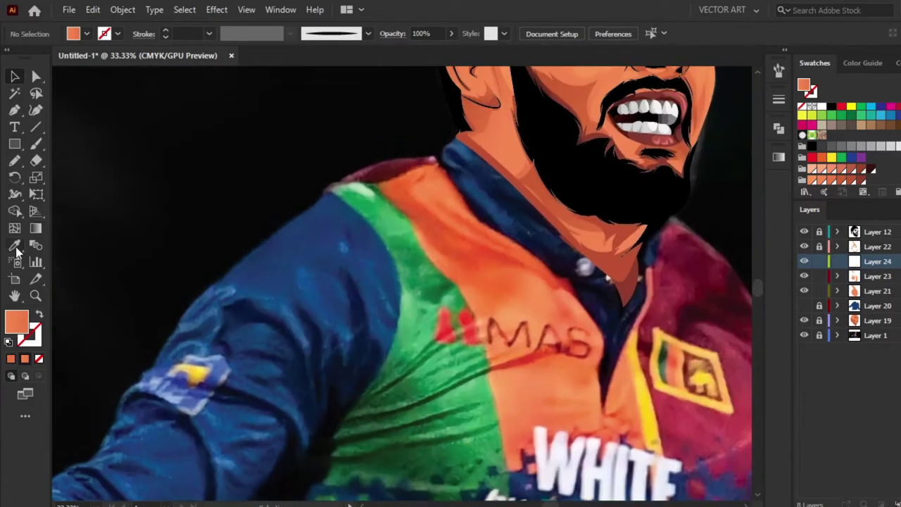
left_click(15, 247)
left_click_drag(312, 402, 312, 407)
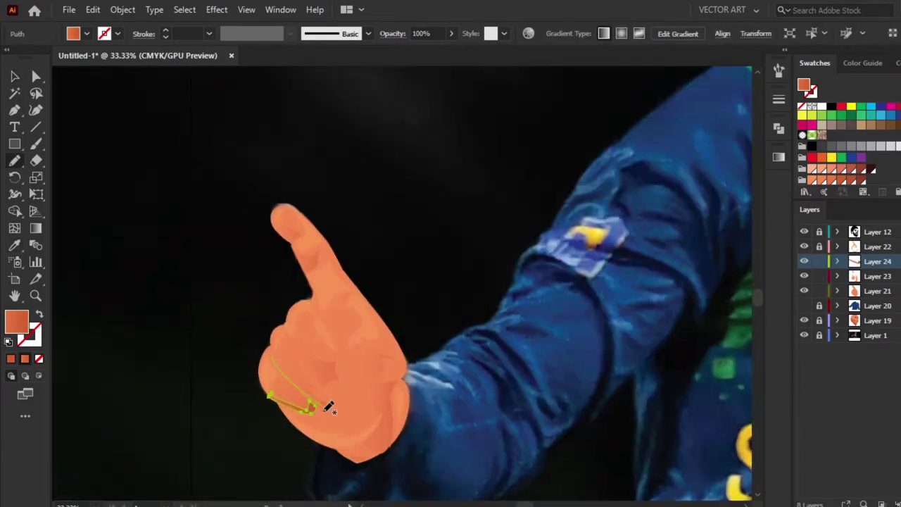
left_click_drag(329, 361, 349, 382)
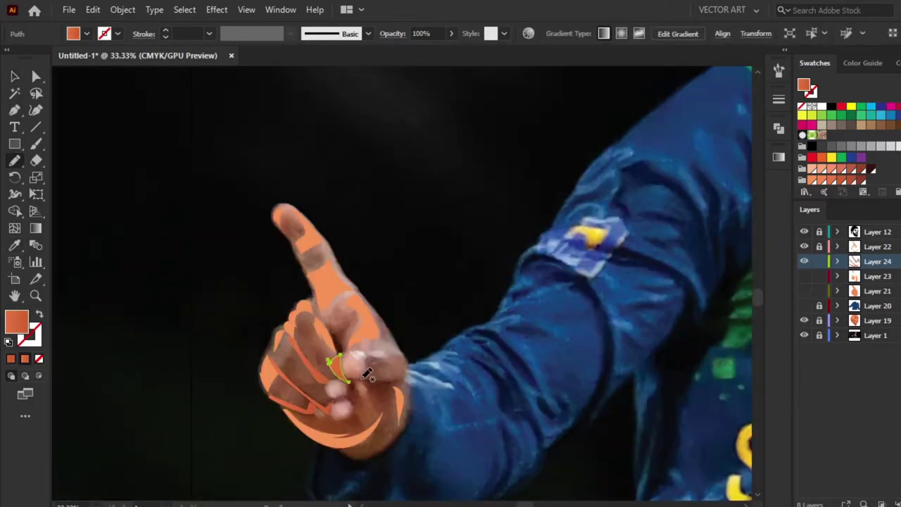
left_click_drag(364, 350, 356, 362)
left_click_drag(352, 451, 396, 438)
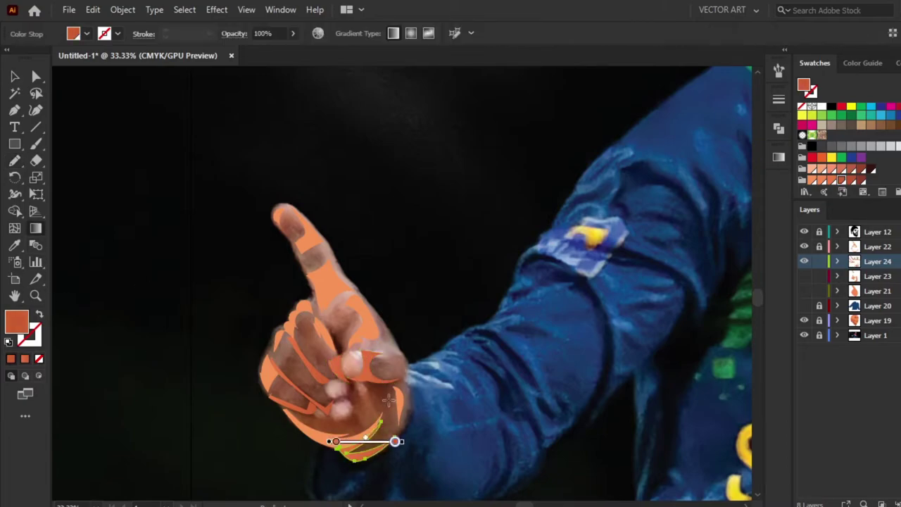
key("v")
Choose a light peach fill on a new highlights layer, hiding the hand layers to see the photo.
left_click(805, 276)
left_click(804, 291)
left_click(812, 169)
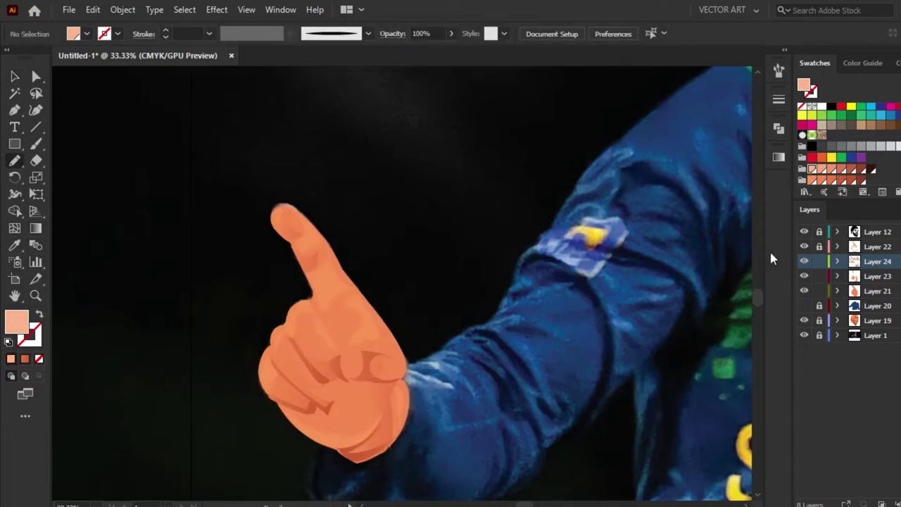
key("ctrl+l")
left_click_drag(804, 261, 804, 290)
left_click(804, 306)
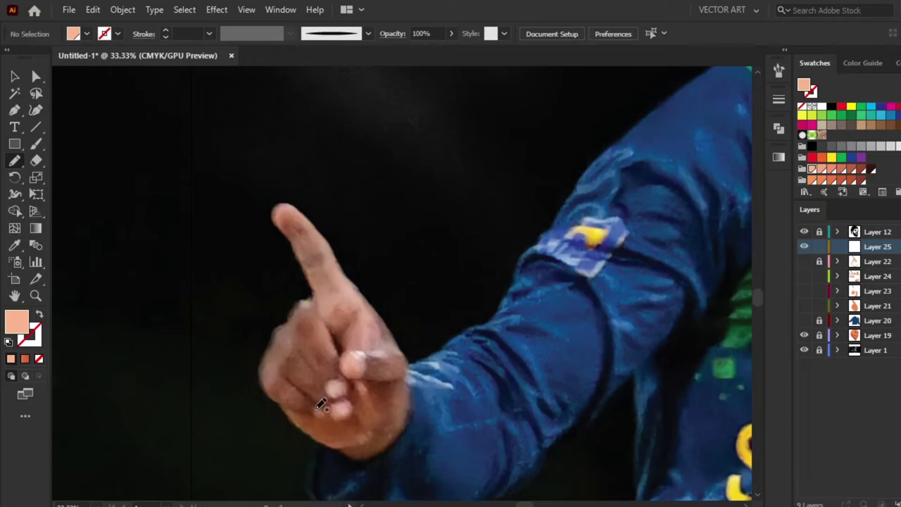
Draw light peach highlights on the knuckles and thumbnail.
mouse_move(317, 408)
left_mouse_down()
mouse_move(342, 412)
mouse_move(338, 391)
mouse_move(351, 359)
left_mouse_up()
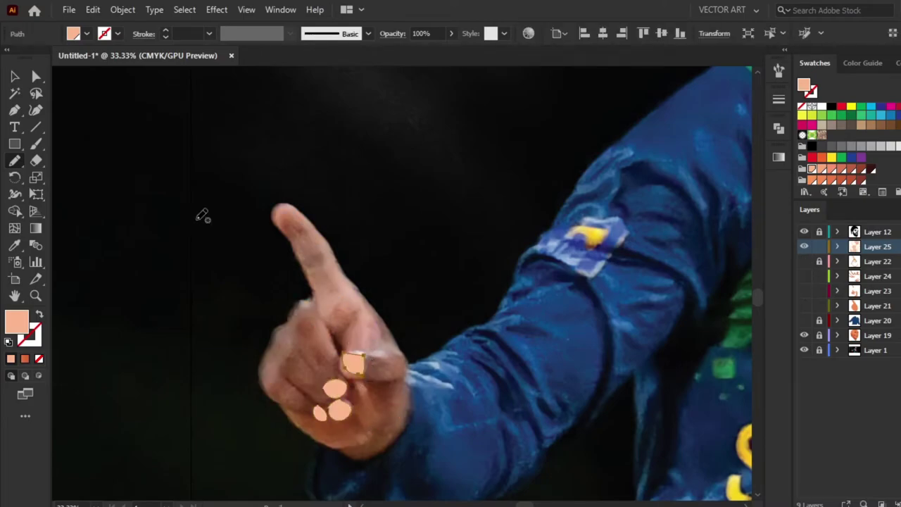
key("v")
left_click_drag(804, 261, 804, 306)
left_click(419, 221)
key("v")
Add another darker orange shading shape on the knuckle.
left_click(331, 394)
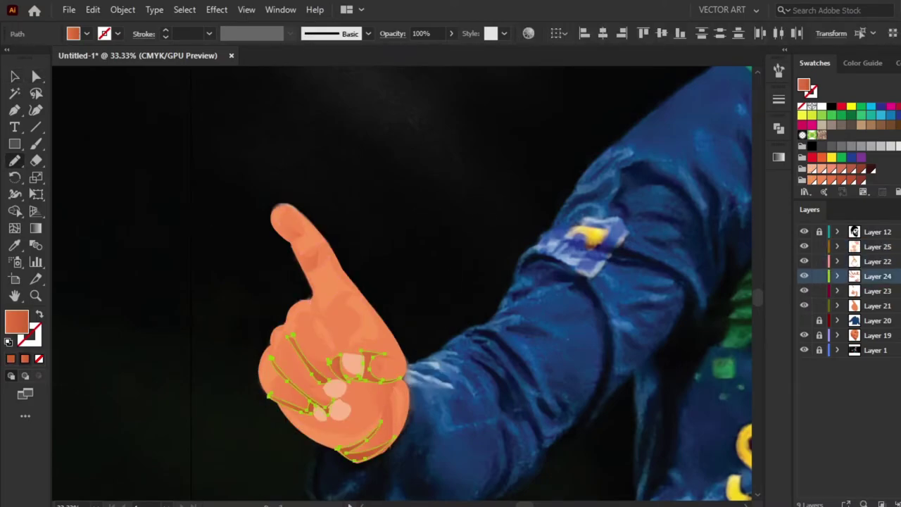
left_click(456, 219)
left_click_drag(406, 377, 380, 373)
key("v")
left_click(91, 145)
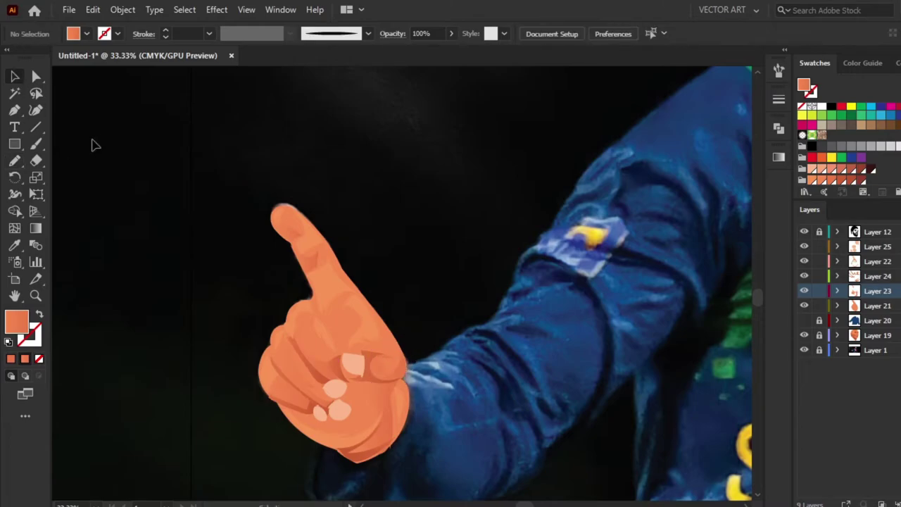
Set a dark red fill, move the shading layer below Layer 24 and add a crease-line layer.
left_click(861, 179)
key("n")
left_click_drag(332, 448, 364, 462)
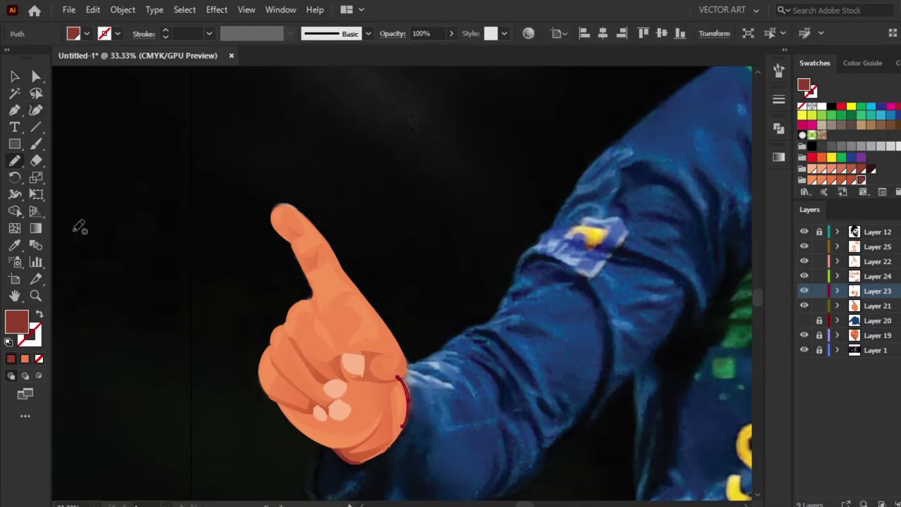
key("b")
key("shift+x")
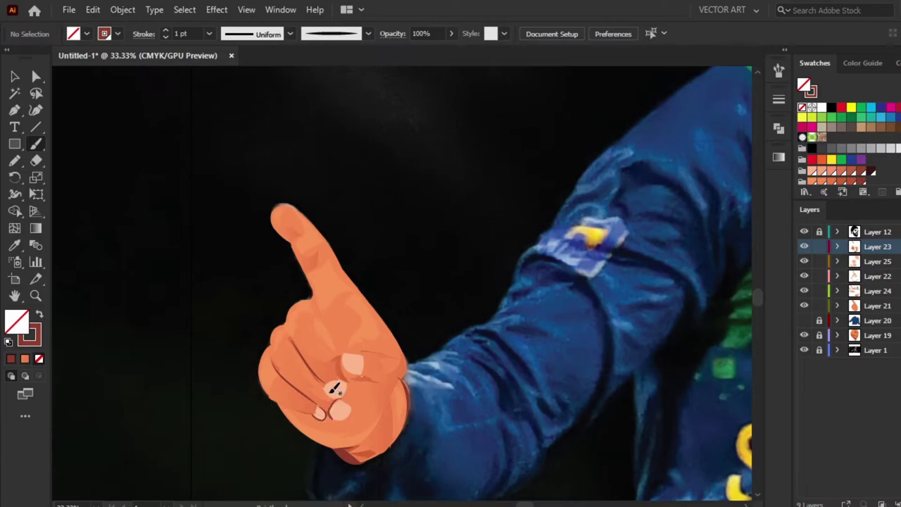
left_click_drag(799, 283, 803, 296)
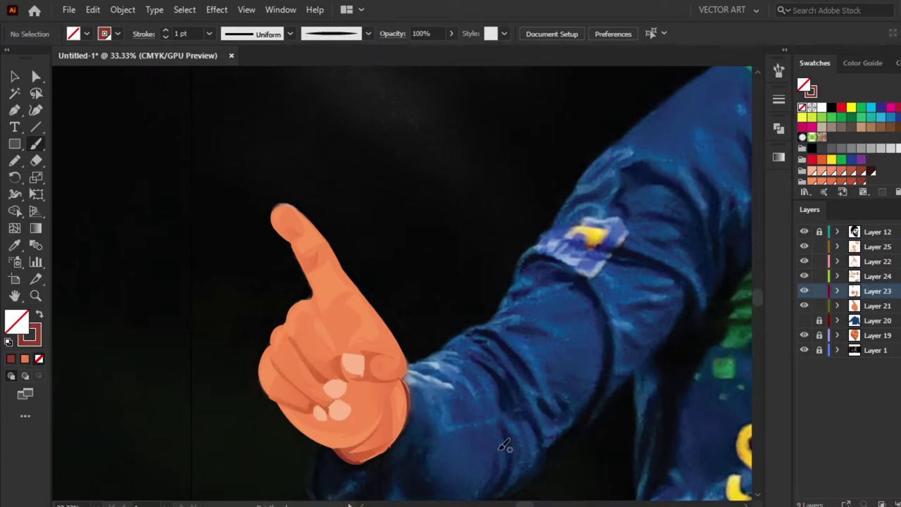
key("shift+x")
key("ctrl+l")
Draw thin dark red Pencil creases along the hand, finger and pointing index finger.
key("n")
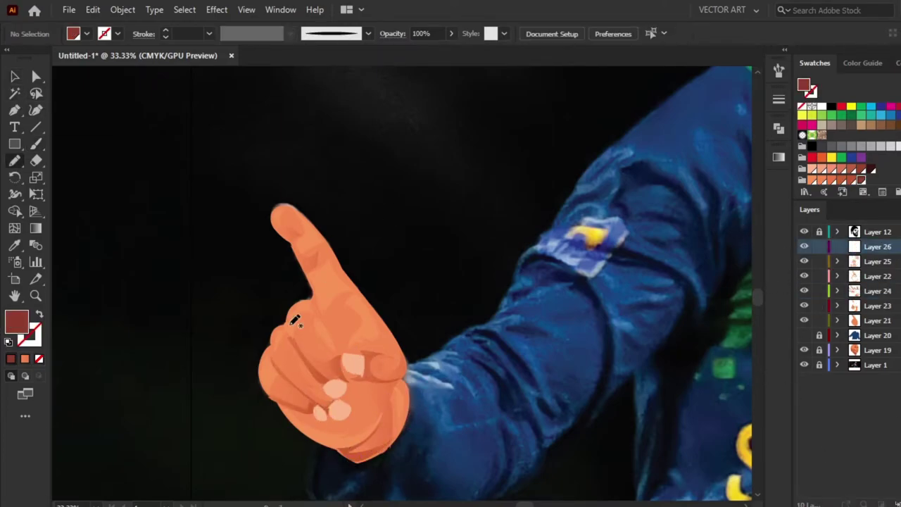
key("ctrl+plus")
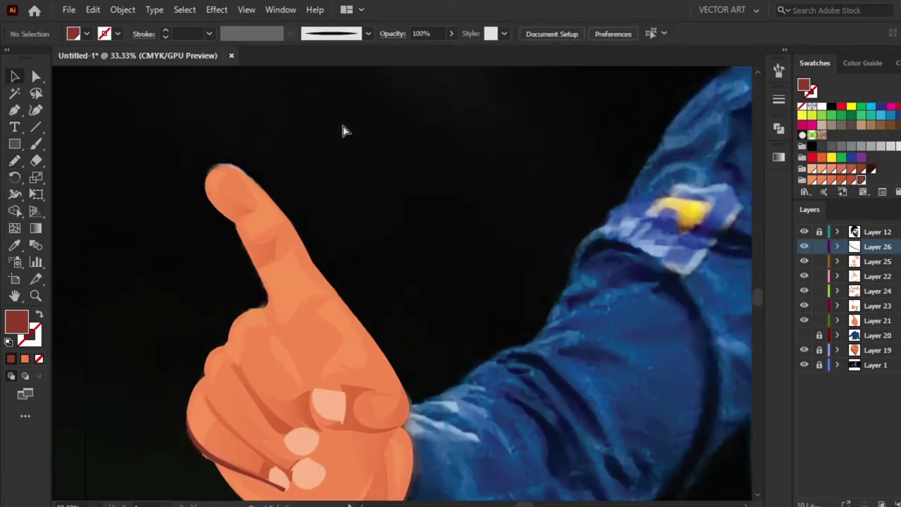
left_click_drag(208, 401, 262, 443)
mouse_move(232, 367)
left_mouse_down()
mouse_move(292, 450)
mouse_move(326, 421)
left_mouse_up()
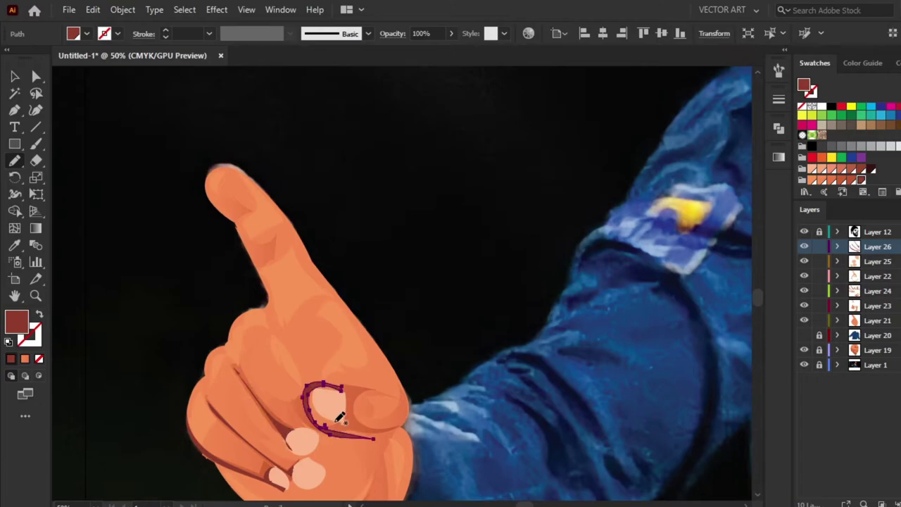
left_click_drag(387, 427, 403, 427)
scroll(487, 280, "down", 3)
left_click_drag(281, 99, 289, 146)
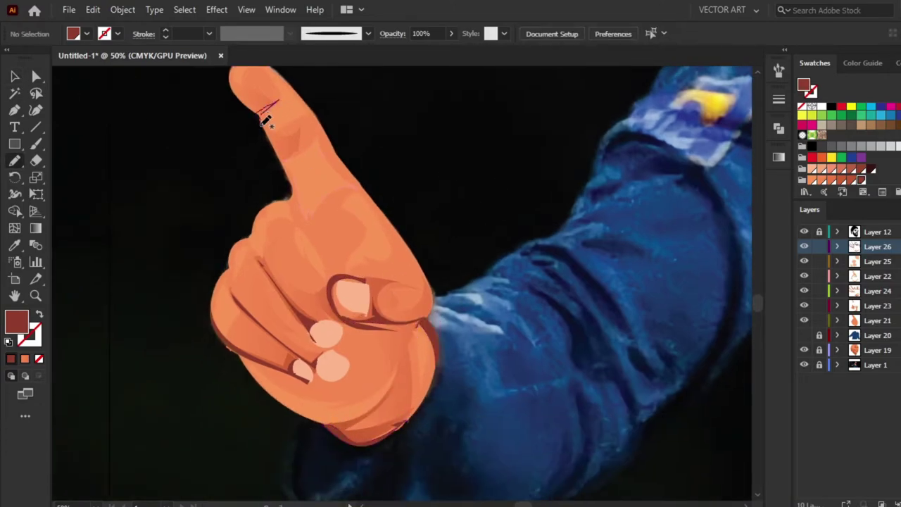
left_click(14, 76)
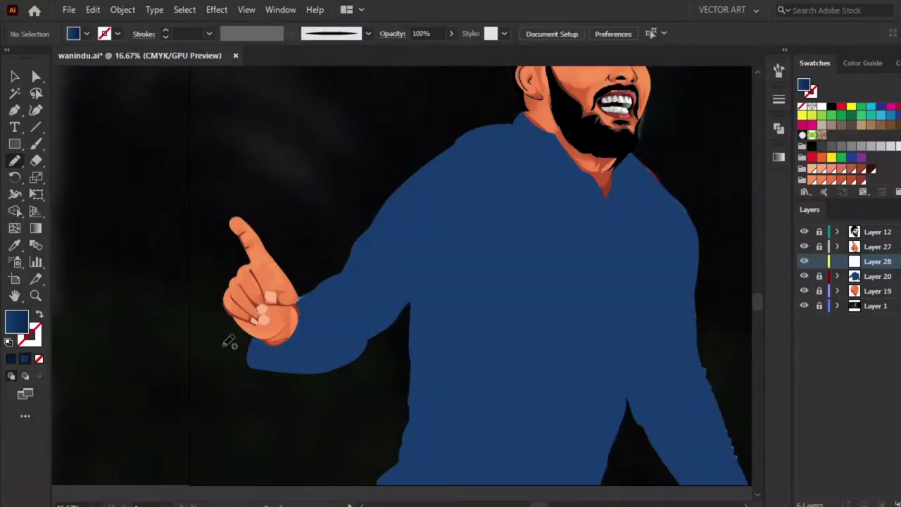
Hide the blue shirt layer and draw fold shadows along the wrist cuff and sleeve.
left_click(804, 276)
mouse_move(257, 340)
left_mouse_down()
mouse_move(253, 362)
mouse_move(310, 367)
left_mouse_up()
key("b")
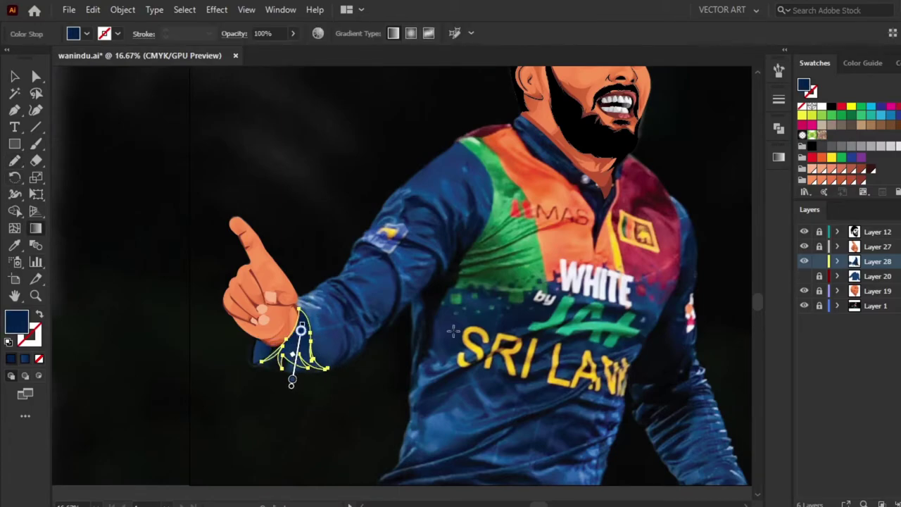
left_click_drag(320, 292, 348, 345)
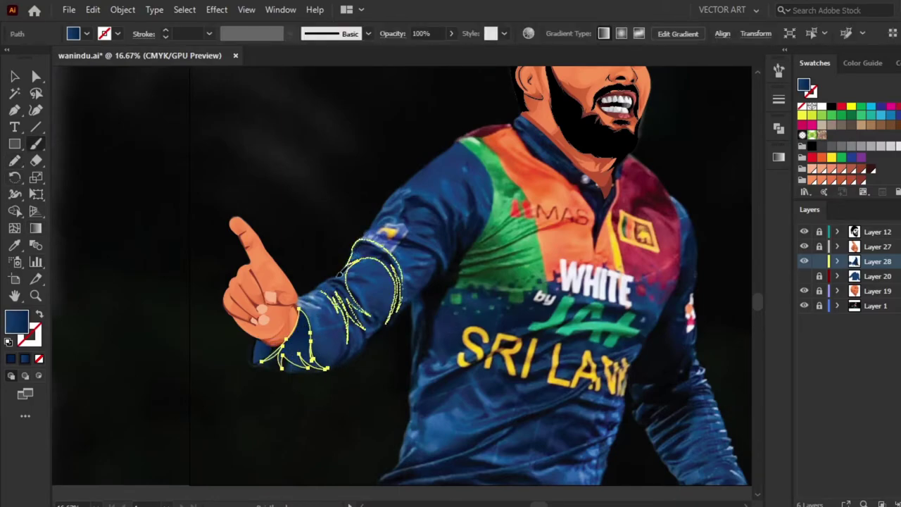
key("ctrl+shift+a")
key("v")
Draw dark blue fold shadows across the chest, lower jersey, hem and left side.
left_click_drag(422, 187, 420, 231)
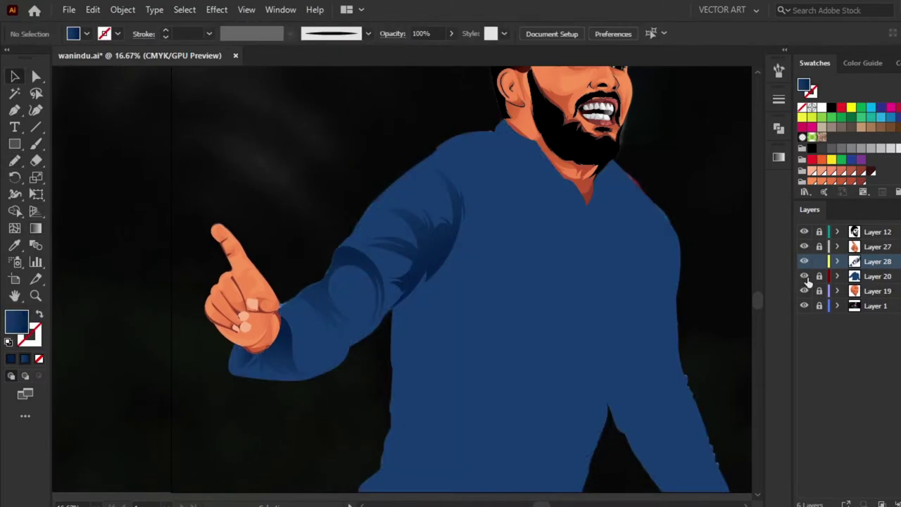
scroll(451, 331, "down", 3)
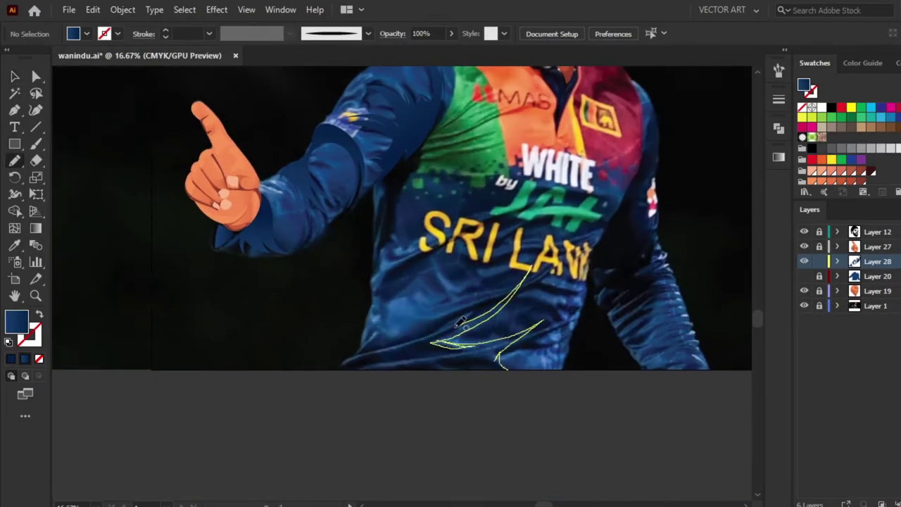
key("ctrl+plus")
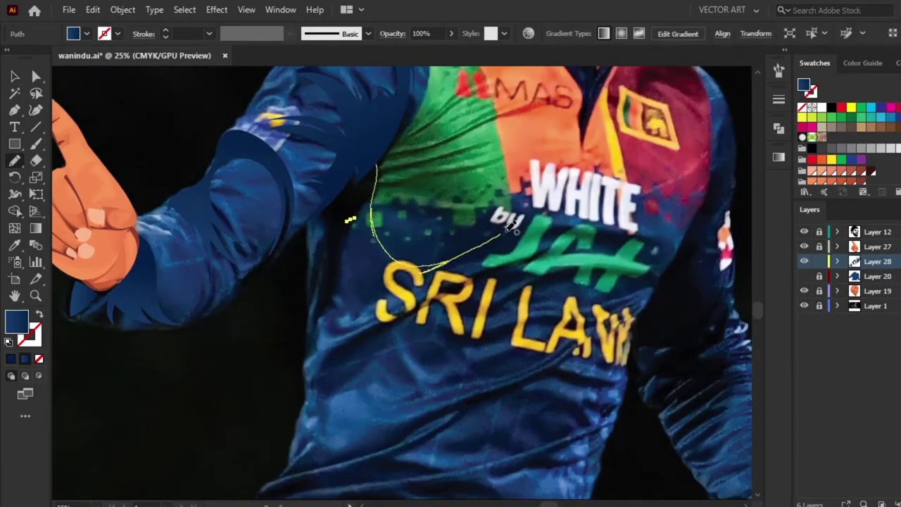
left_click_drag(401, 388, 391, 385)
left_click_drag(419, 396, 412, 433)
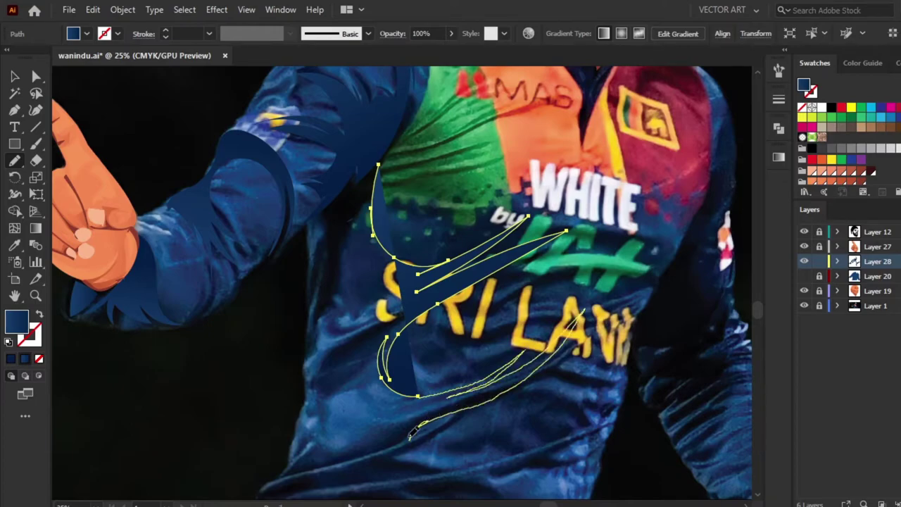
left_click_drag(501, 452, 502, 453)
left_click_drag(401, 361, 448, 382)
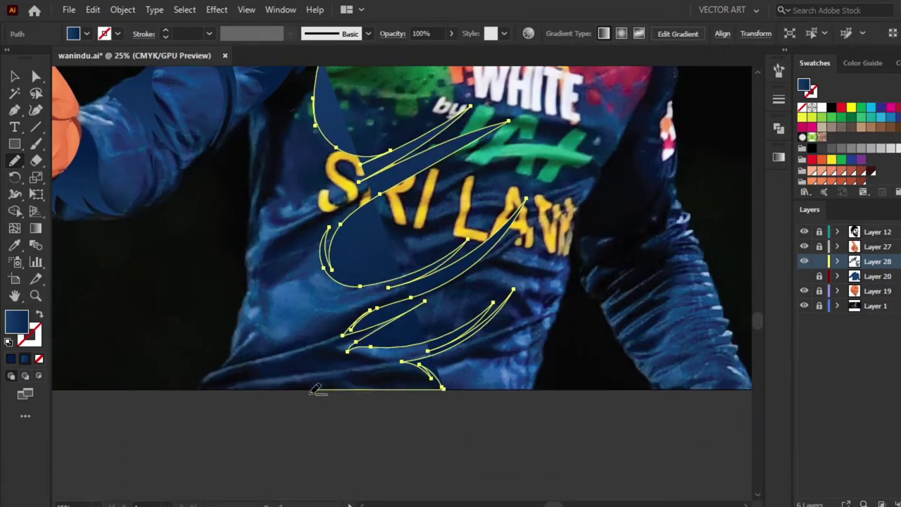
left_click_drag(317, 390, 254, 335)
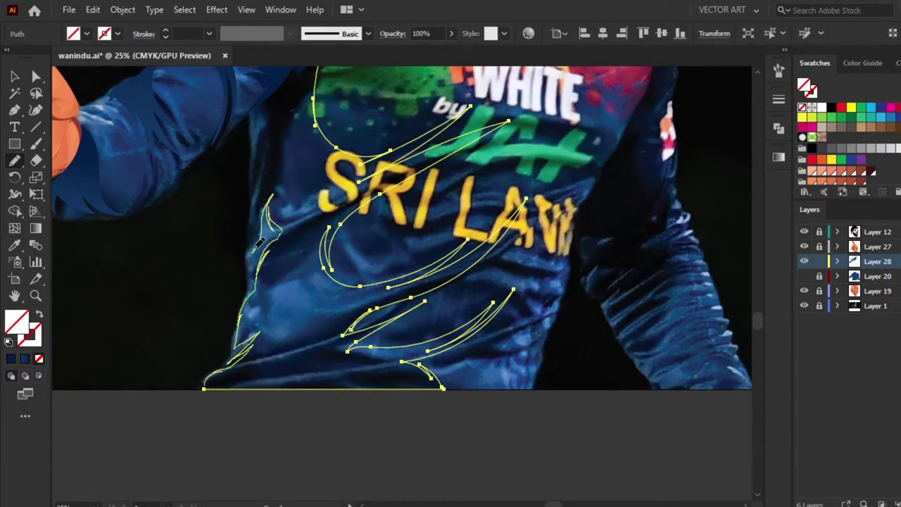
left_click_drag(273, 126, 267, 129)
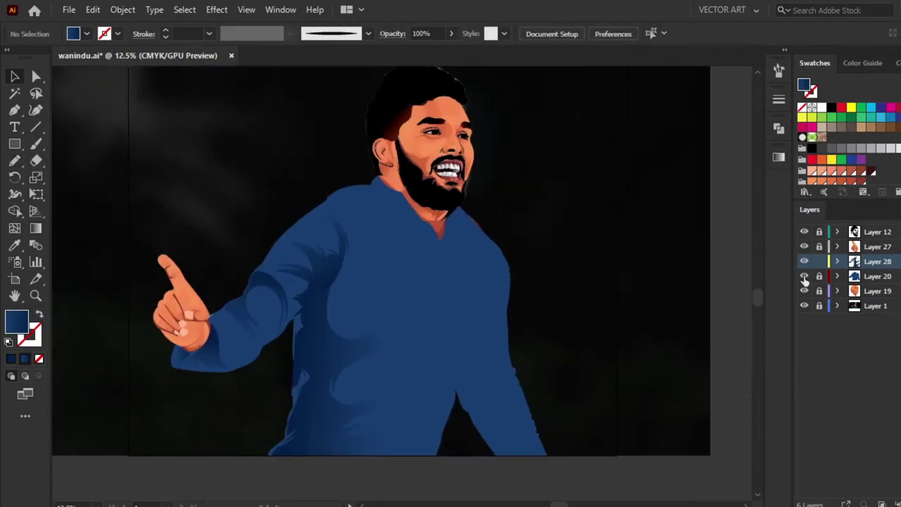
Draw dark-blue shadow shapes along the collar and down the collar opening.
left_click(804, 276)
key("ctrl+equal")
key("ctrl+equal")
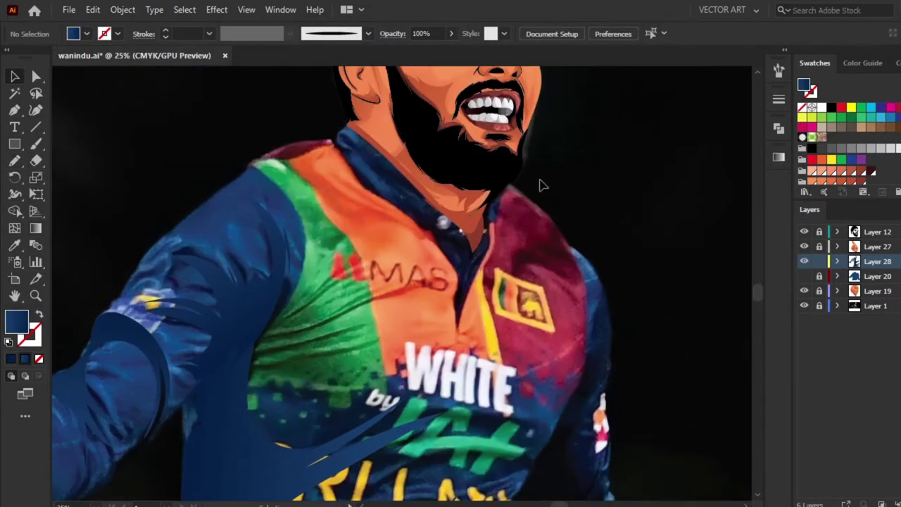
left_click_drag(345, 134, 347, 135)
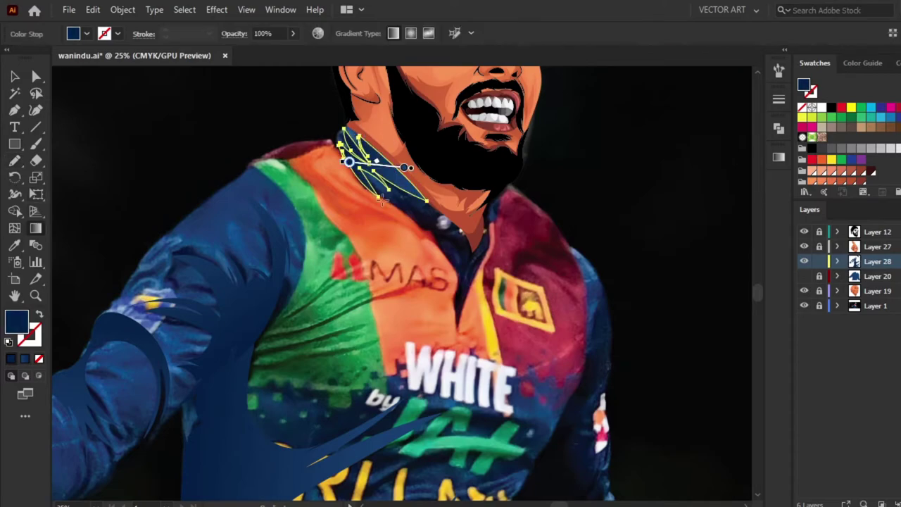
left_click(96, 90, "ctrl")
left_click_drag(475, 253, 445, 199)
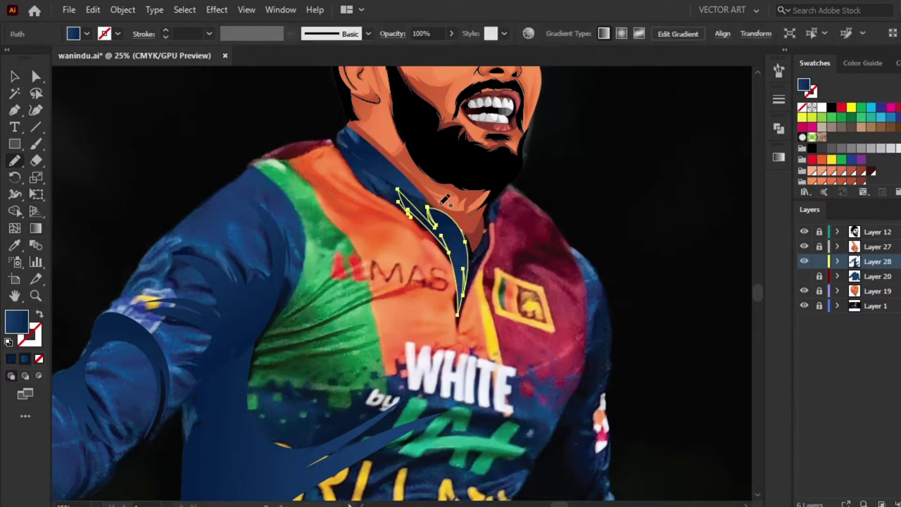
Add dark-blue fold shadows over the jersey lettering and down the torso.
scroll(497, 219, "down", 6)
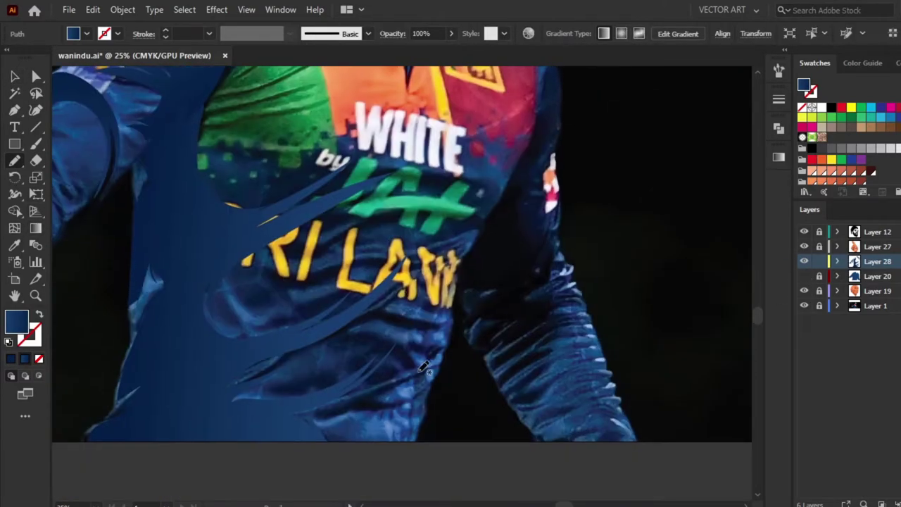
mouse_move(417, 371)
left_mouse_down()
mouse_move(369, 275)
mouse_move(316, 259)
left_mouse_up()
left_click_drag(500, 171, 423, 361)
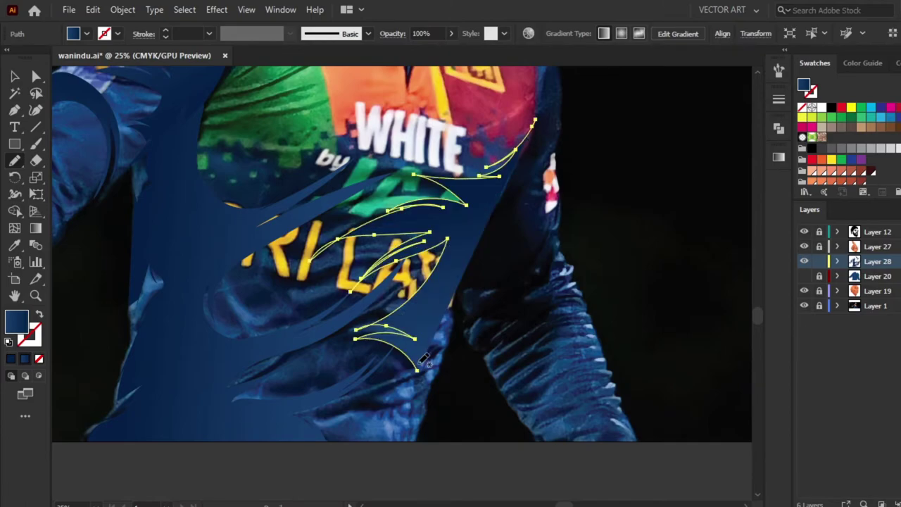
left_click_drag(416, 435, 453, 297)
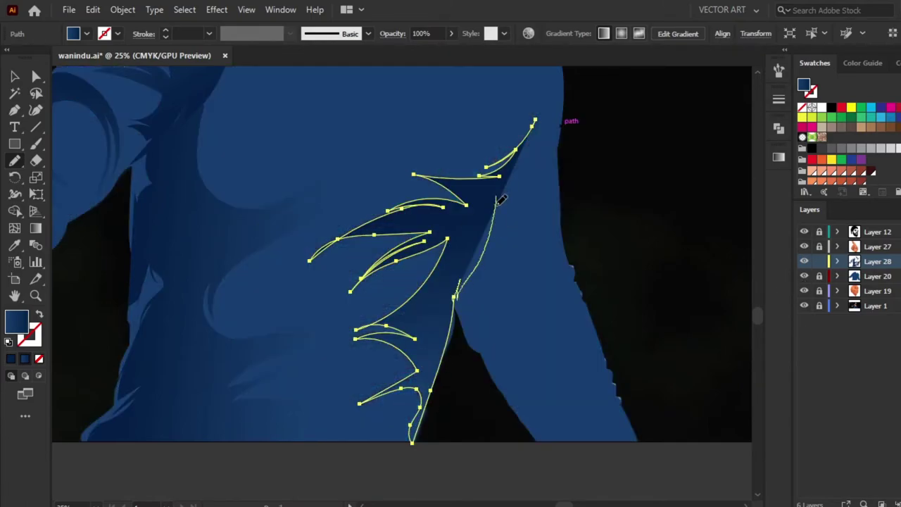
Trace dark-blue fold shadows along the right arm, sleeve and jersey's lower edge.
left_click(804, 276)
key("n")
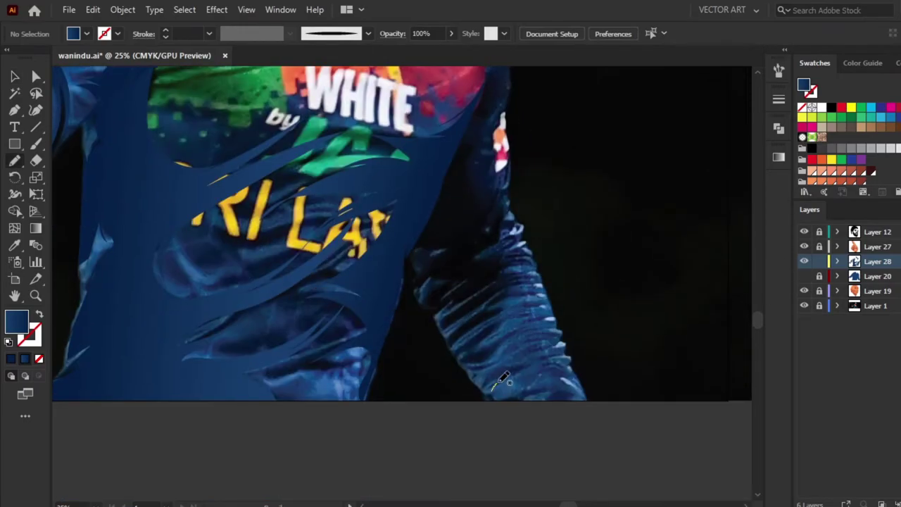
left_click_drag(519, 243, 476, 333)
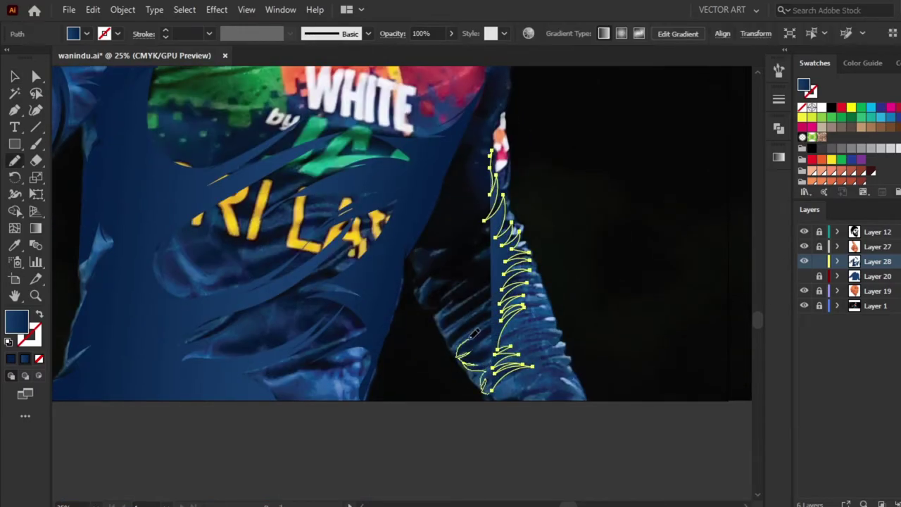
left_click_drag(439, 270, 418, 279)
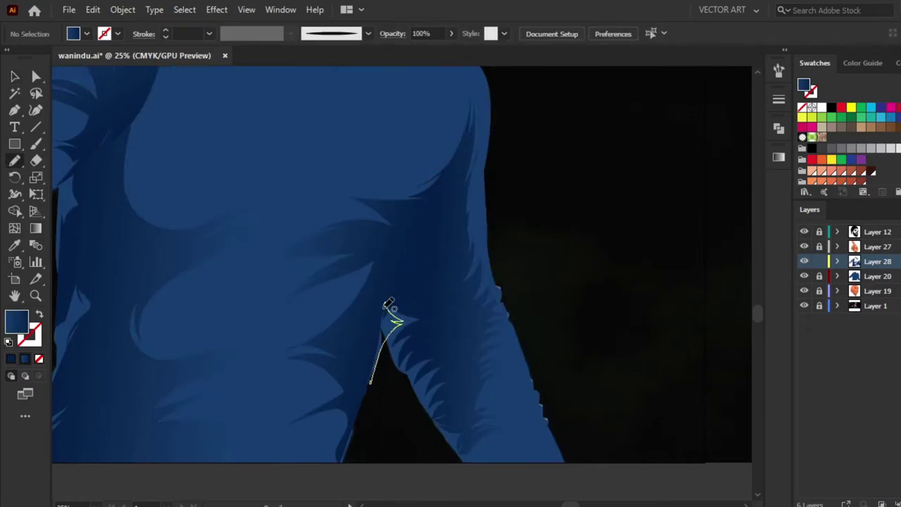
left_click_drag(388, 304, 383, 302)
scroll(429, 339, "down", 2)
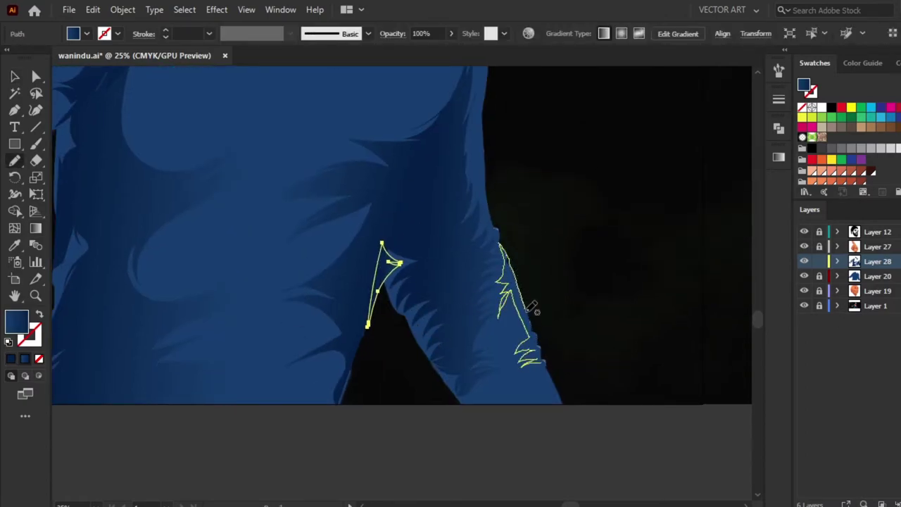
left_click_drag(530, 310, 555, 356)
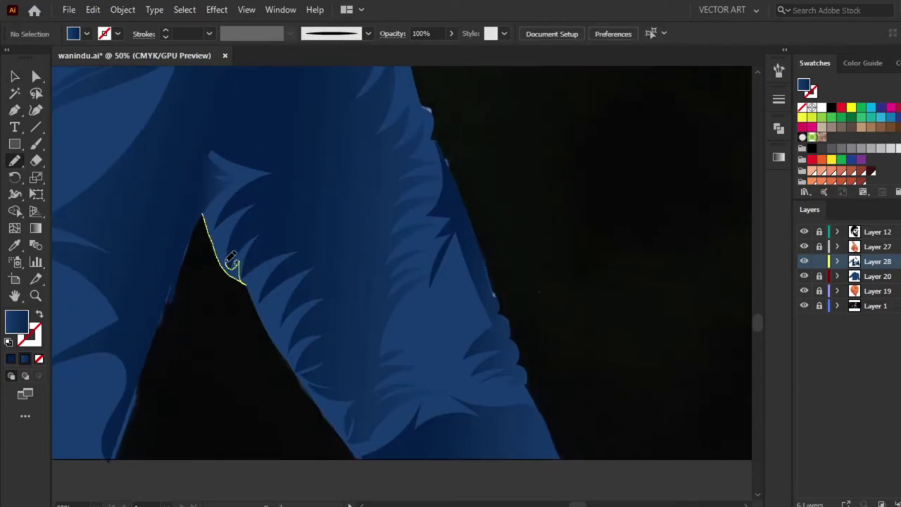
left_click_drag(229, 262, 246, 286)
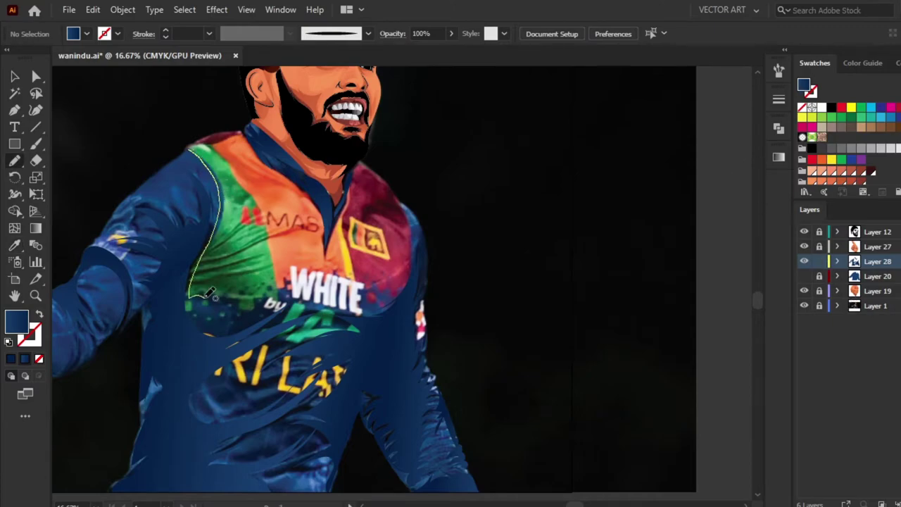
Outline the left shoulder panel and give it a gradient with a green right stop.
left_click_drag(243, 176, 189, 145)
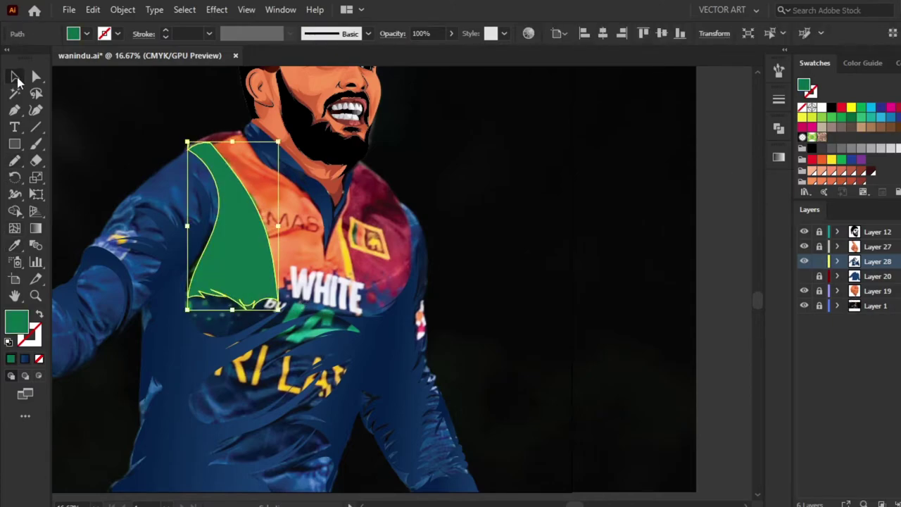
key("ctrl+F9")
left_click(690, 275)
left_click(555, 380)
Make the gradient's left stop a brighter green.
key("ctrl+y")
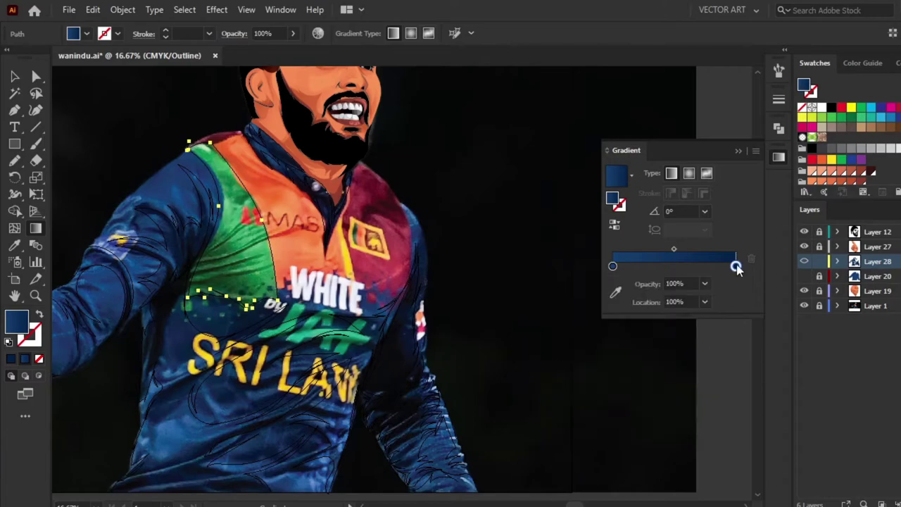
left_click(225, 211)
double_click(612, 266)
key("Escape")
key("ctrl+F9")
key("ctrl+y")
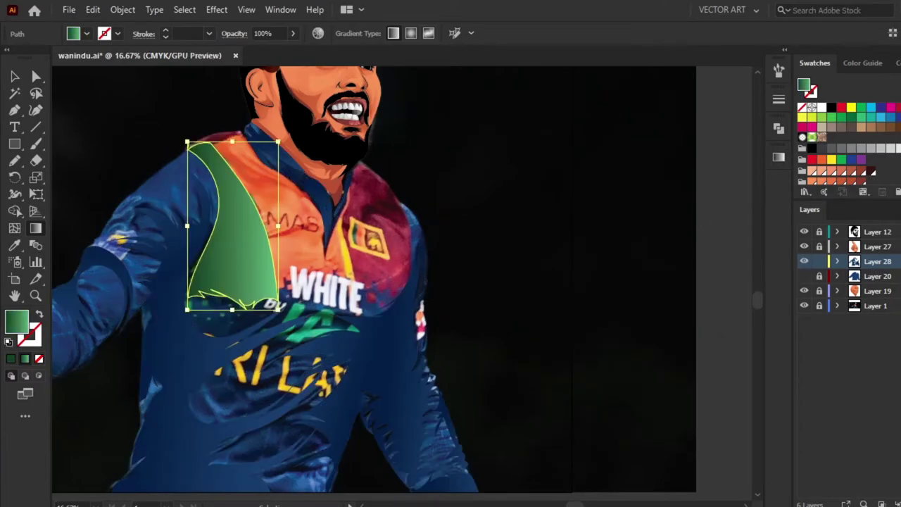
key("g")
double_click(186, 226)
left_click_drag(125, 345, 112, 317)
key("Escape")
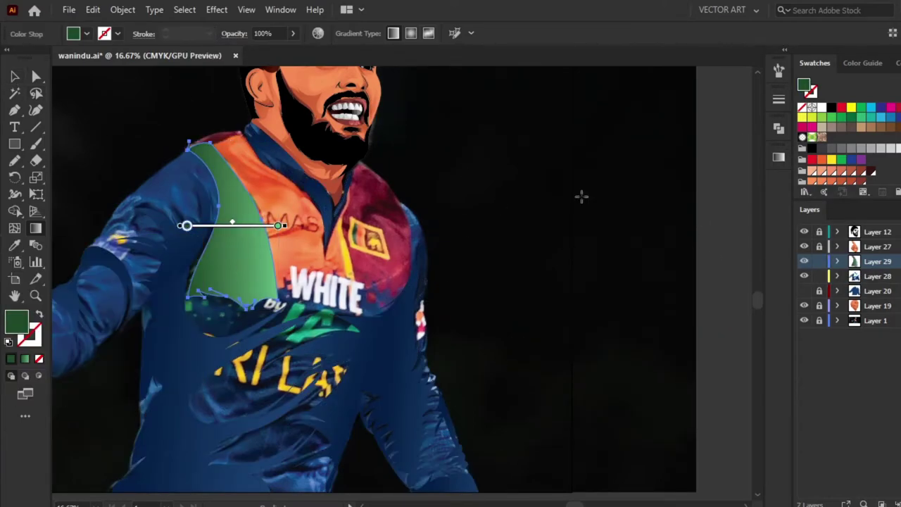
key("v")
left_click(533, 183)
Draw the orange chest panel and a right chest panel filled with eyedropped maroon.
left_click_drag(514, 162, 545, 242)
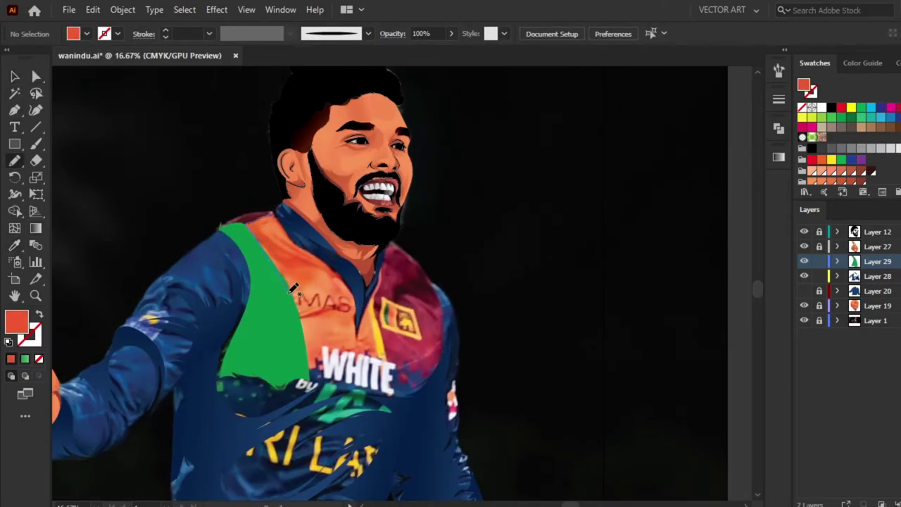
left_click_drag(345, 275, 286, 217)
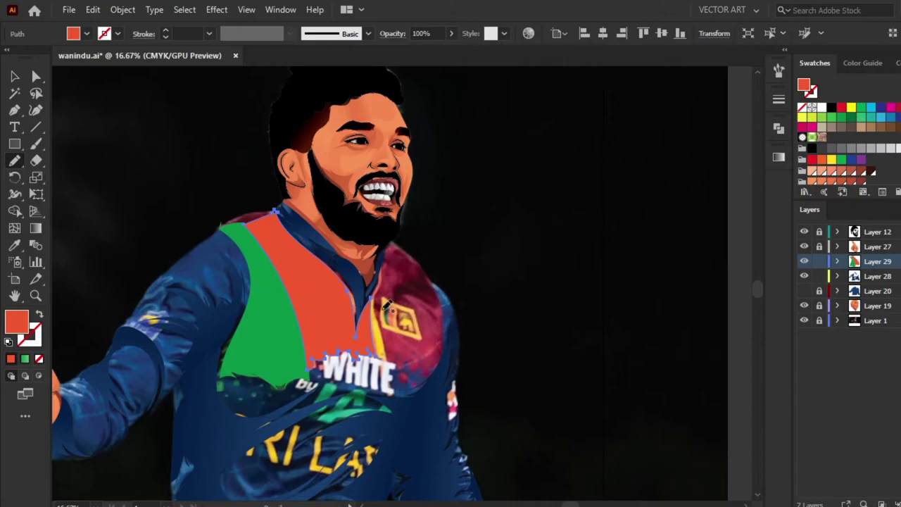
left_click(547, 282, "ctrl")
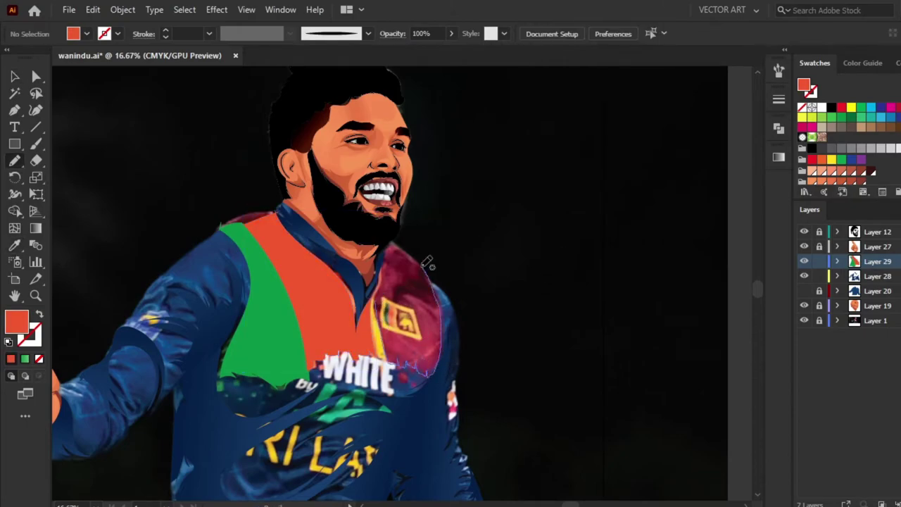
left_click_drag(428, 264, 386, 241)
key("i")
double_click(16, 322)
left_click(630, 173)
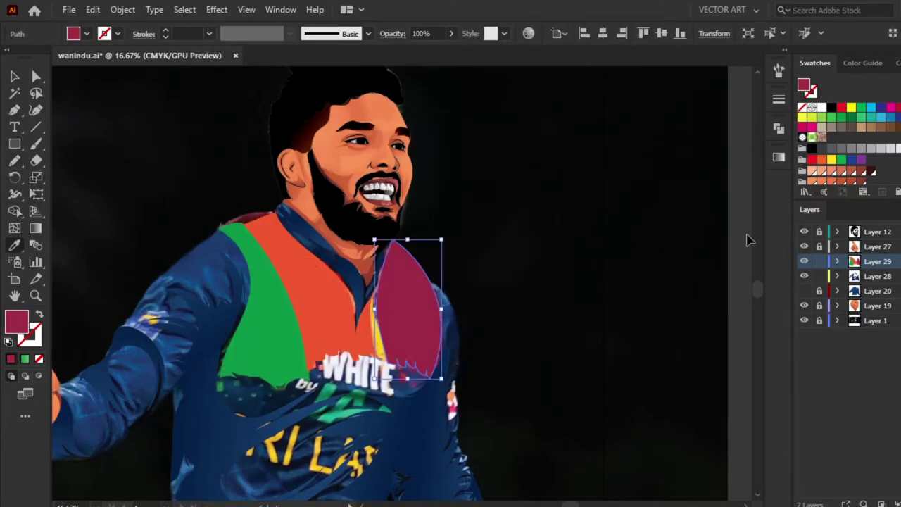
left_click(552, 190, "ctrl")
Draw a solid green left shoulder panel.
key("n")
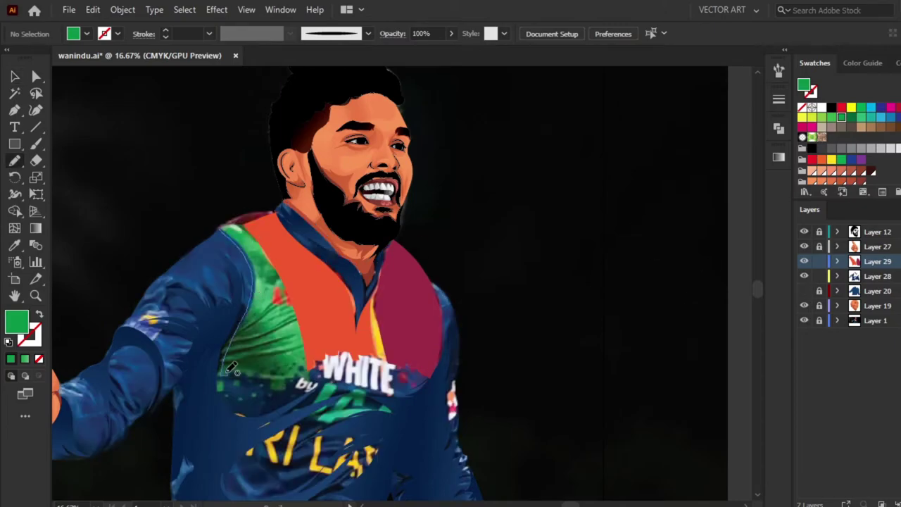
left_click_drag(304, 380, 267, 243)
key("ctrl+shift+p")
key("Escape")
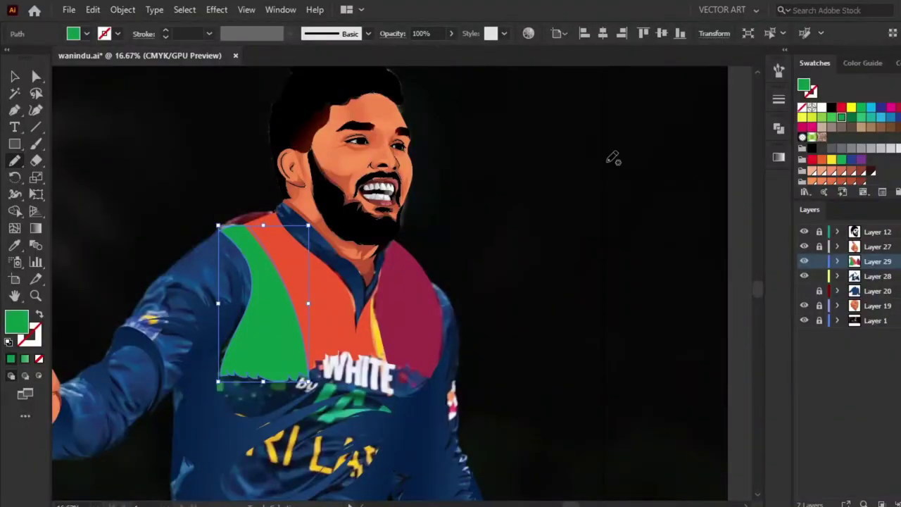
left_click(607, 185, "ctrl")
Add Layer 30 for shading and set Layer 29 as the working layer.
left_click(804, 291)
key("ctrl+l")
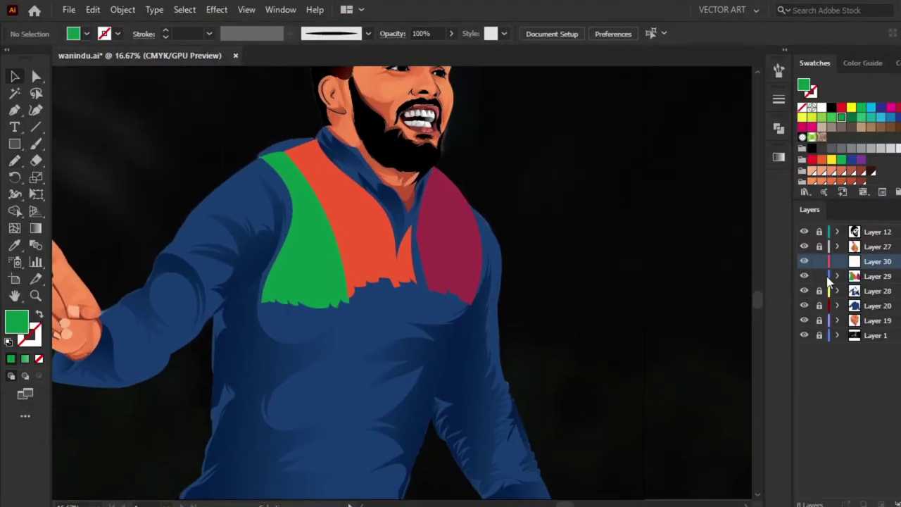
left_click(804, 290)
left_click(845, 276)
left_click(779, 157)
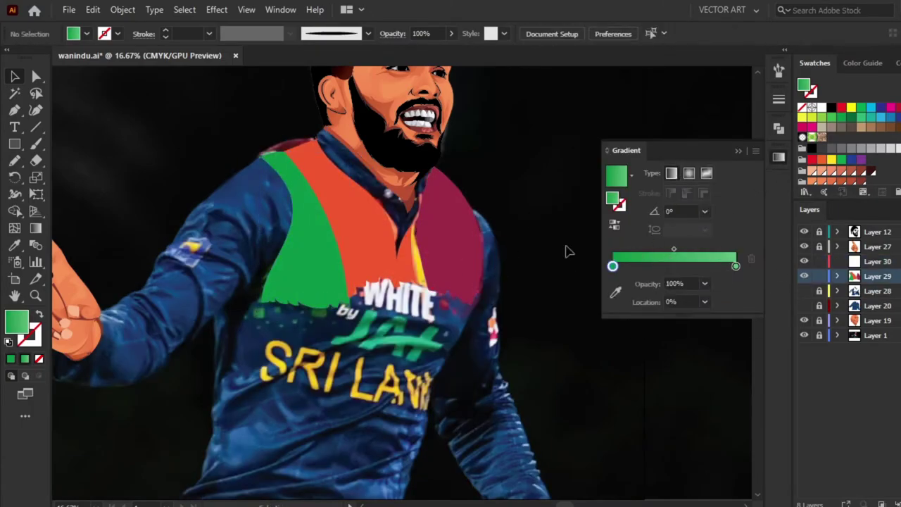
Paint a darker green fold stroke on the shoulder and angle its gradient across the panel.
key("g")
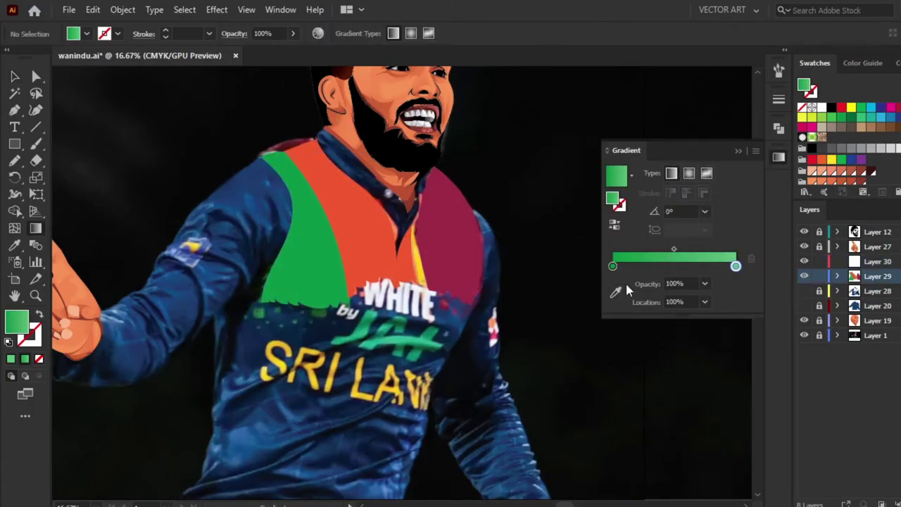
left_click_drag(736, 266, 614, 267)
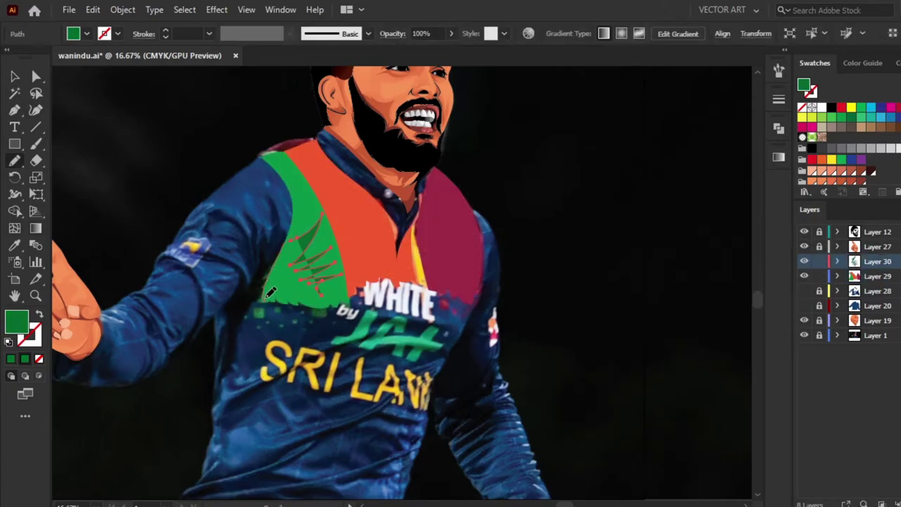
left_click_drag(325, 299, 322, 303)
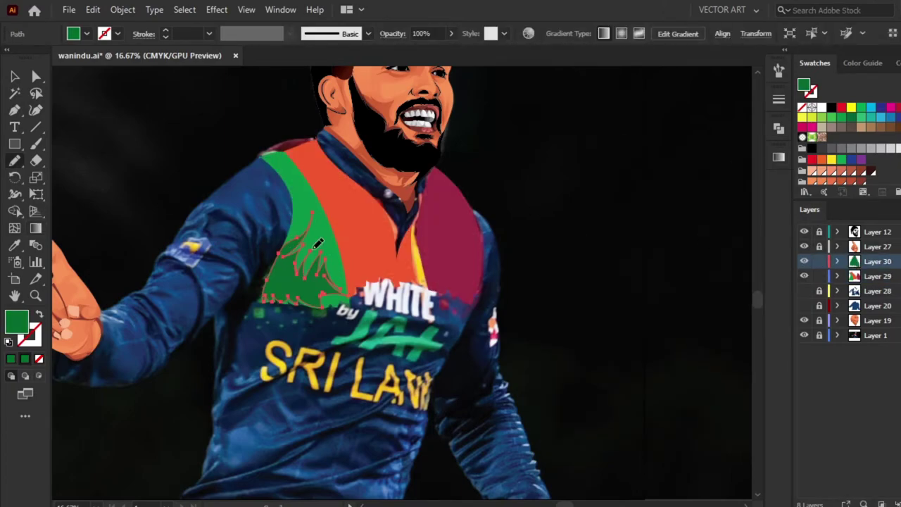
key("g")
left_click_drag(262, 235, 341, 299)
key("ctrl+shift+a")
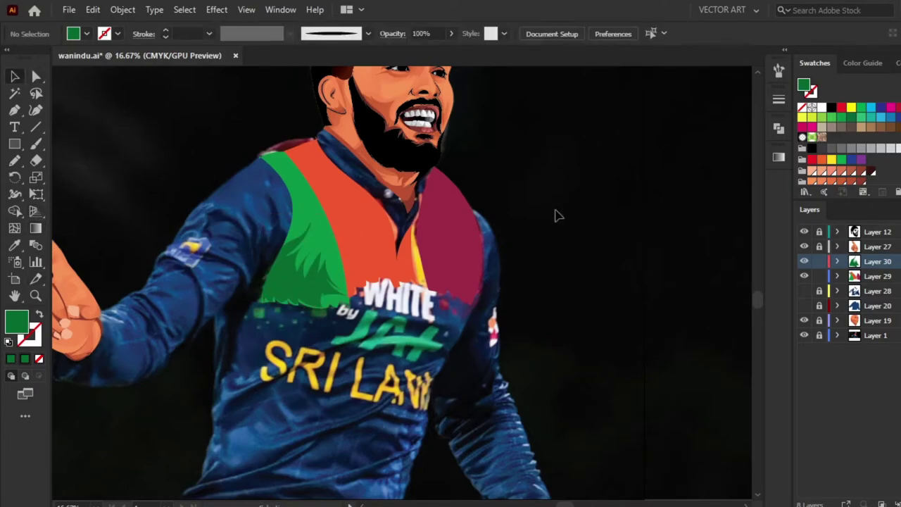
Add more darker green fold strokes, adjust their gradient, and show Layer 29 again.
key("b")
left_click_drag(338, 244, 339, 248)
key("v")
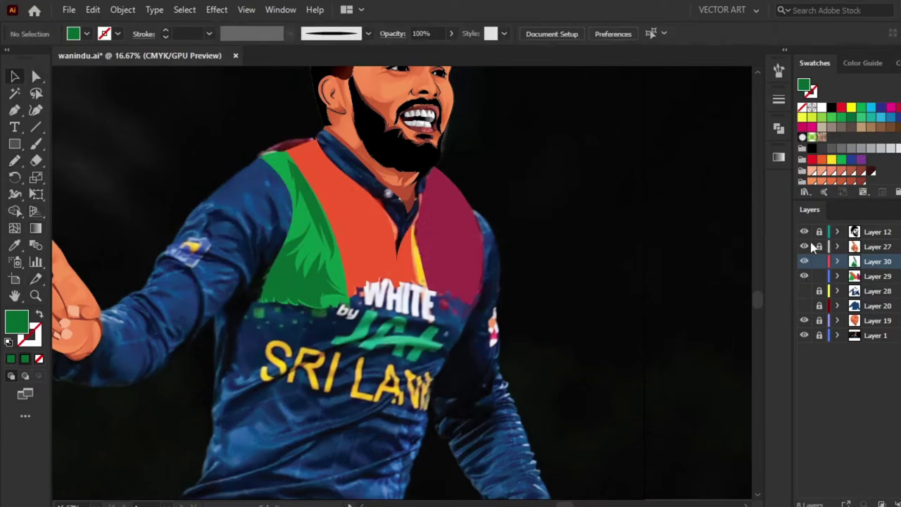
left_click(303, 232)
left_click(779, 156)
key("g")
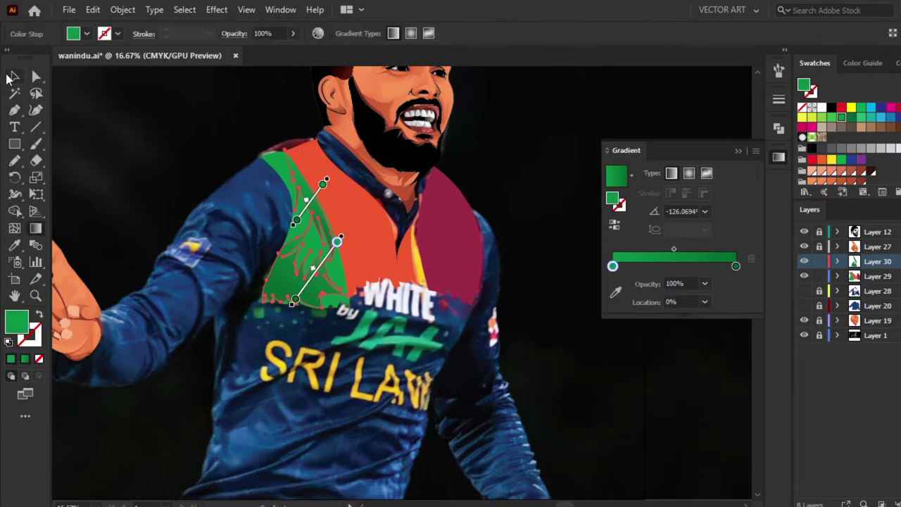
key("v")
left_click(740, 157)
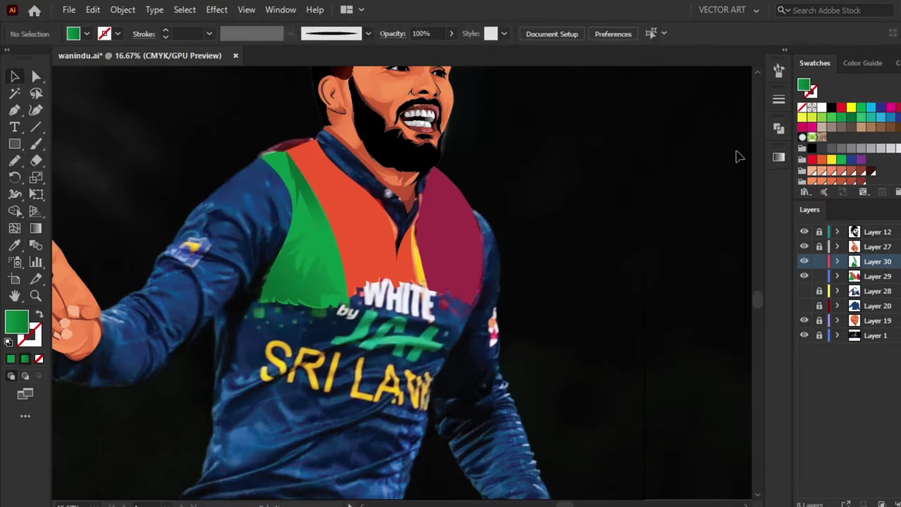
left_click(804, 278)
left_click(779, 156)
double_click(736, 266)
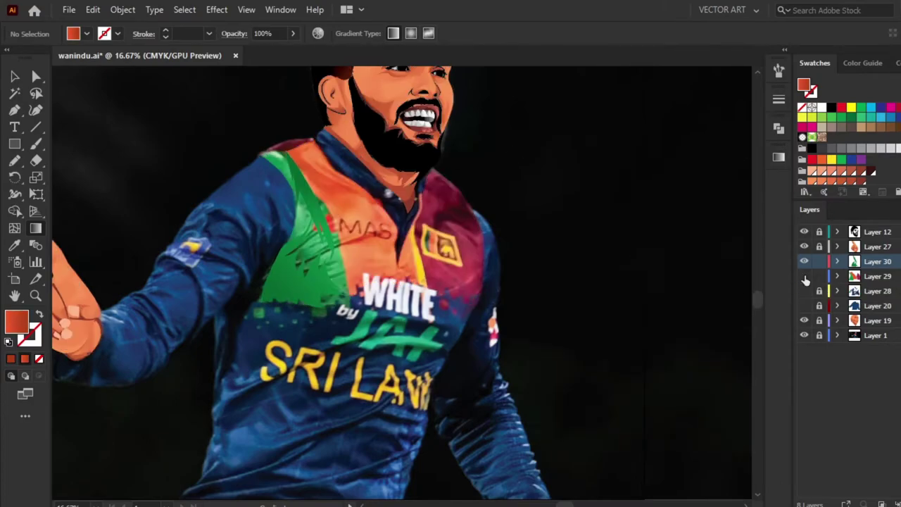
Set both gradient stops of the right shoulder panel to maroon shades.
key("v")
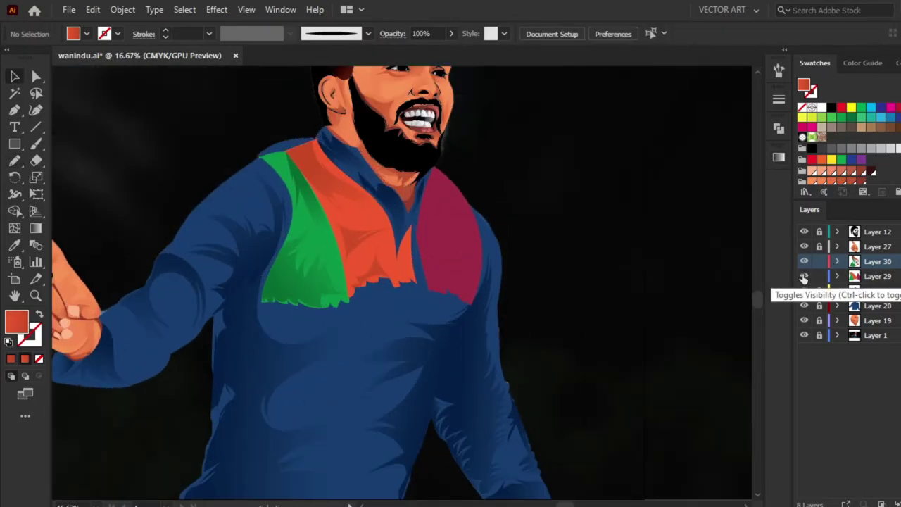
left_click_drag(804, 291, 804, 306)
double_click(612, 266)
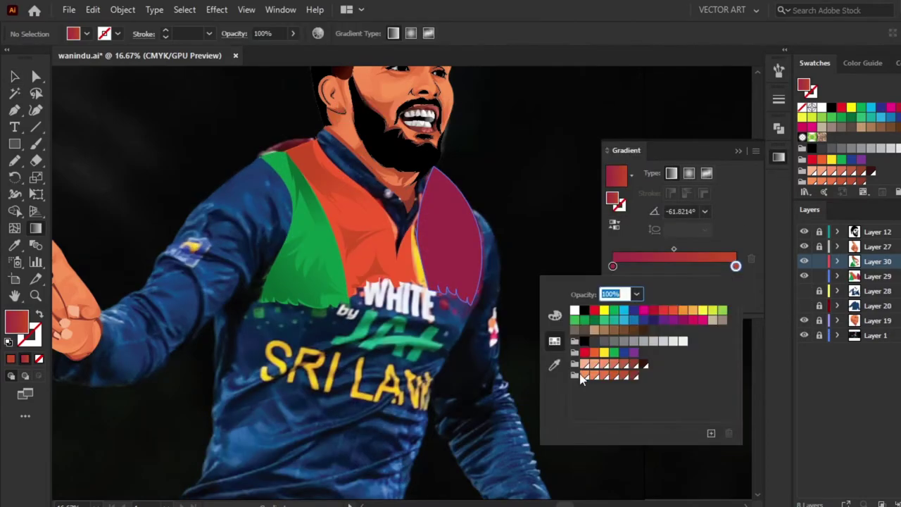
left_click(623, 377)
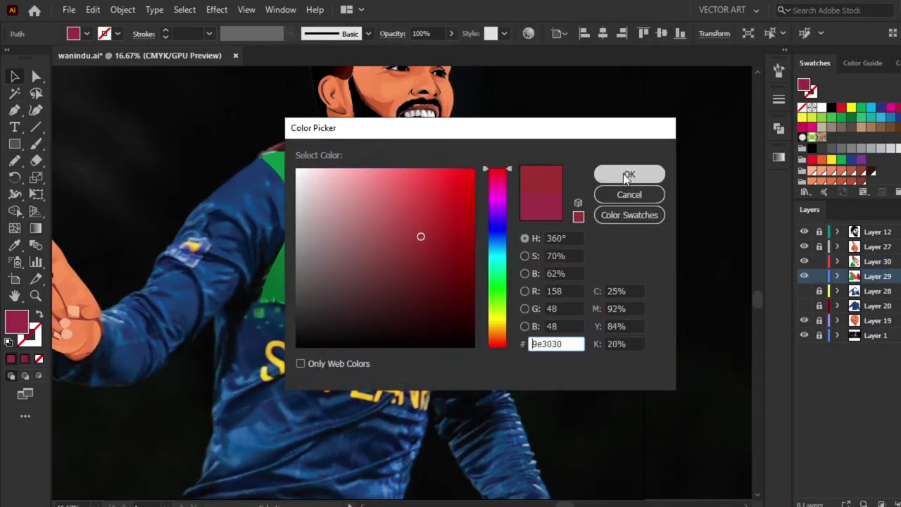
double_click(736, 266)
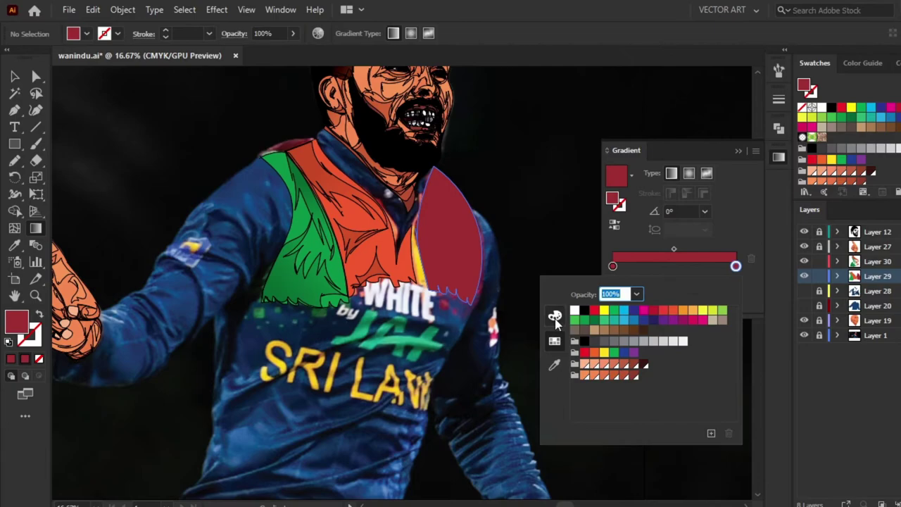
left_click(739, 150)
key("b")
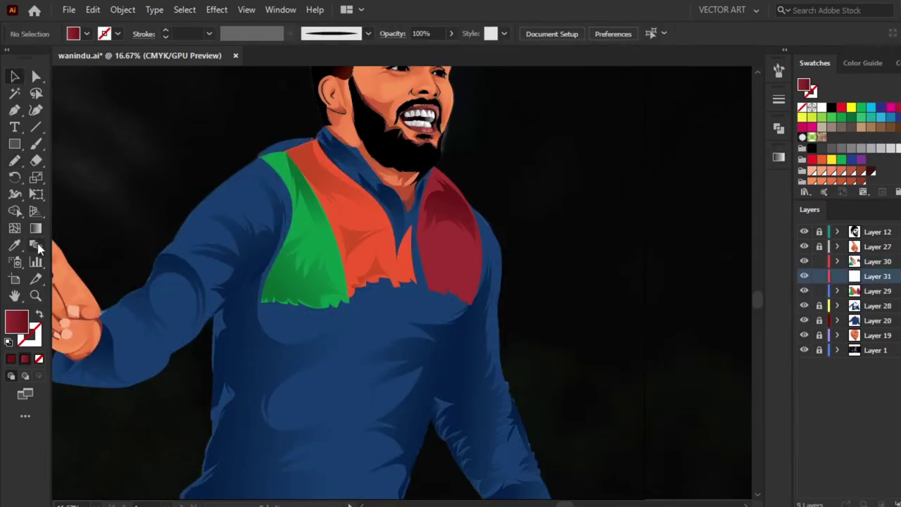
Run gradients across the orange and green shoulder panels.
key("i")
left_click(291, 261)
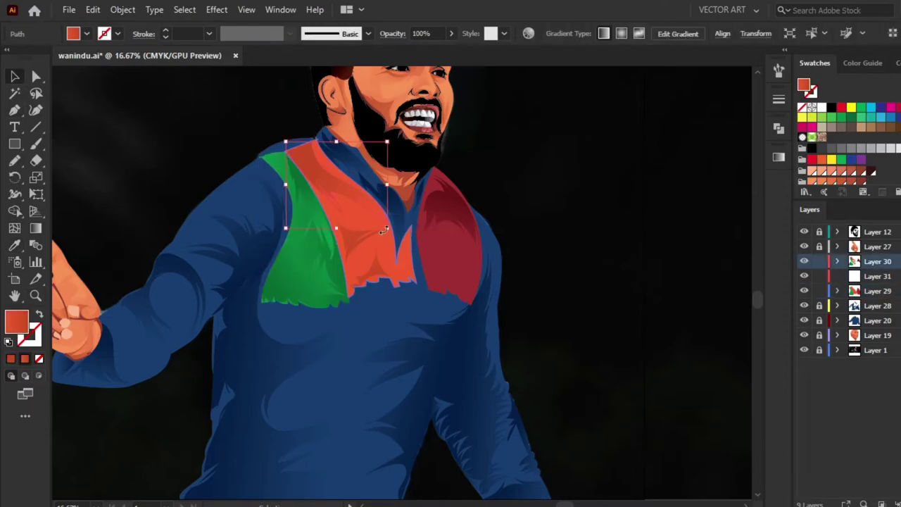
mouse_move(361, 179)
left_mouse_down()
mouse_move(310, 213)
mouse_move(275, 221)
left_mouse_up()
left_click(331, 312)
key("g")
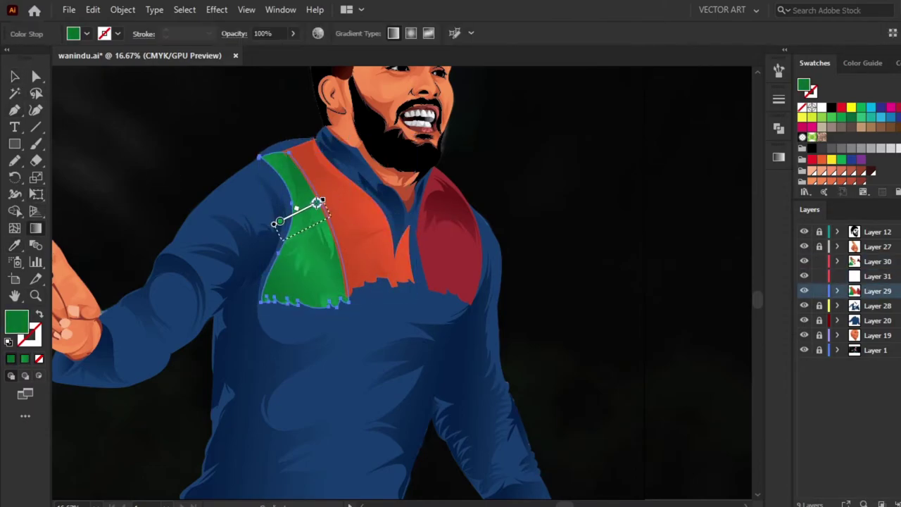
left_click(451, 232)
key("i")
left_click(449, 203)
key("ctrl+shift+a")
Lock the shoulder-panel layer, unlock the jersey shading layer and select all its shapes.
left_click_drag(873, 291, 874, 276)
left_click(819, 276)
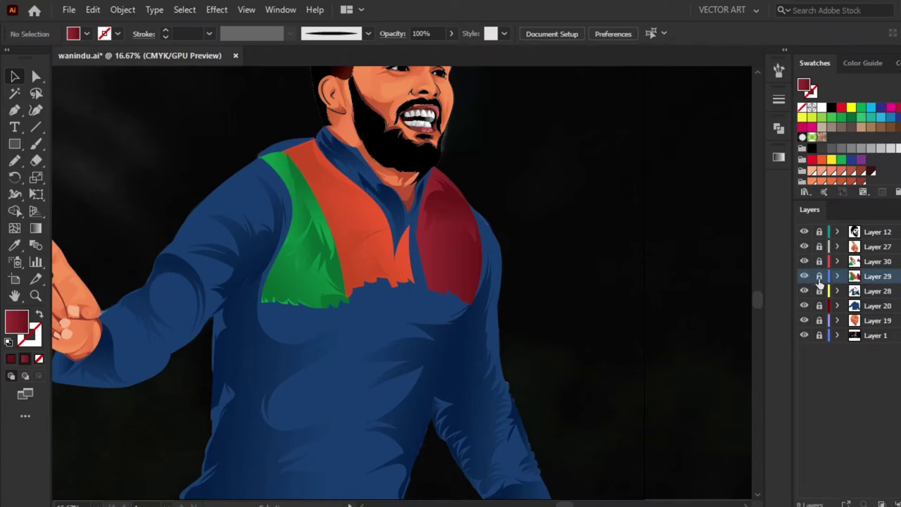
left_click(819, 306)
key("v")
key("ctrl+a")
key("g")
Change the shading gradient stops to dark navy and start a shadow below the hand.
double_click(735, 266)
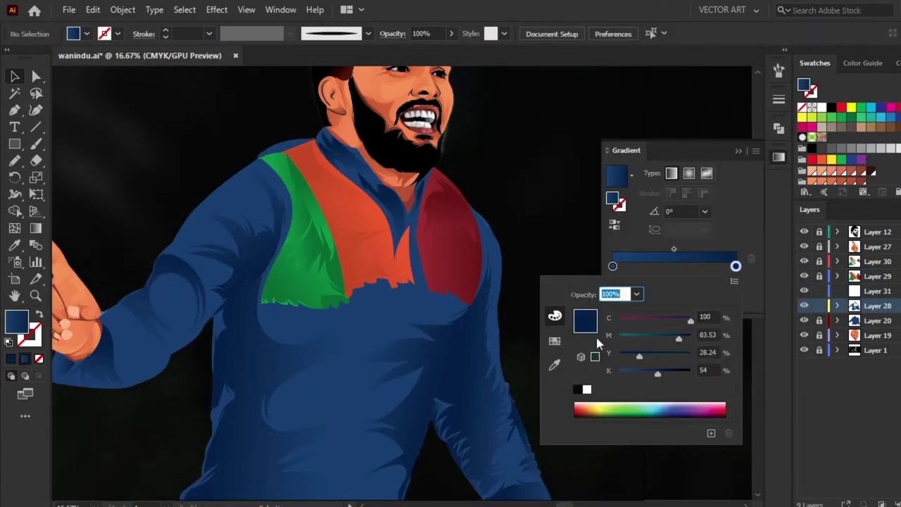
left_click_drag(735, 266, 722, 266)
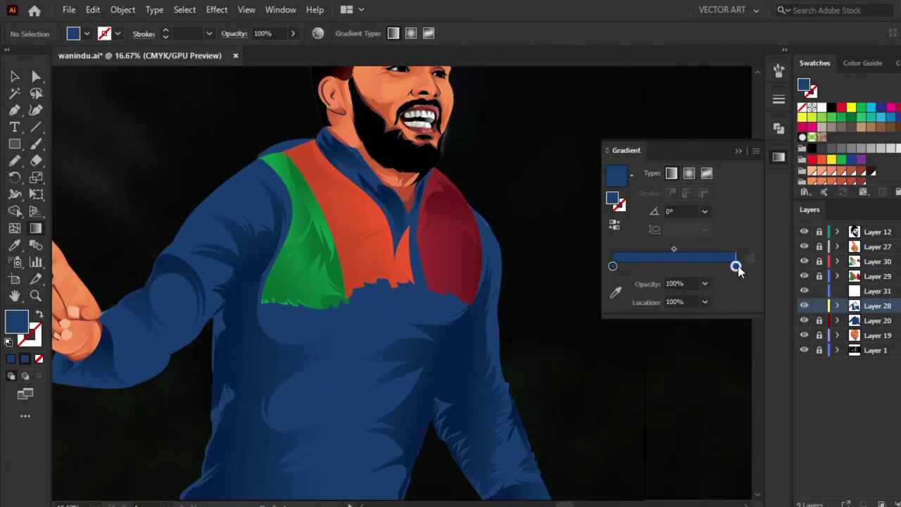
double_click(737, 266)
key("i")
double_click(613, 265)
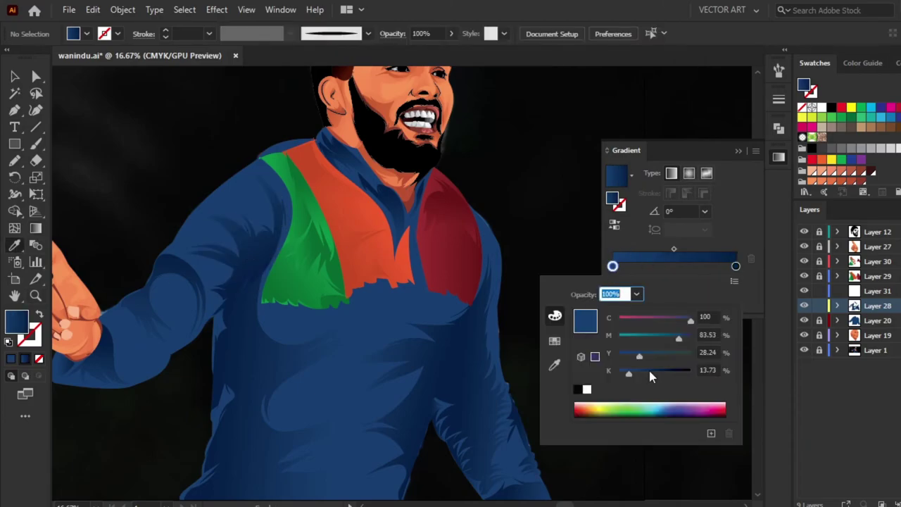
left_click(738, 152)
key("n")
left_click_drag(161, 339, 206, 338)
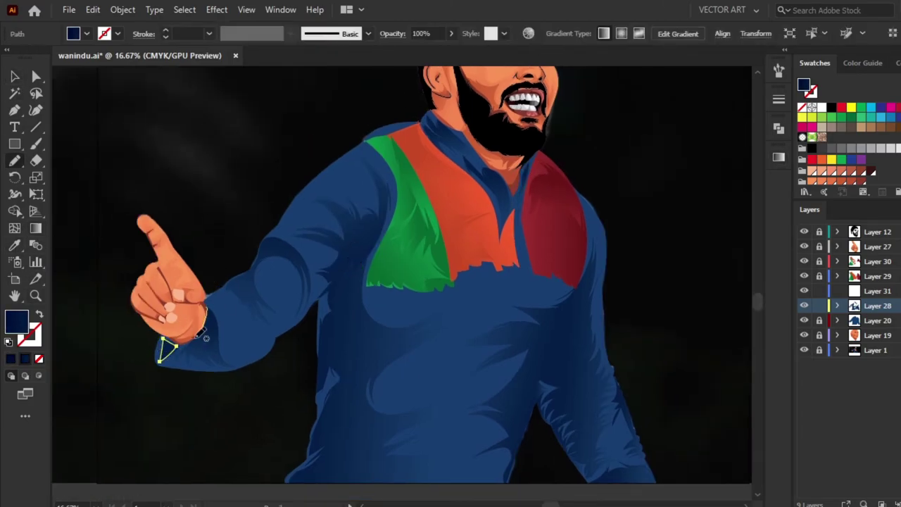
Draw navy fold shadows on the sleeve and near the arm crease.
scroll(234, 280, "up", 3)
mouse_move(125, 288)
left_mouse_down()
mouse_move(178, 259)
mouse_move(176, 289)
left_mouse_up()
left_click_drag(338, 275, 400, 217)
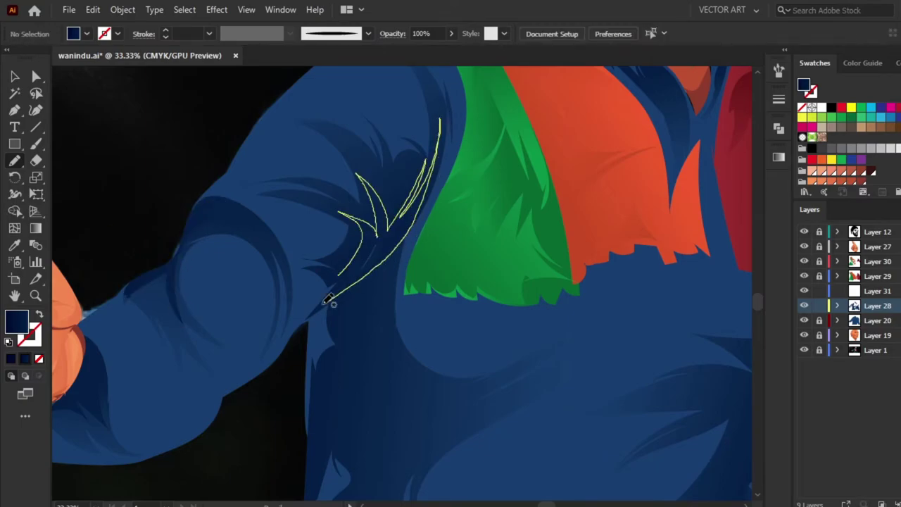
scroll(329, 299, "down", 5)
left_click_drag(288, 285, 423, 212)
left_click_drag(282, 209, 286, 219)
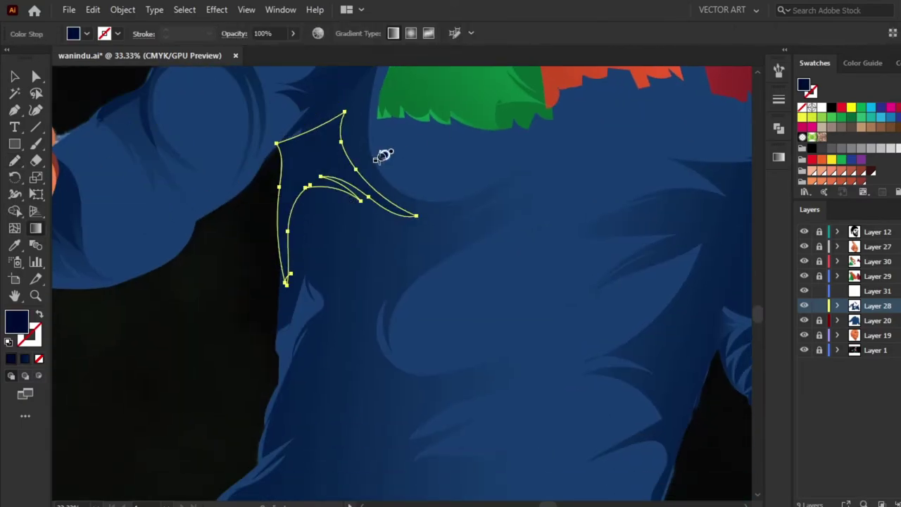
left_click(195, 382, "ctrl")
scroll(195, 382, "down", 5)
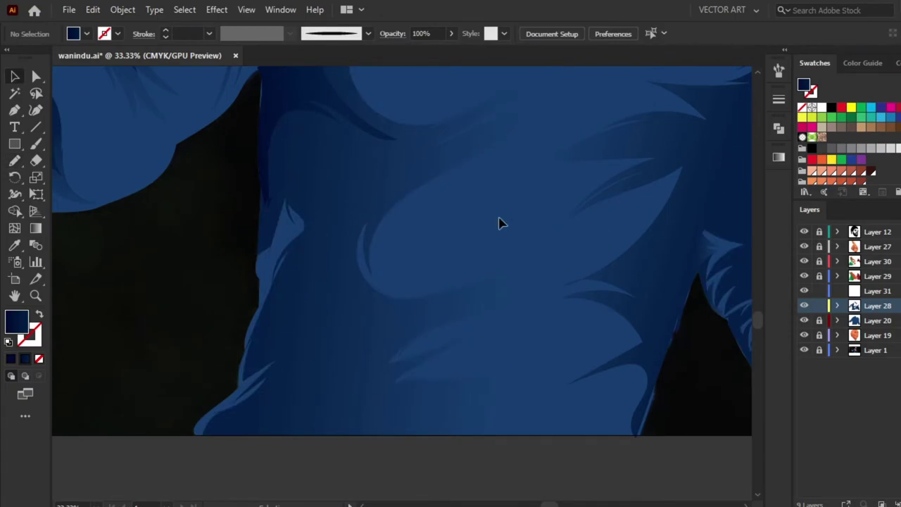
Add navy shadows along the torso's left side and near the left shoulder.
key("v")
left_click(281, 126)
left_click(151, 245)
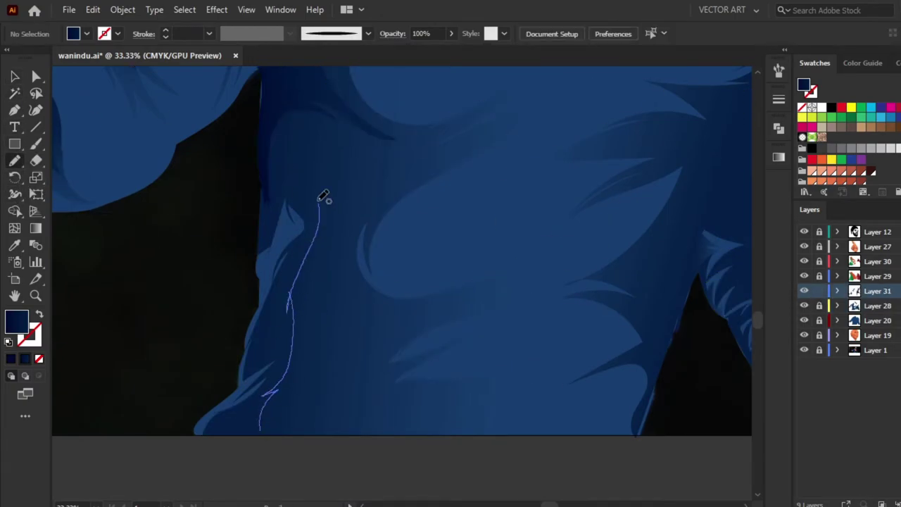
left_click_drag(200, 427, 197, 429)
left_click_drag(242, 267, 322, 269)
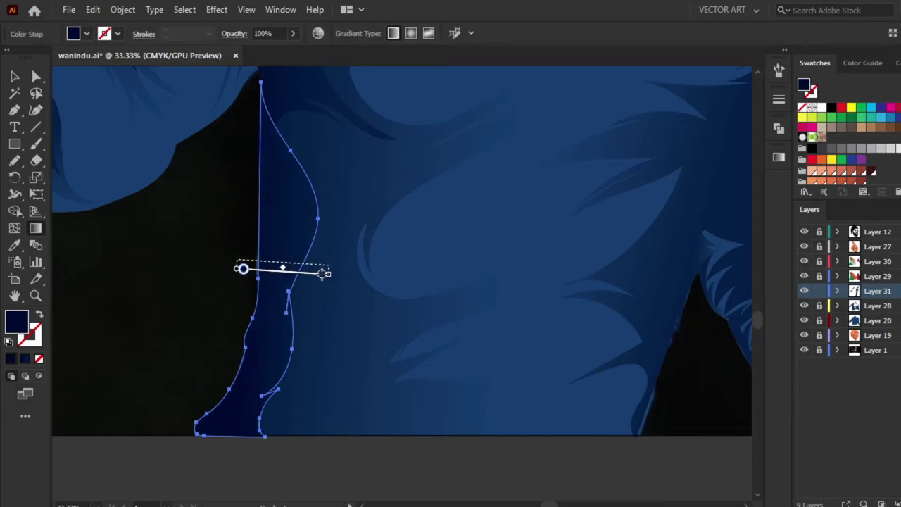
key("ctrl+minus")
key("v")
left_click(271, 185)
key("ctrl+shift+a")
key("n")
left_click_drag(215, 238, 238, 232)
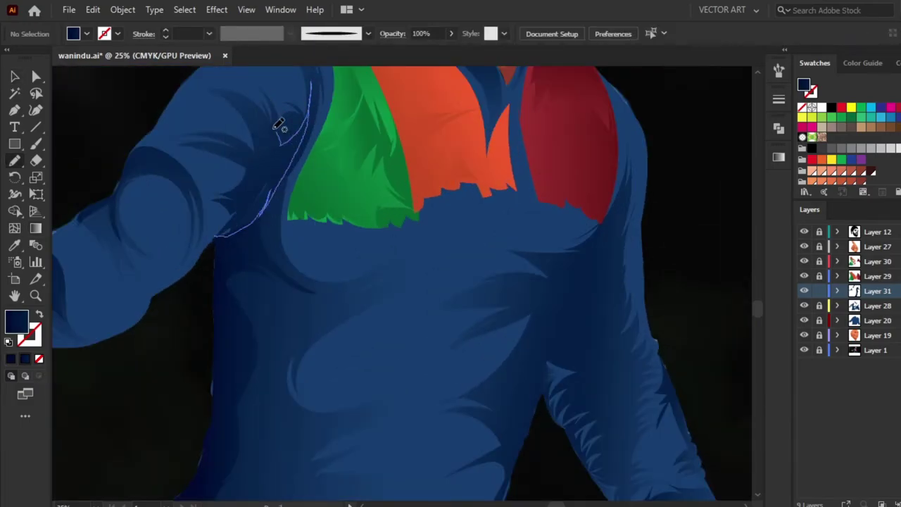
Draw navy fold shadows on the lower torso and right underarm.
left_click_drag(624, 226, 518, 123)
left_click_drag(312, 309, 416, 273)
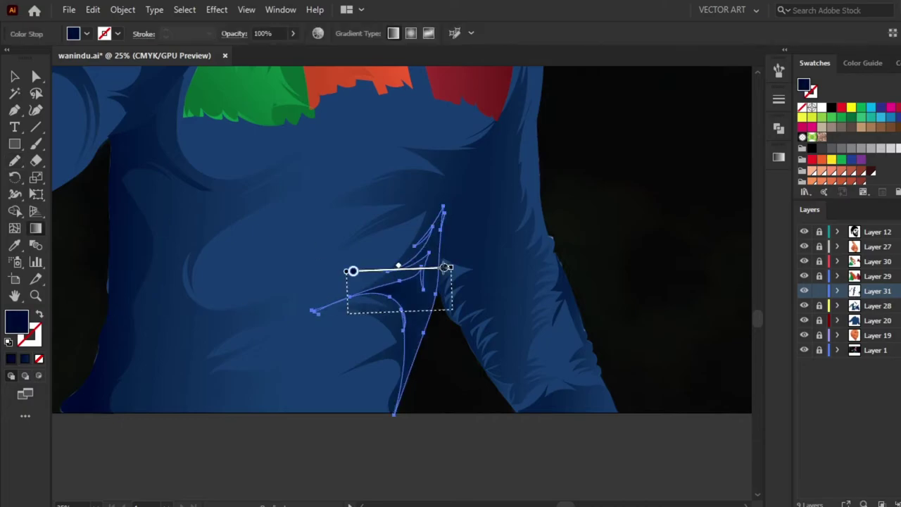
left_click_drag(398, 194, 502, 133)
left_click_drag(437, 177, 398, 194)
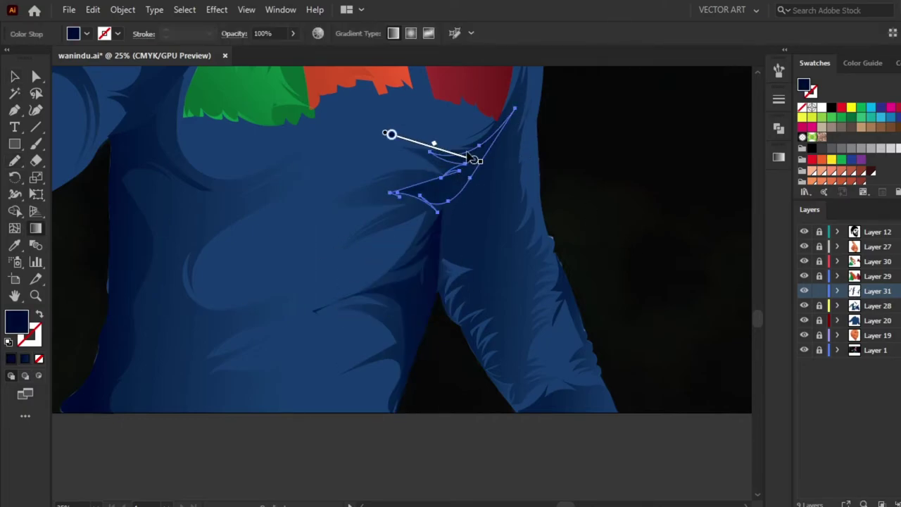
left_click(573, 268, "ctrl")
Add long navy shadows where the right arm meets the torso and along the arm.
key("ctrl+equal")
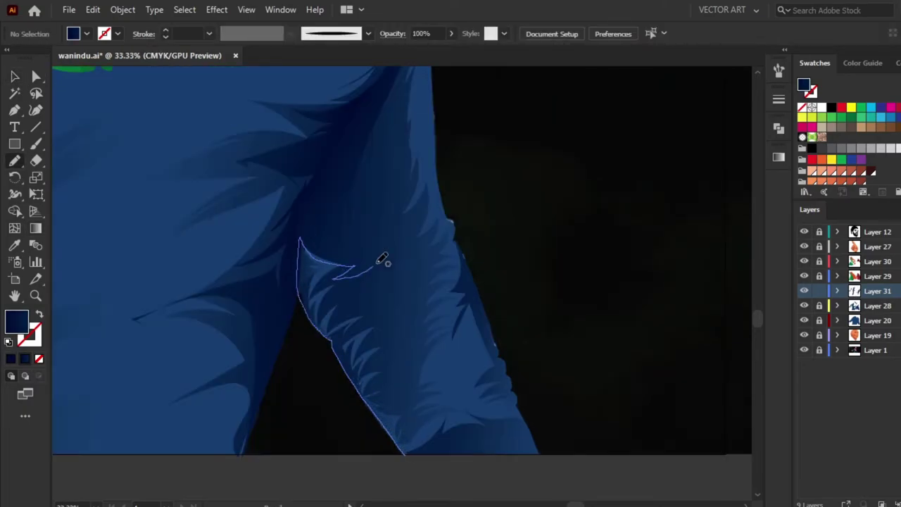
left_click_drag(408, 392, 405, 454)
left_click(317, 292, "ctrl")
left_click_drag(310, 313, 327, 224)
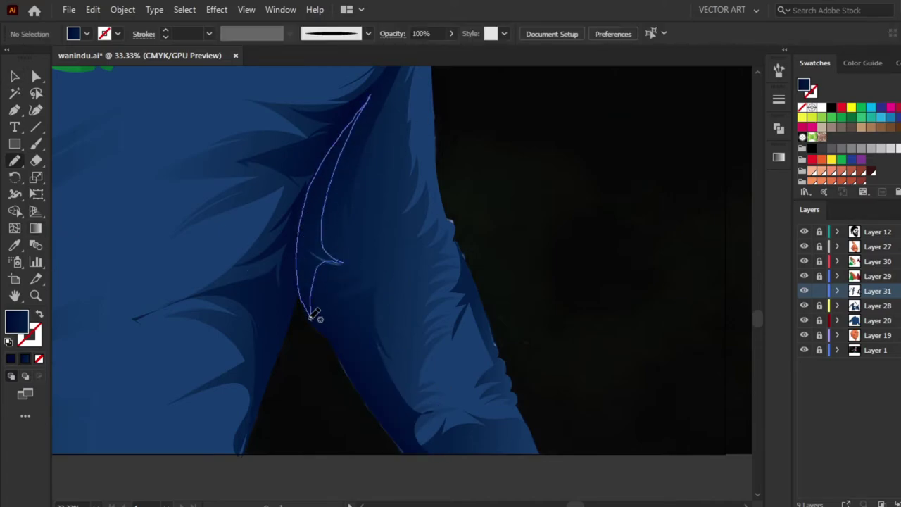
left_click_drag(315, 314, 310, 313)
left_click(594, 179, "ctrl")
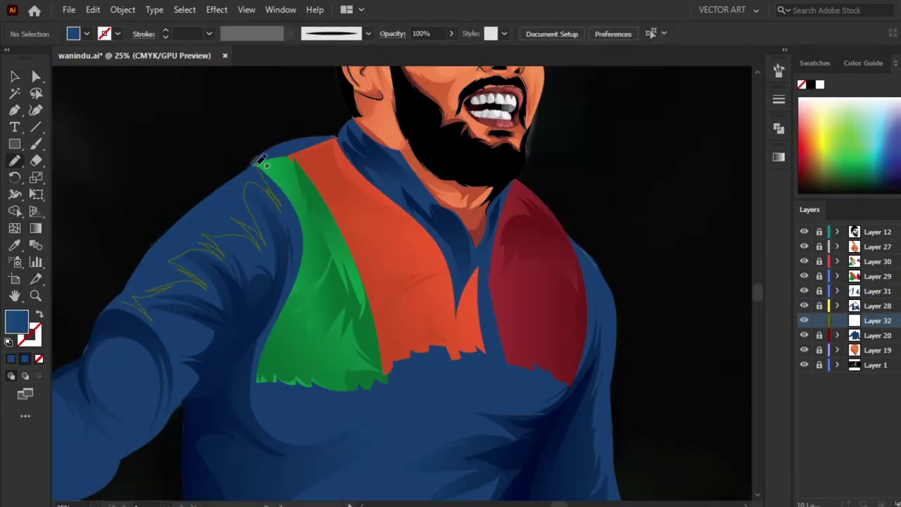
Draw lighter teal-blue gradient highlights on the left shoulder, upper arm and lower torso.
left_click(55, 76, "ctrl")
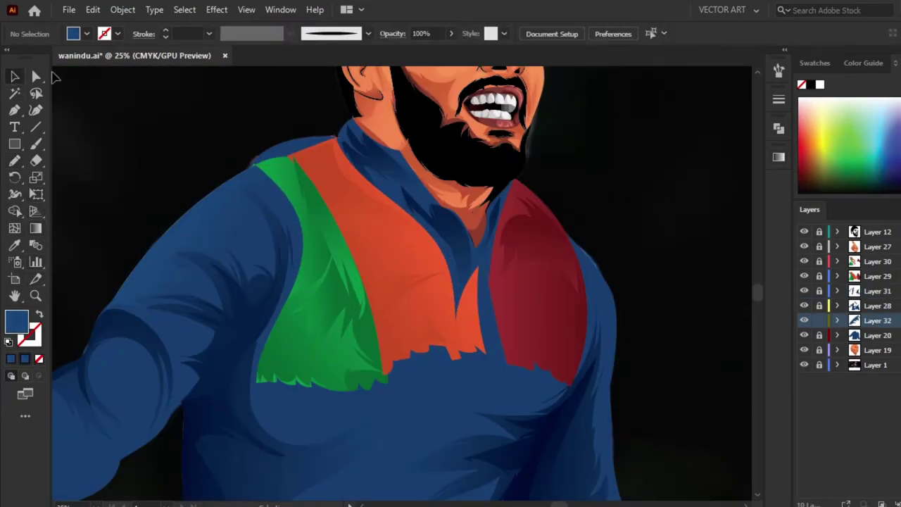
left_click_drag(101, 354, 95, 362)
left_click_drag(156, 324, 210, 327)
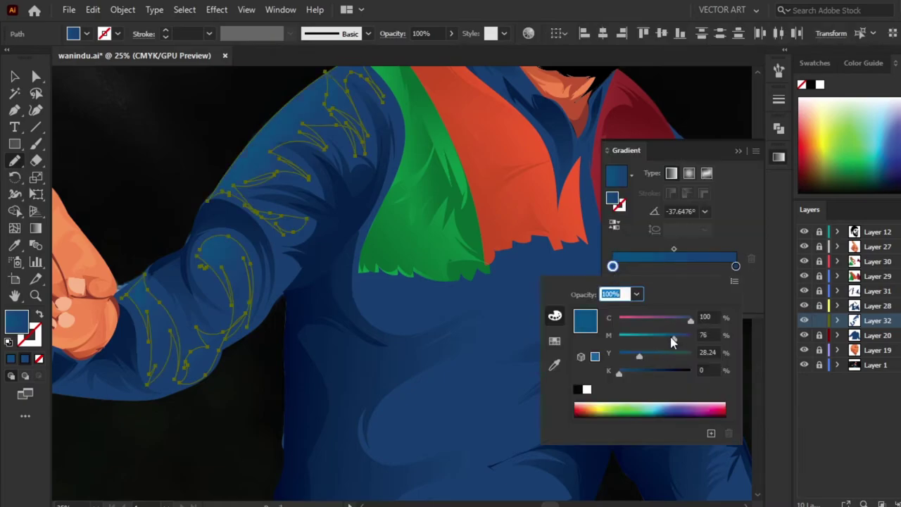
key("Escape")
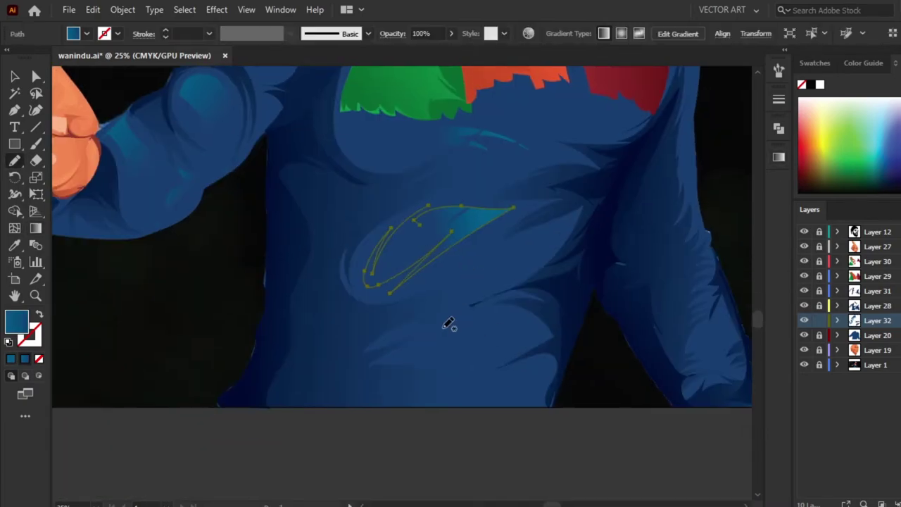
left_click_drag(448, 323, 534, 367)
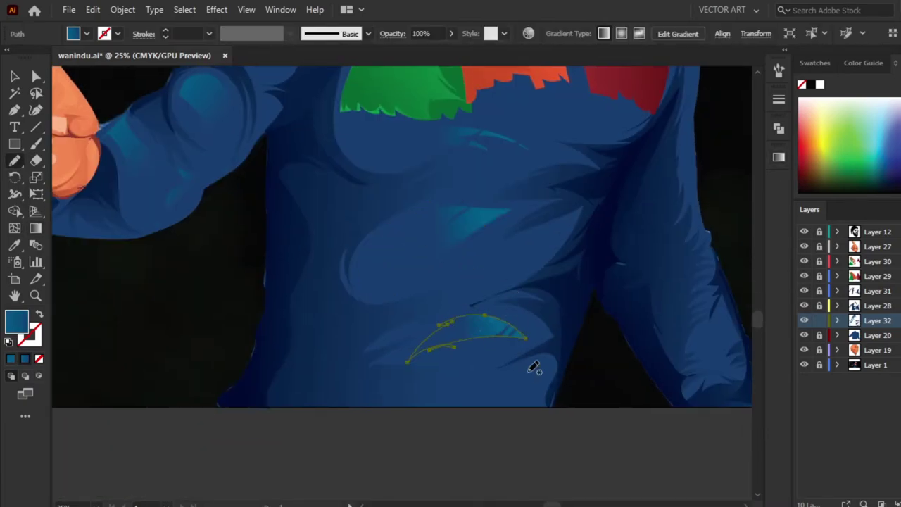
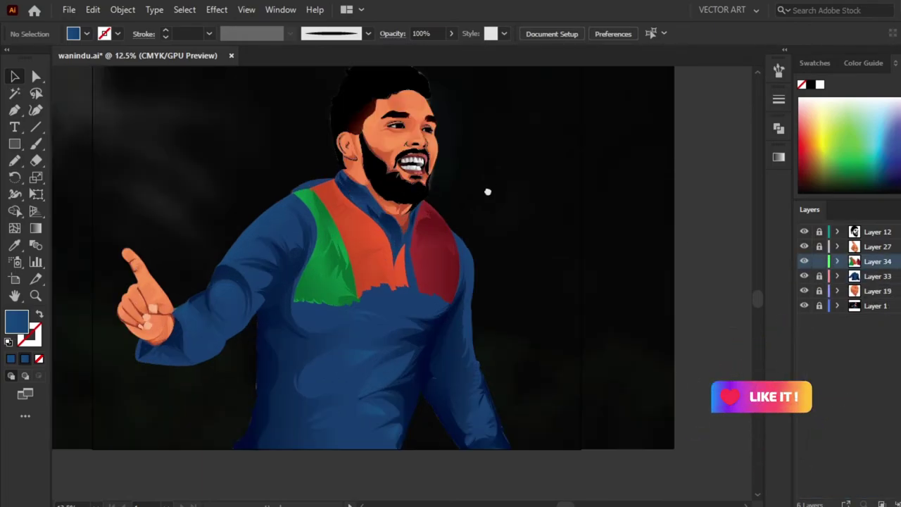
Hide Layers 33 and 34 and collapse Layer 34 so the photo's jersey lettering shows.
left_click(803, 306)
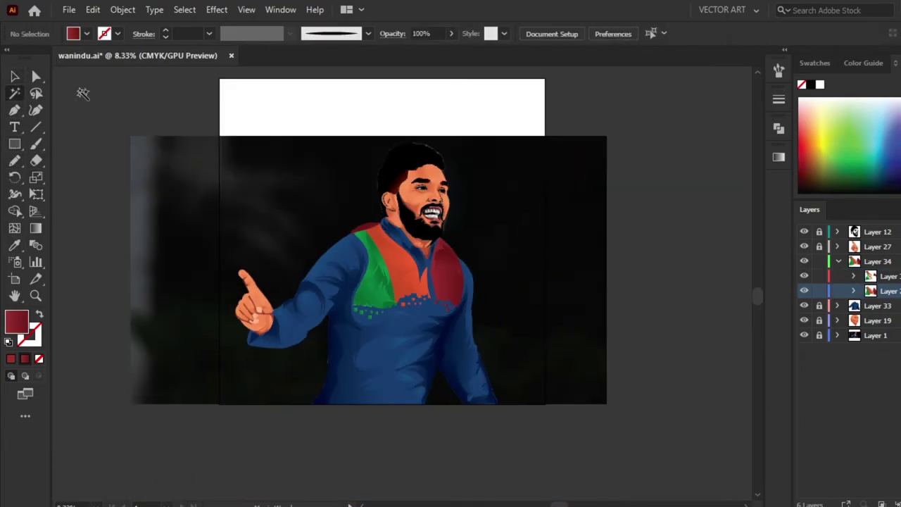
left_click(835, 260)
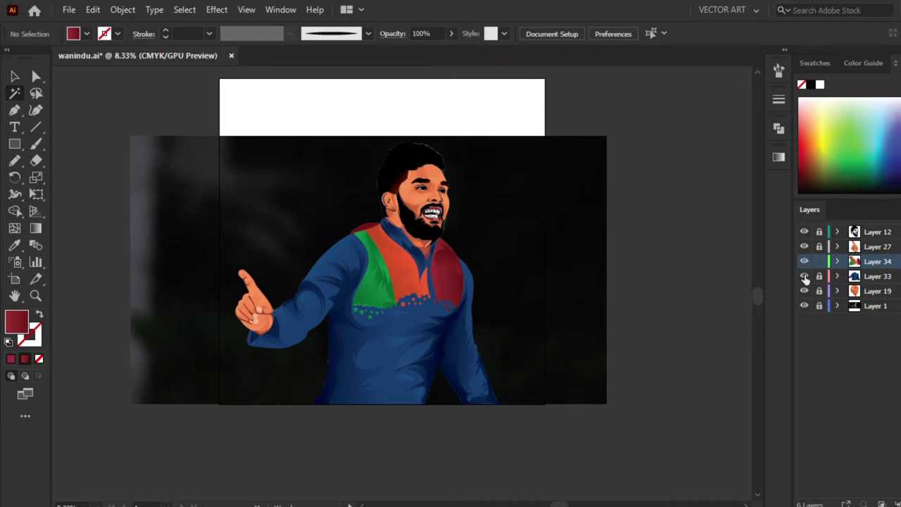
left_click(804, 276)
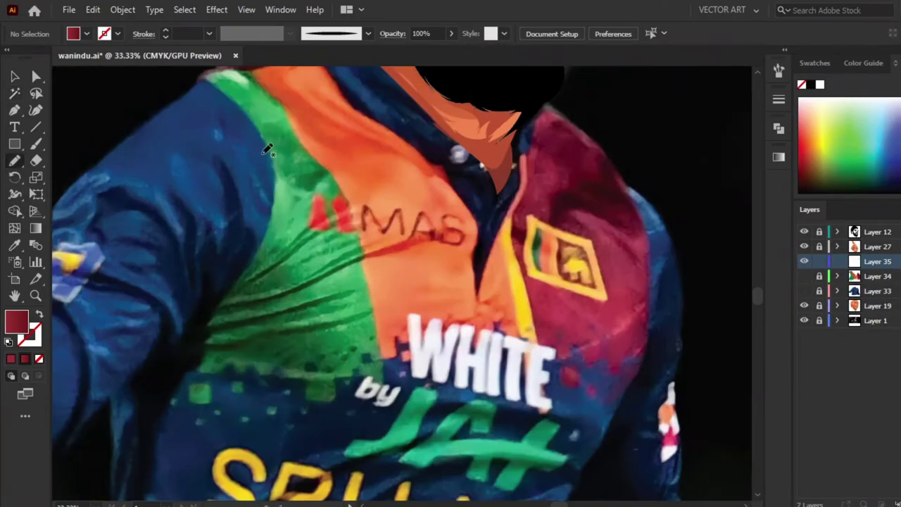
Sample white from the photo and pencil-trace the WHITE and by lettering.
key("i")
left_click(417, 310)
key("n")
left_click_drag(430, 363, 431, 355)
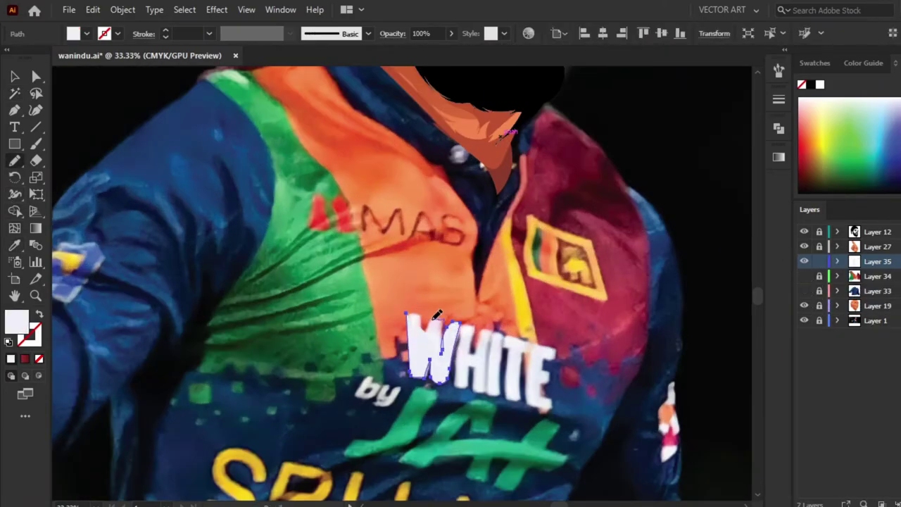
key("ctrl+shift+a")
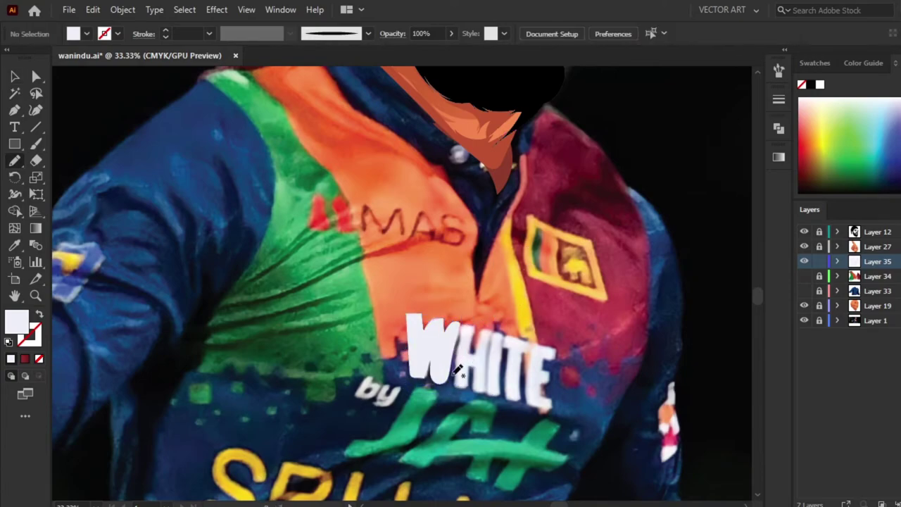
left_click_drag(496, 324, 548, 357)
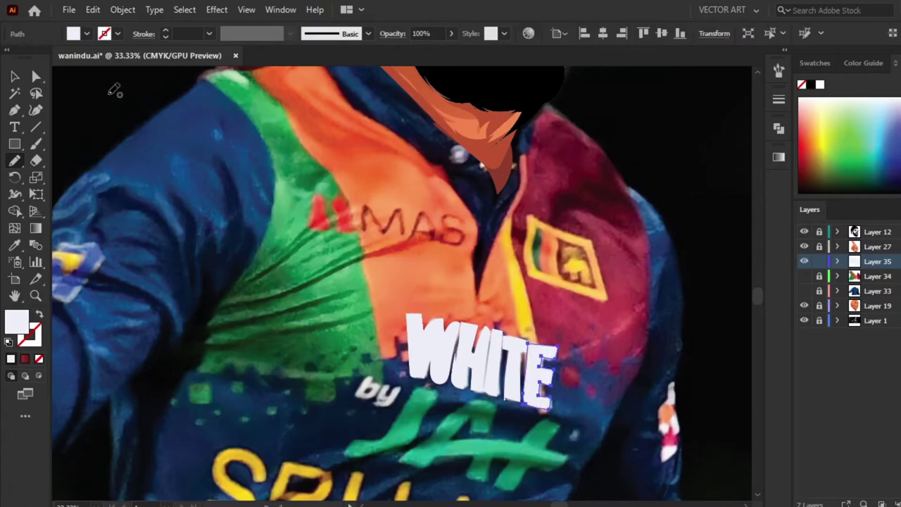
scroll(369, 167, "down", 4)
left_click_drag(396, 224, 396, 219)
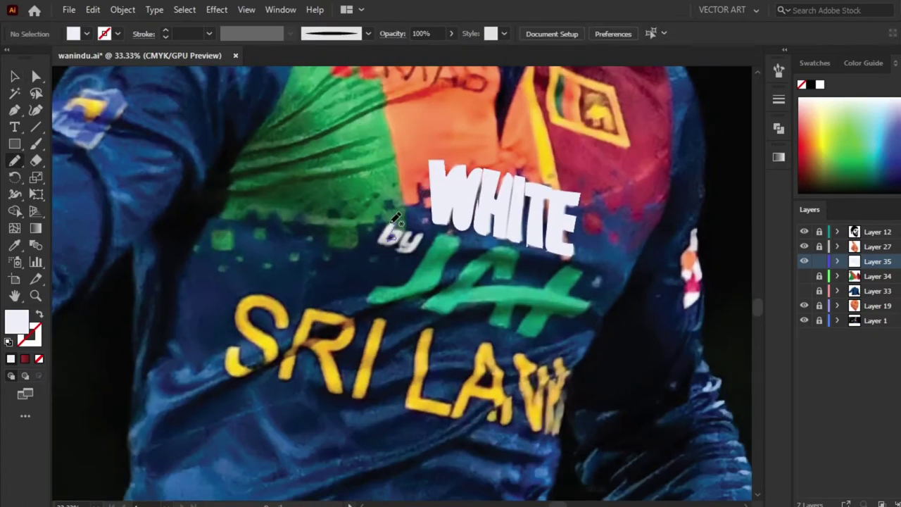
key("ctrl+1")
mouse_move(346, 162)
left_mouse_down()
mouse_move(362, 121)
mouse_move(357, 145)
left_mouse_up()
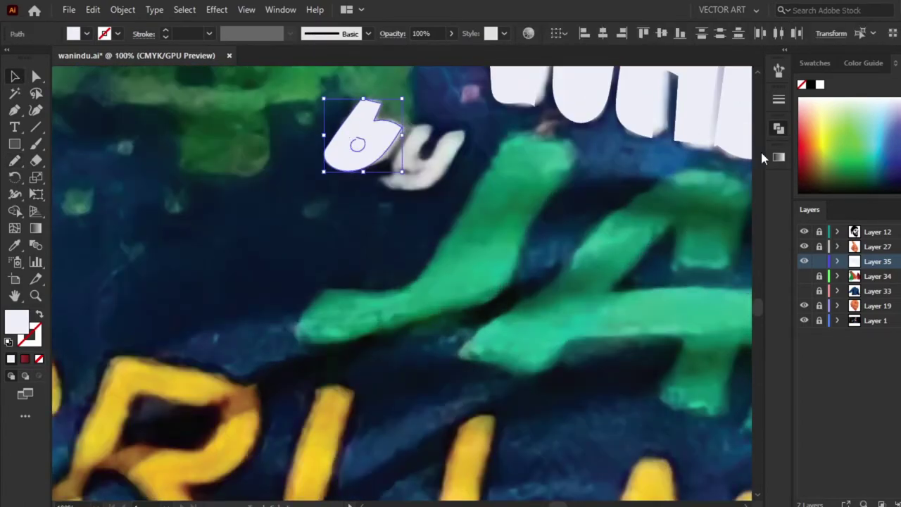
left_click_drag(455, 127, 457, 129)
key("ctrl+0")
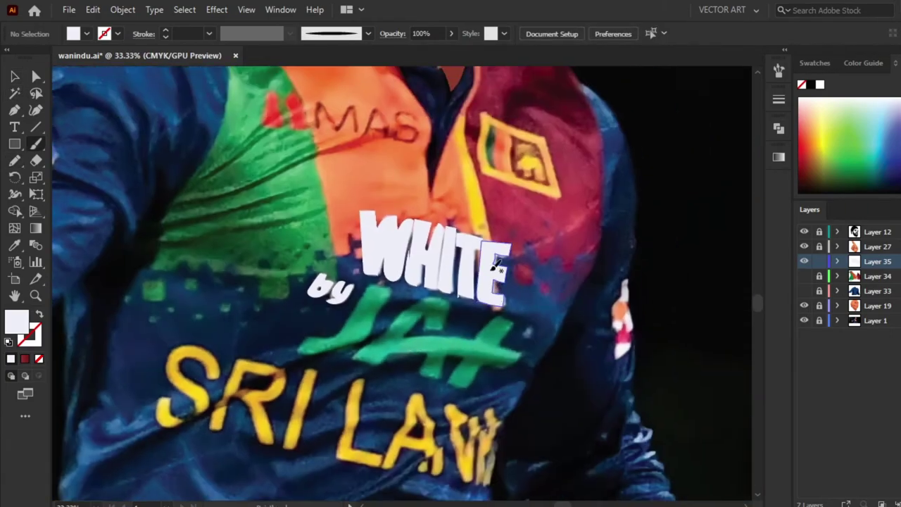
Trace the green sponsor logo letters beneath in green.
key("v")
key("ctrl+plus")
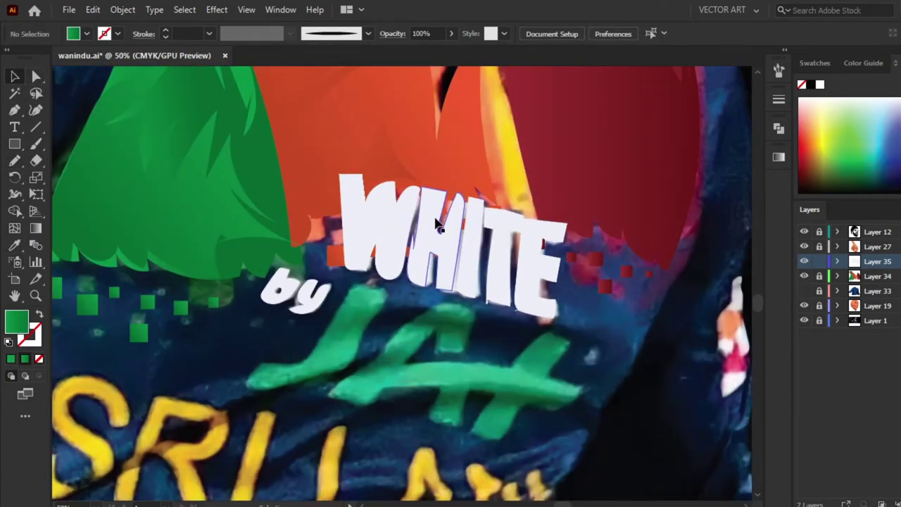
left_click_drag(281, 385, 285, 386)
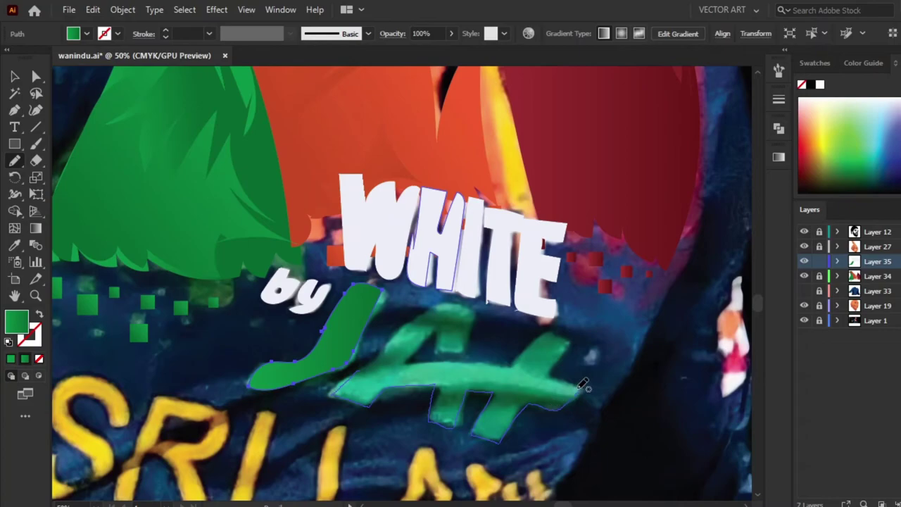
left_click_drag(436, 331, 438, 332)
key("ctrl+0")
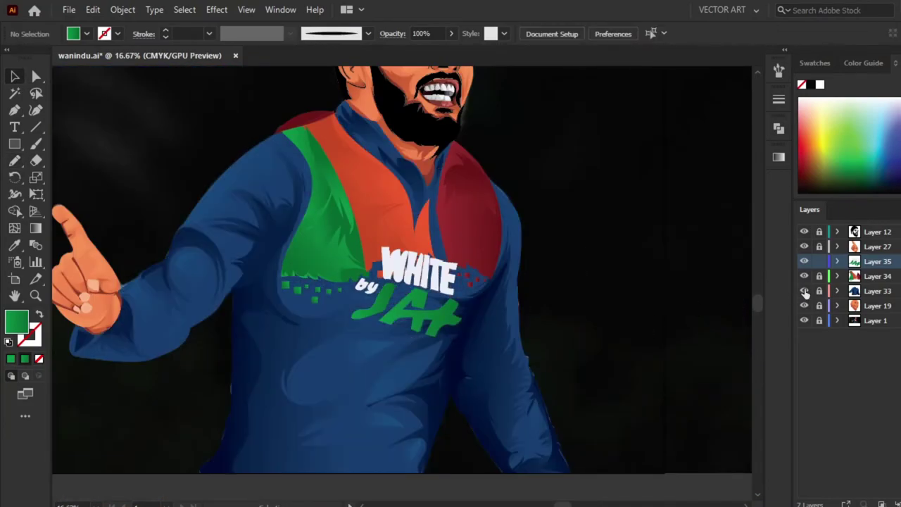
scroll(564, 285, "down", 3)
scroll(563, 285, "left", 3)
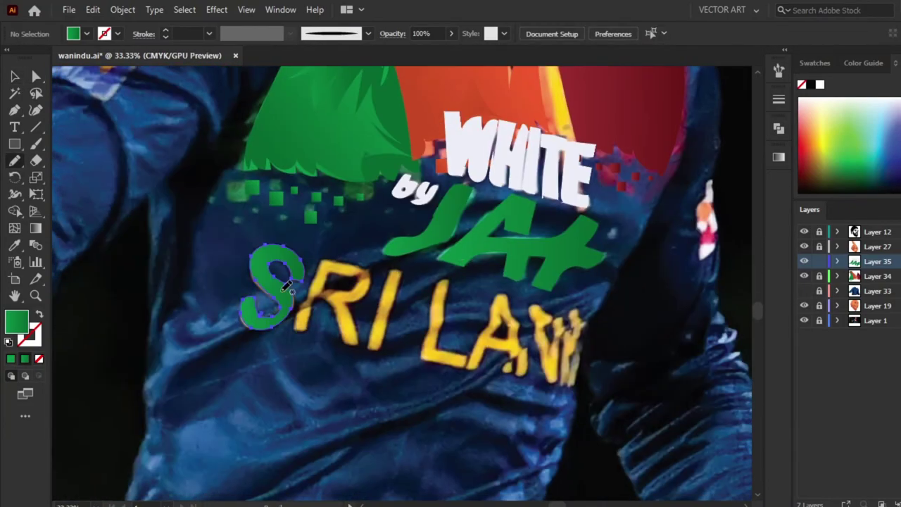
Trace the gold S, R, I, L and A letters, making the A a compound path.
mouse_move(307, 276)
left_mouse_down()
mouse_move(312, 326)
mouse_move(295, 326)
left_mouse_up()
key("v")
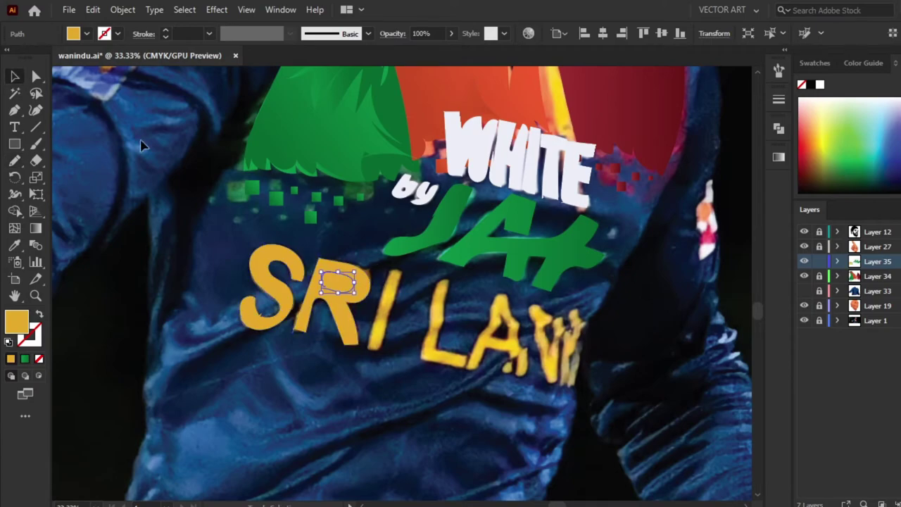
left_click_drag(405, 278, 391, 268)
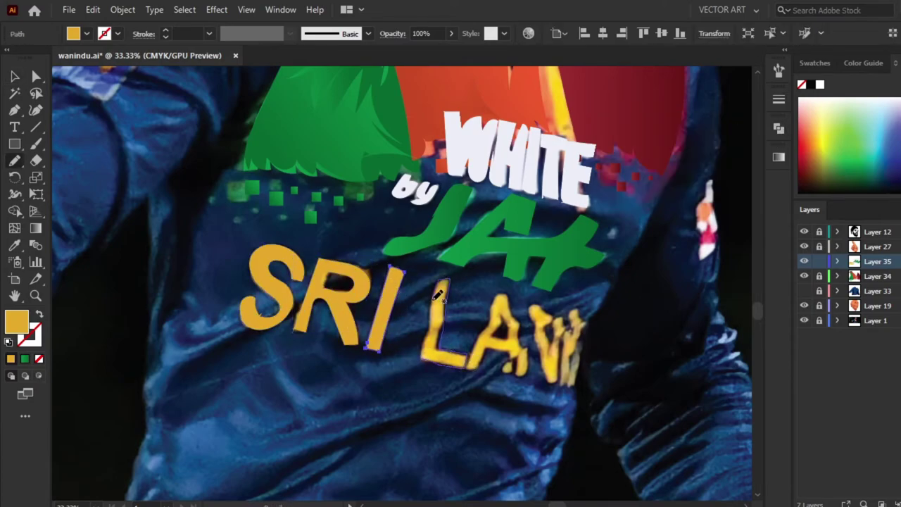
left_click_drag(438, 294, 442, 281)
left_click_drag(508, 345, 505, 352)
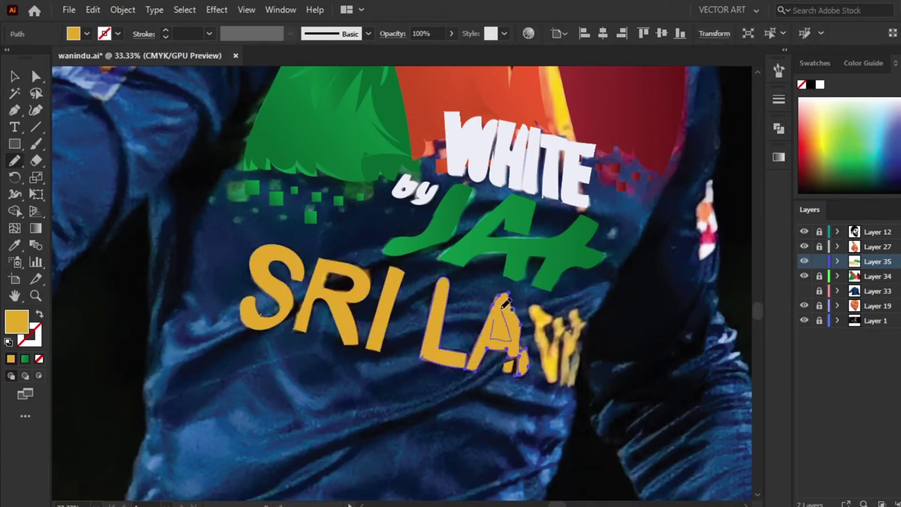
key("ctrl+8")
key("v")
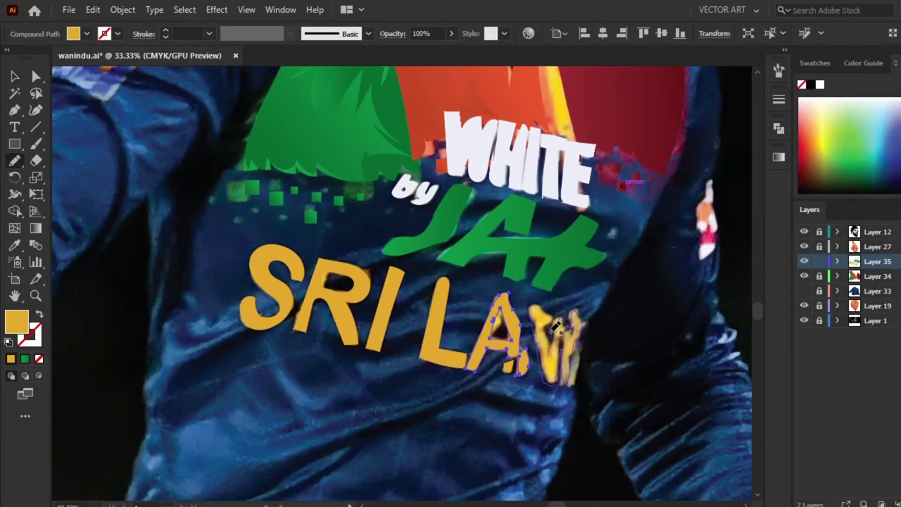
Trace the N after the A, then deselect and zoom out to 12.5%.
left_click_drag(529, 306, 576, 356)
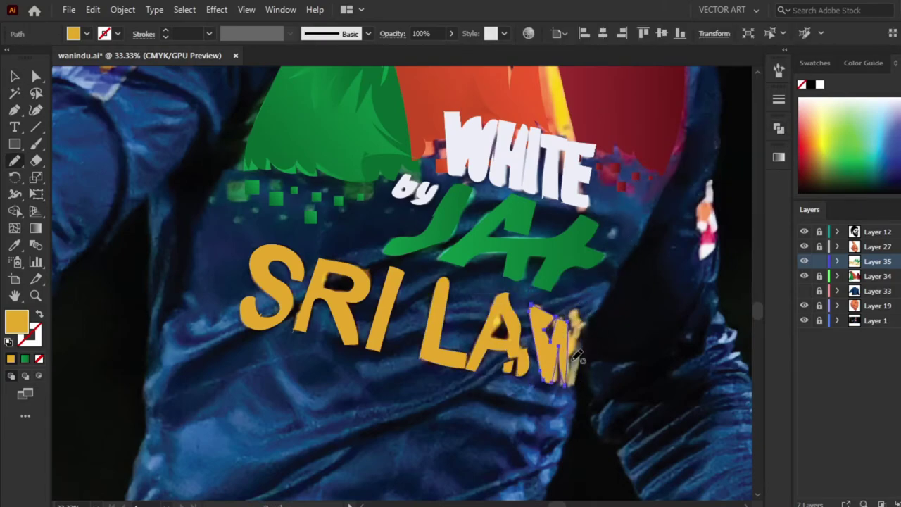
key("v")
key("ctrl+shift+a")
key("ctrl+minus")
key("ctrl+minus")
key("ctrl+minus")
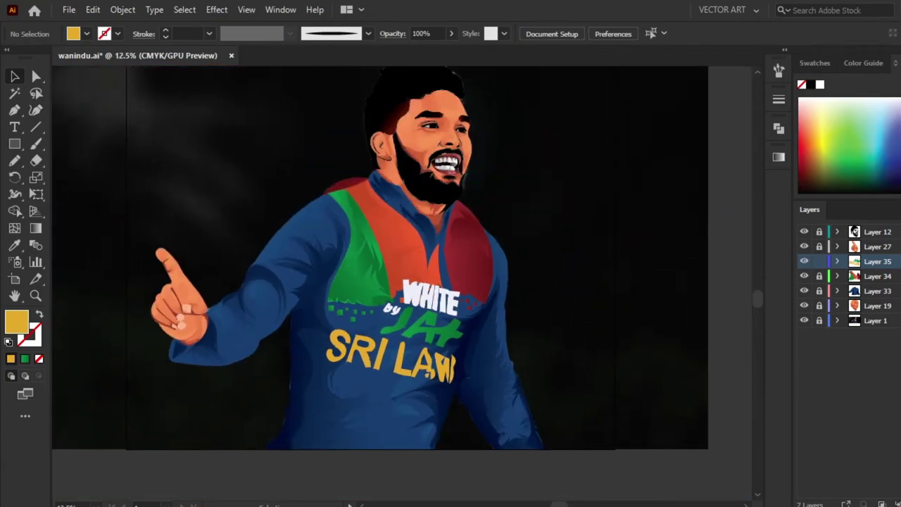
left_click_drag(584, 243, 612, 285)
Unlock Layer 35 and pencil-patch gaps in the WHITE and by lettering.
key("ctrl+plus")
key("n")
left_click(815, 63)
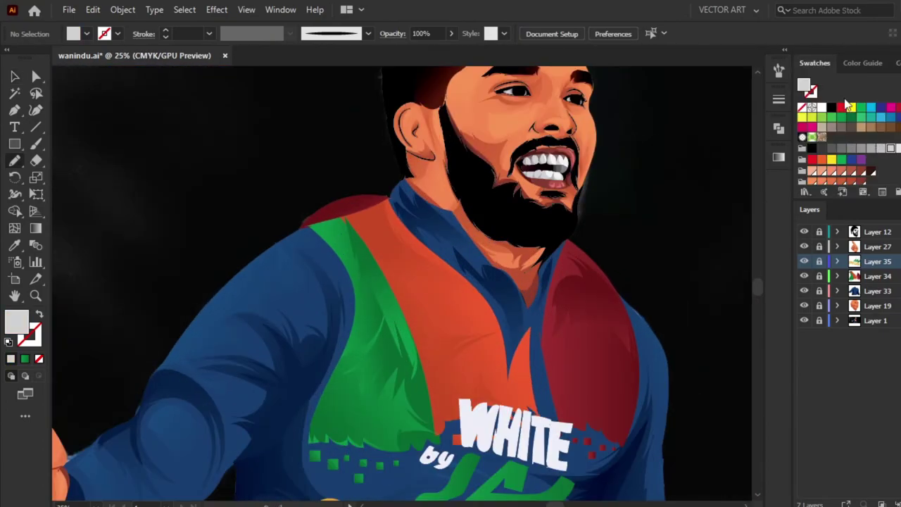
key("ctrl+plus")
left_click(820, 276)
left_click_drag(383, 304, 416, 335)
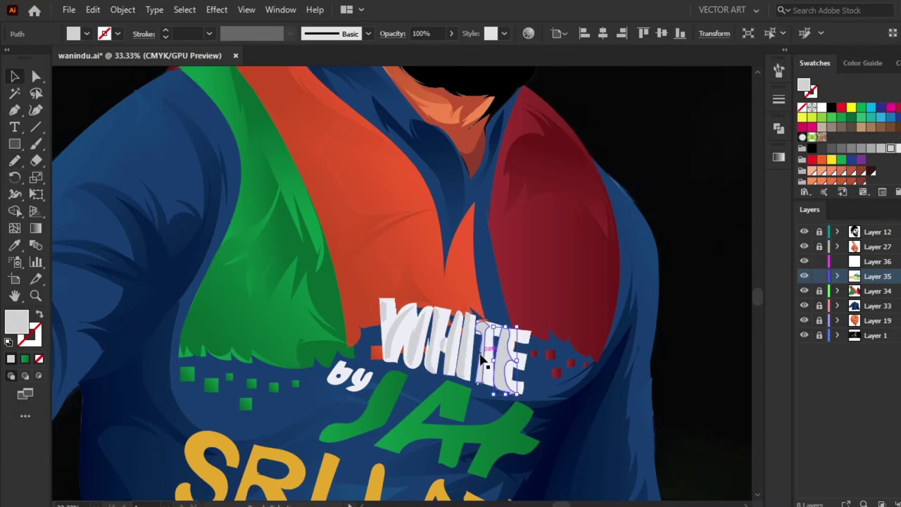
left_click_drag(482, 359, 493, 355)
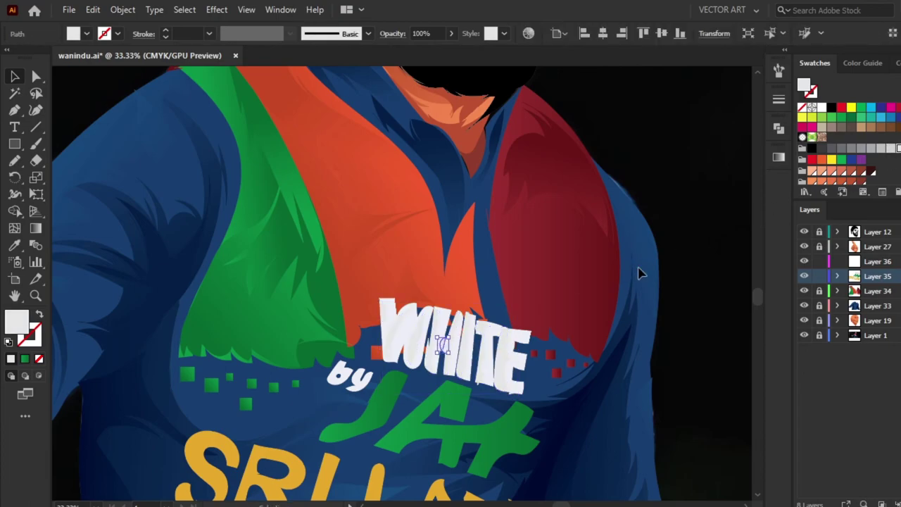
key("n")
left_click_drag(333, 365, 351, 382)
key("v")
left_click(680, 315)
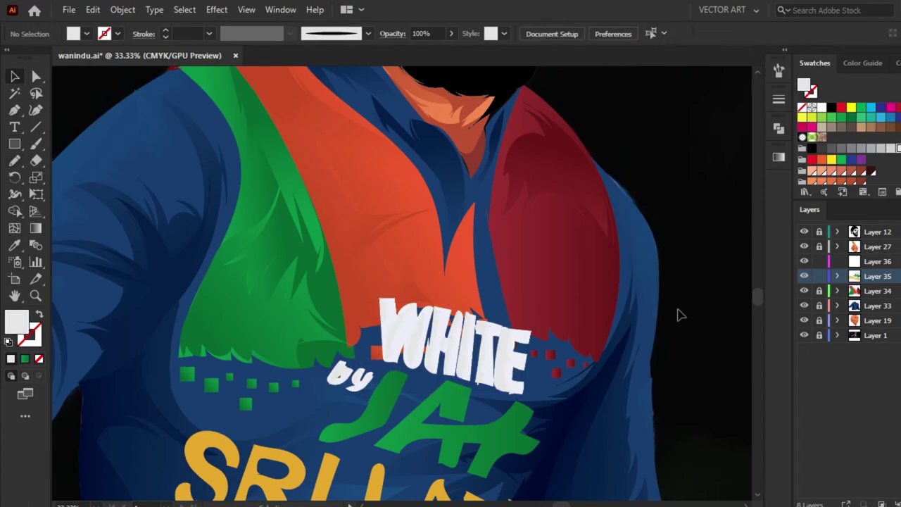
scroll(52, 212, "down", 3)
Patch the top and lower left of the S with a gold fill.
key("n")
left_click_drag(224, 363, 253, 347)
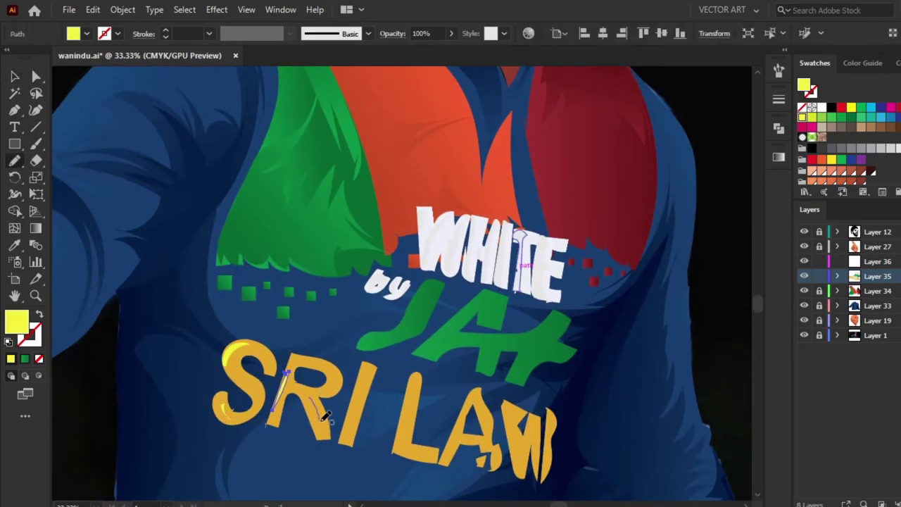
key("i")
left_click(227, 352)
double_click(17, 321)
left_click(627, 175)
key("n")
left_click_drag(225, 419, 257, 387)
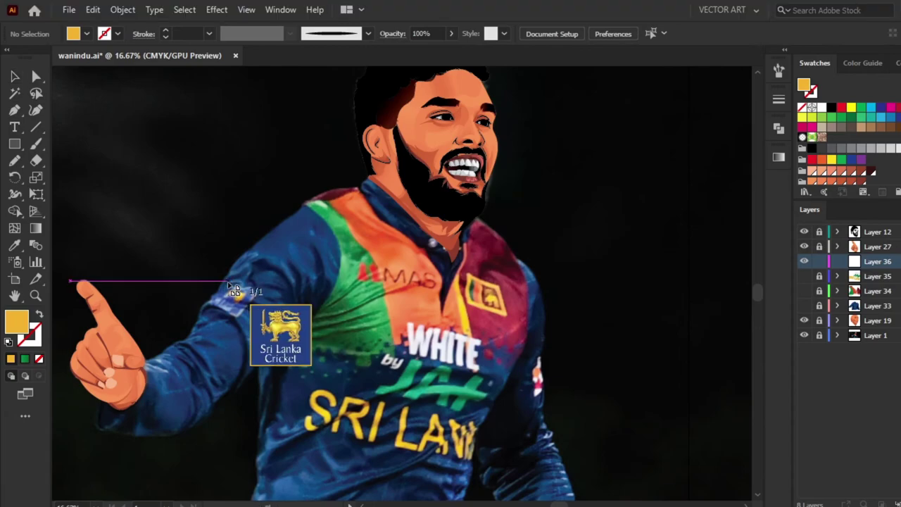
Shrink and rotate the Sri Lanka Cricket badge onto the sleeve.
mouse_move(314, 368)
left_mouse_down()
mouse_move(282, 310)
mouse_move(299, 289)
left_mouse_up()
left_click_drag(250, 319, 257, 313)
left_click(216, 9)
mouse_move(234, 191)
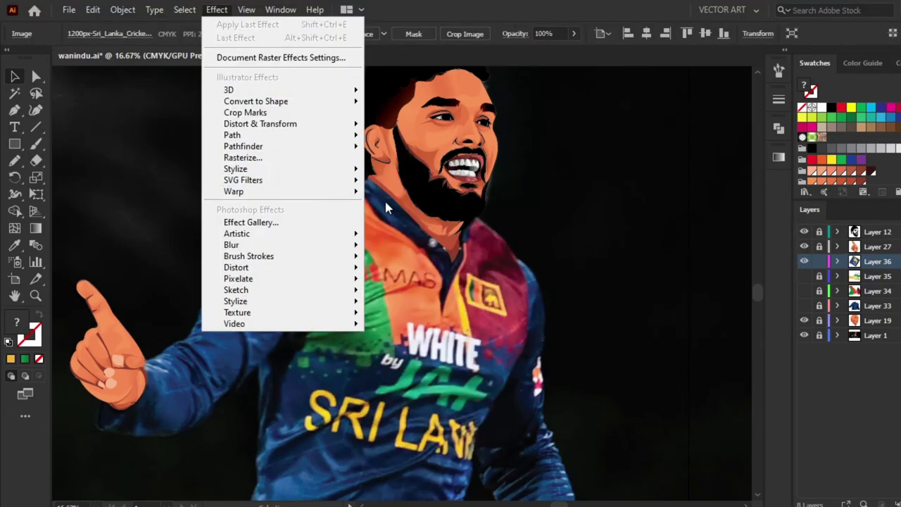
Give the sleeve badge a horizontal Flag warp with reduced distortion and vertical value 10.
left_click(372, 305)
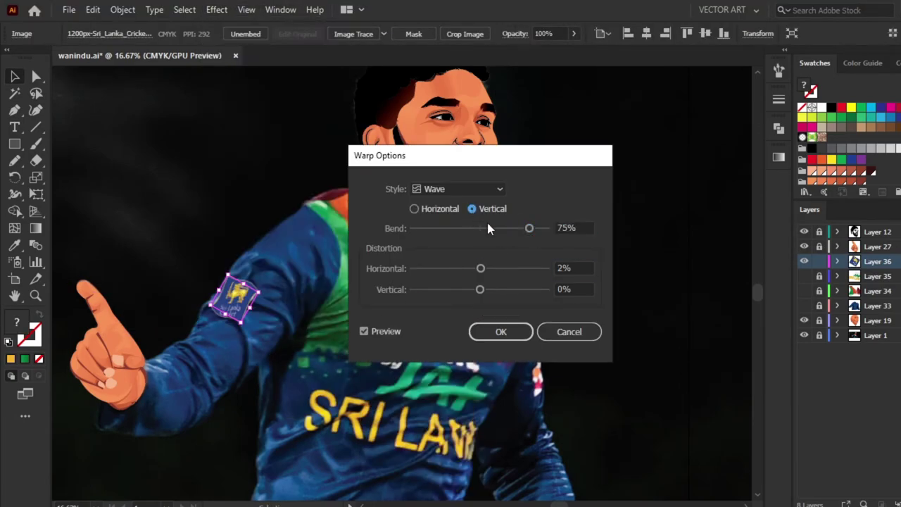
key("Return")
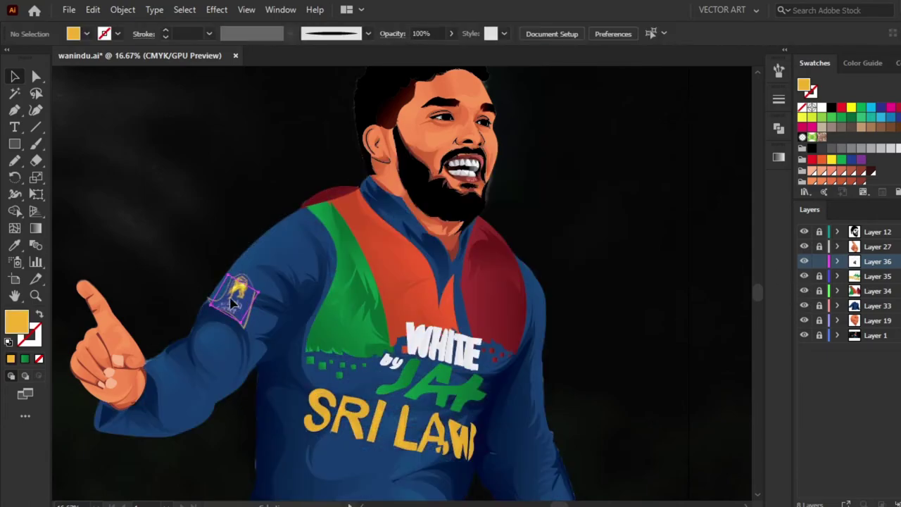
left_click(216, 9)
left_click(414, 308)
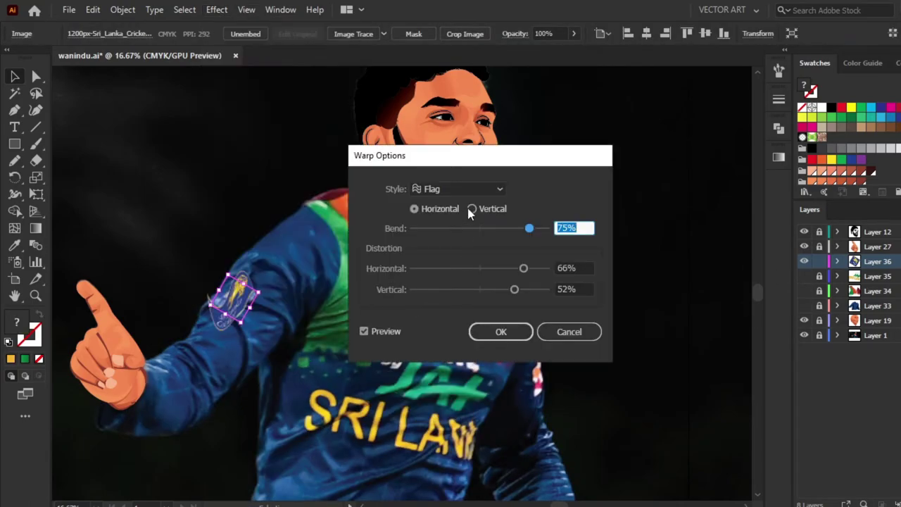
left_click(414, 208)
left_click_drag(523, 268, 488, 268)
key("Tab")
type("10")
key("Return")
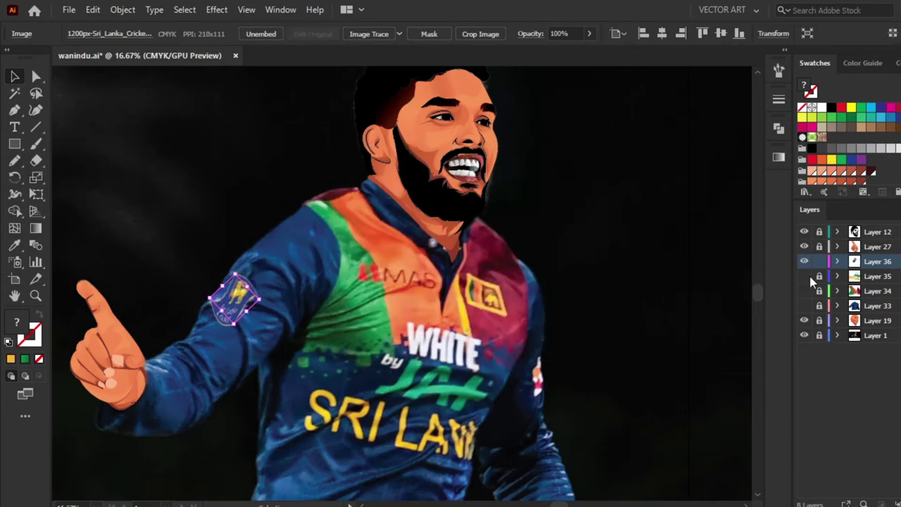
Unlock Layer 33 and start placing the Sri Lanka flag image.
left_click(819, 305)
key("n")
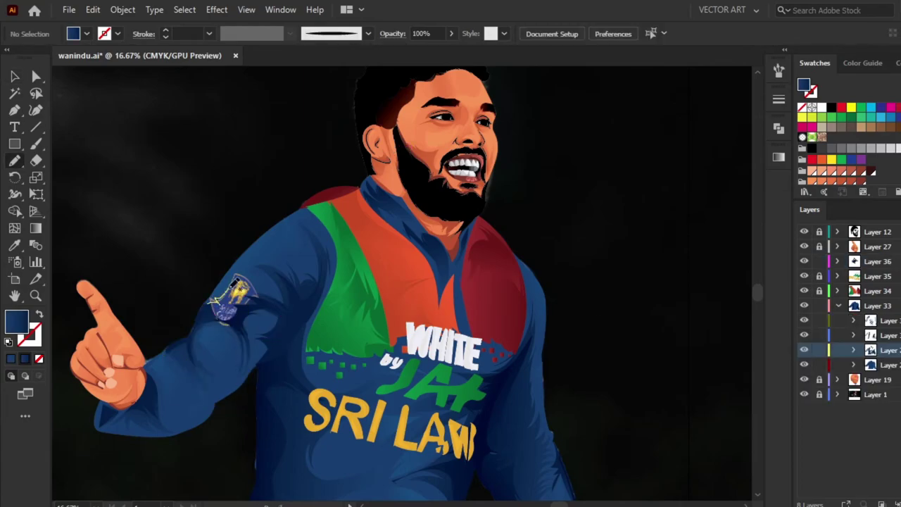
key("n")
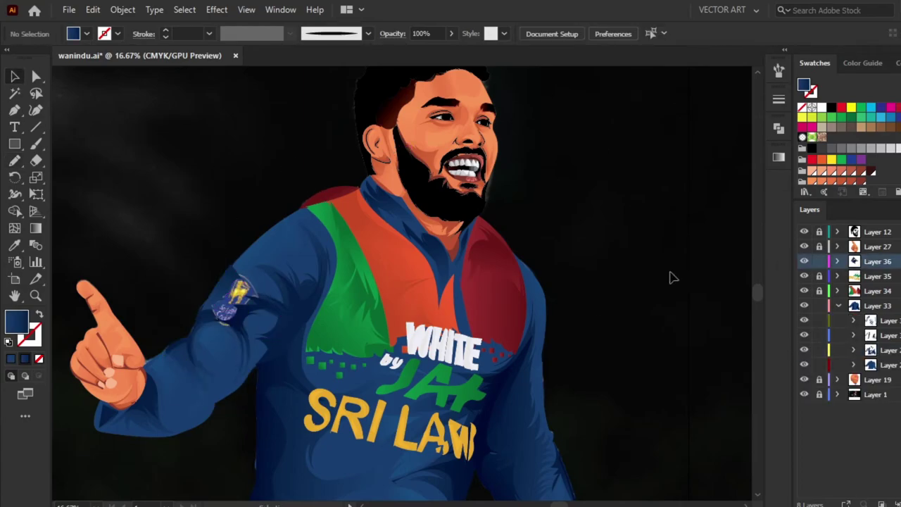
key("ctrl+shift+p")
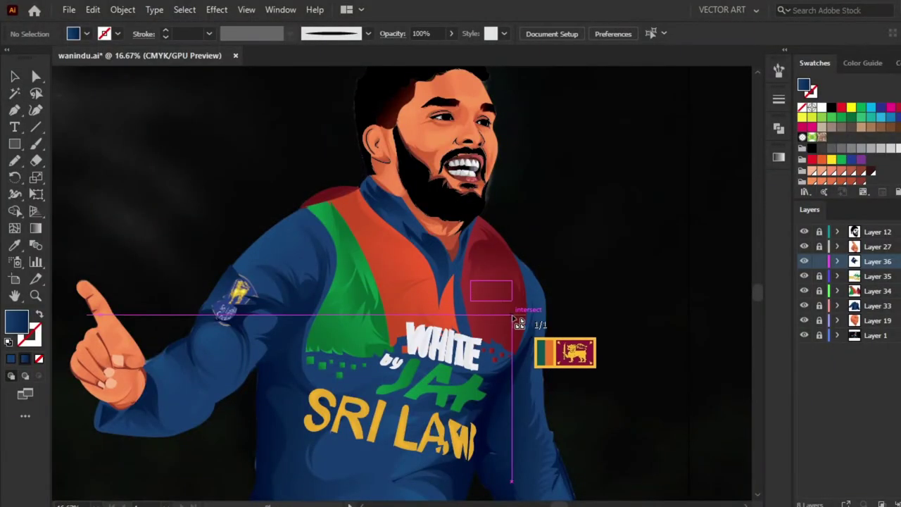
Position the Sri Lanka flag on the chest and bend it with a negative Flag warp.
left_click_drag(563, 352, 493, 291)
left_click(246, 10)
left_click(395, 302)
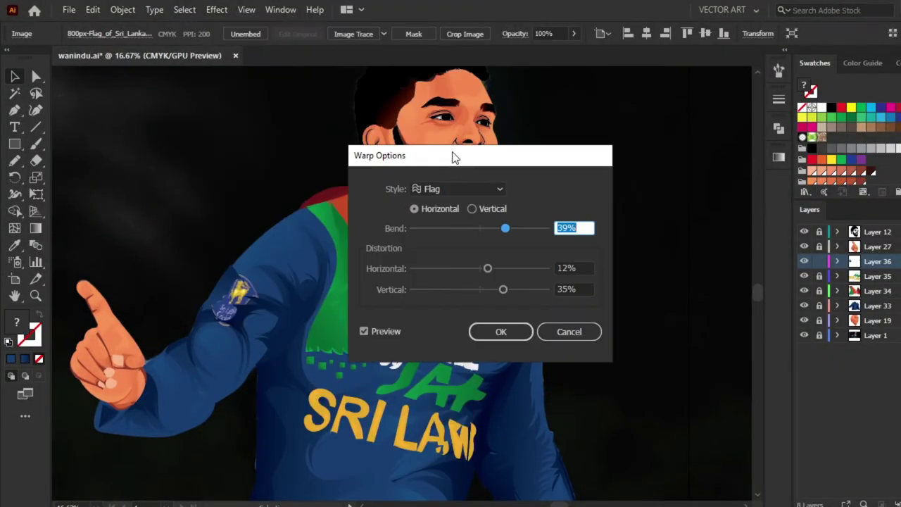
left_click_drag(452, 155, 243, 167)
left_click(266, 220)
left_click_drag(281, 280, 293, 280)
left_click_drag(284, 301, 275, 301)
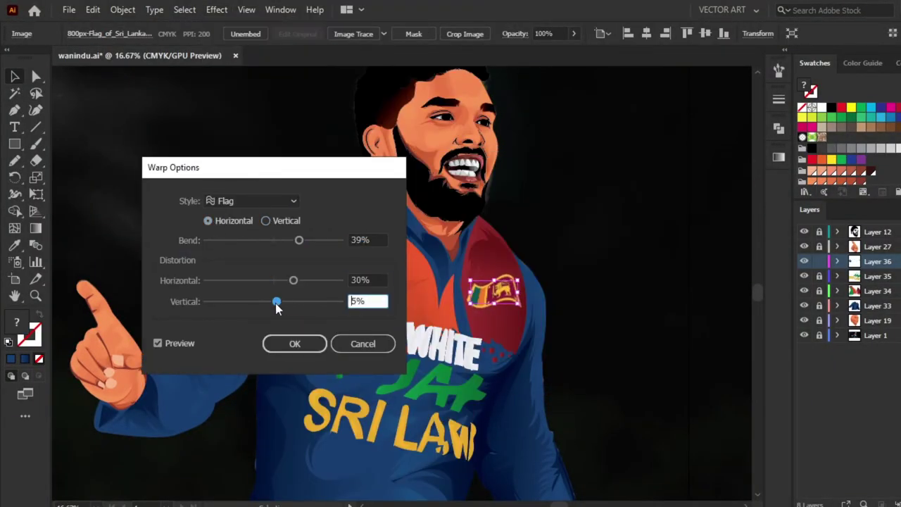
left_click_drag(299, 241, 292, 240)
mouse_move(293, 280)
left_mouse_down()
mouse_move(260, 280)
mouse_move(268, 302)
left_mouse_up()
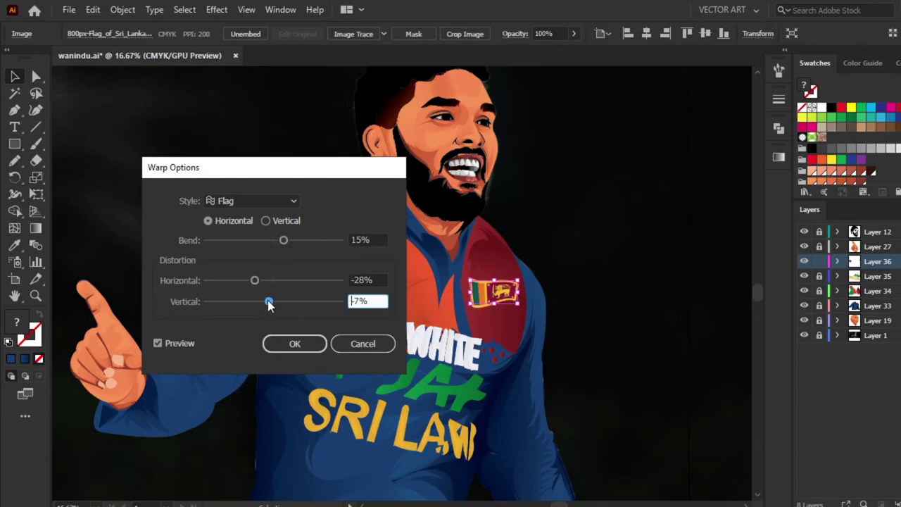
left_click(294, 344)
Add the MAS sponsor logo, then view the whole artboard with Layer 1 hidden.
left_click(217, 10)
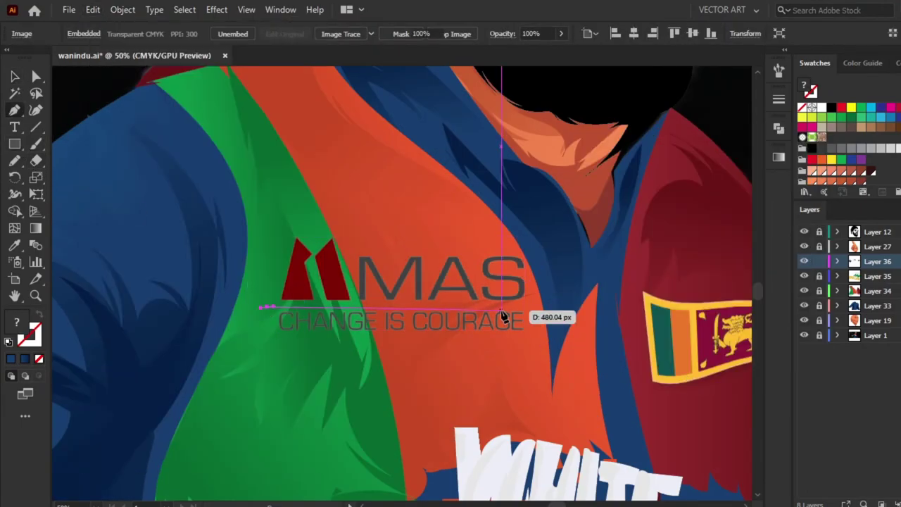
key("ctrl+0")
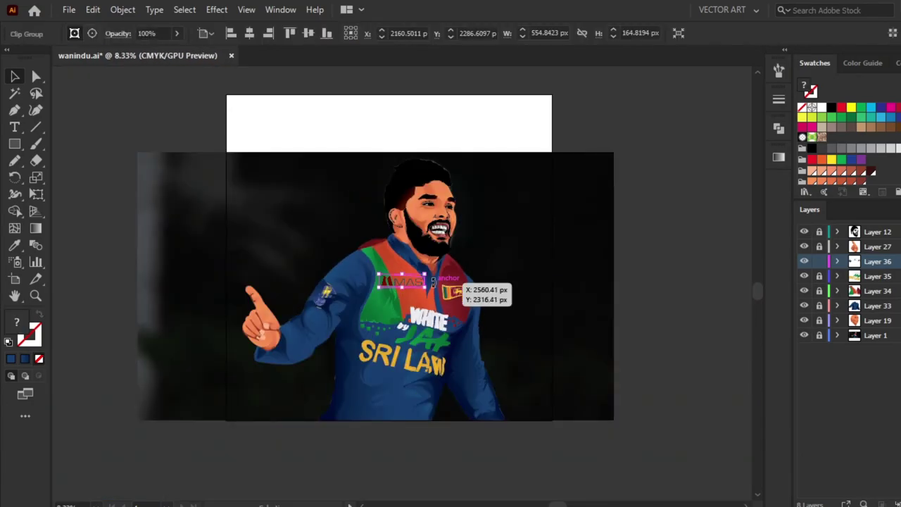
left_click(803, 335)
Zoom to the head and fill the hair and beard shape with dark red.
key("ctrl+plus")
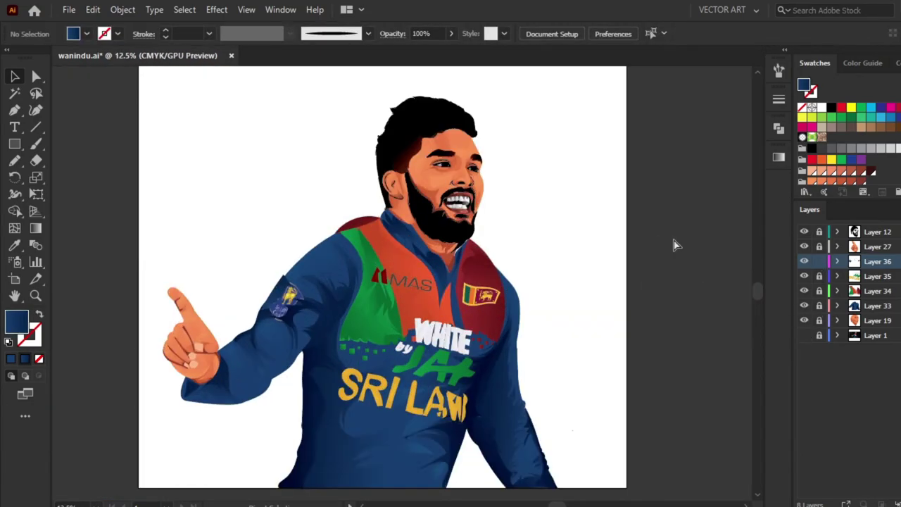
key("ctrl+plus")
left_click(803, 335, "alt")
key("ctrl+plus")
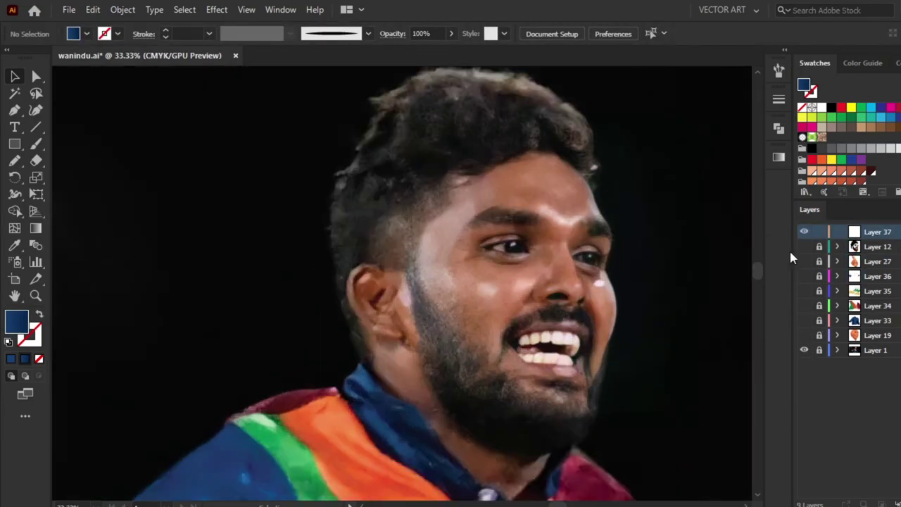
left_click_drag(804, 247, 804, 335)
scroll(504, 69, "up", 2)
key("b")
double_click(17, 321)
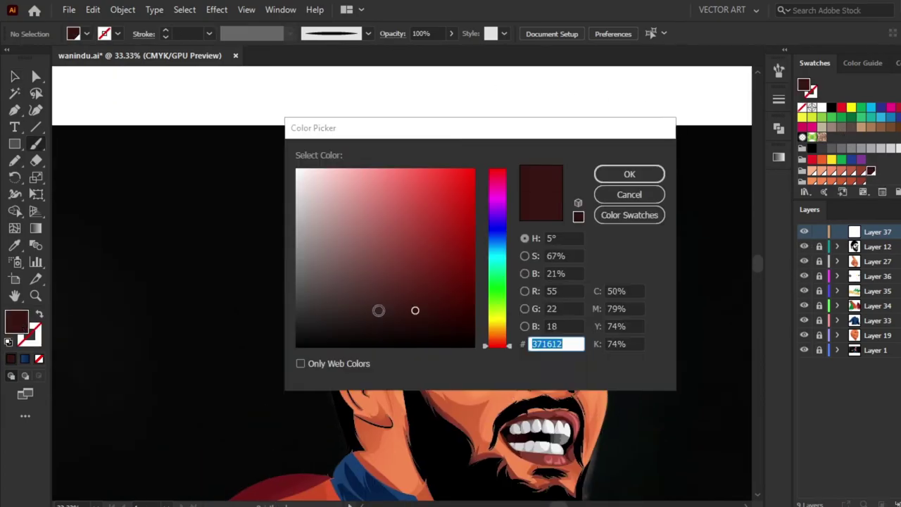
key("Escape")
key("v")
left_click(458, 434)
double_click(17, 321)
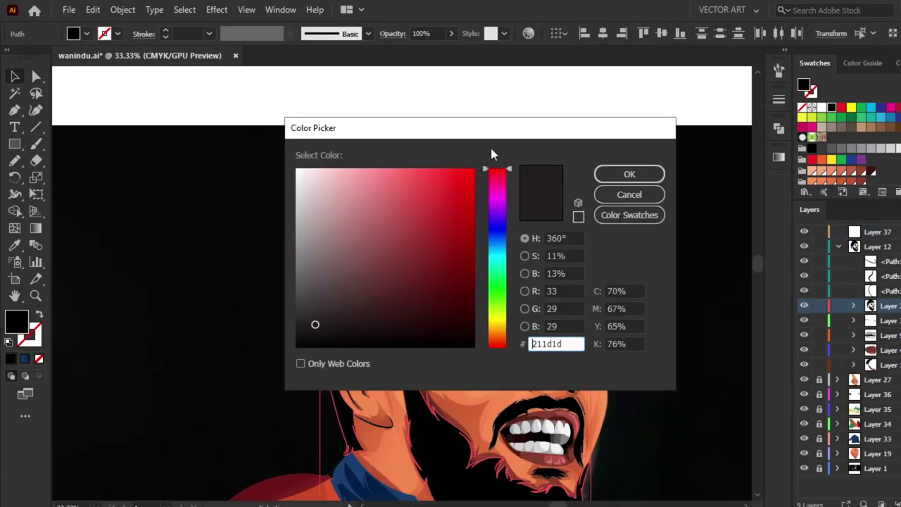
key("Return")
Apply a linear gradient to the hair and set a dark red stop colour.
scroll(642, 195, "down", 2)
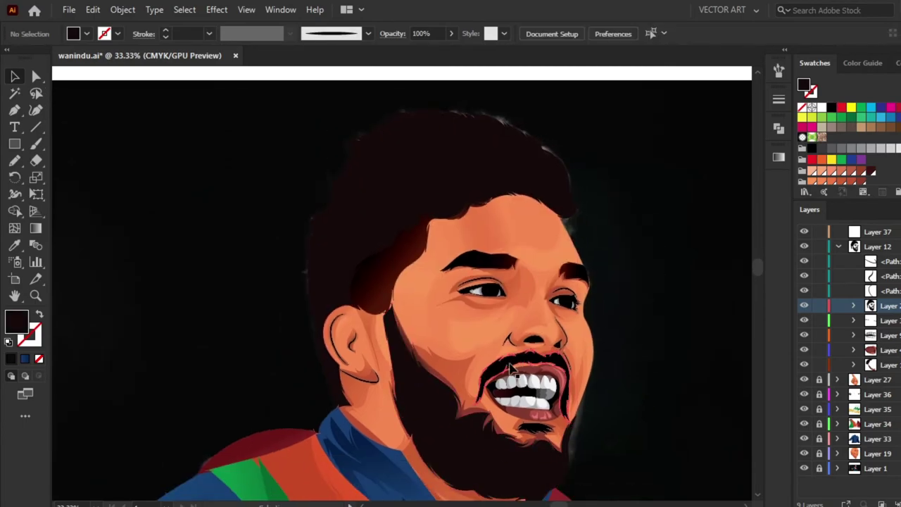
key("i")
key("v")
left_click(501, 266)
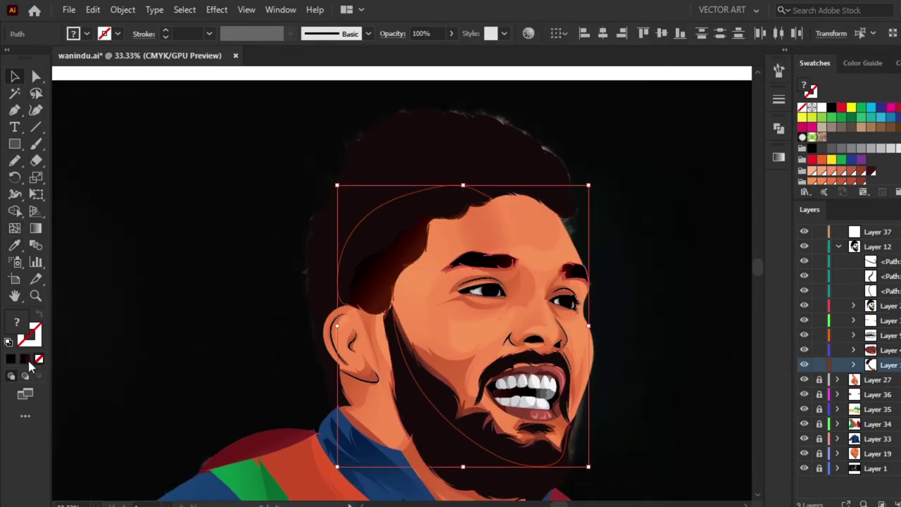
left_click(25, 359)
double_click(736, 266)
left_click(615, 291)
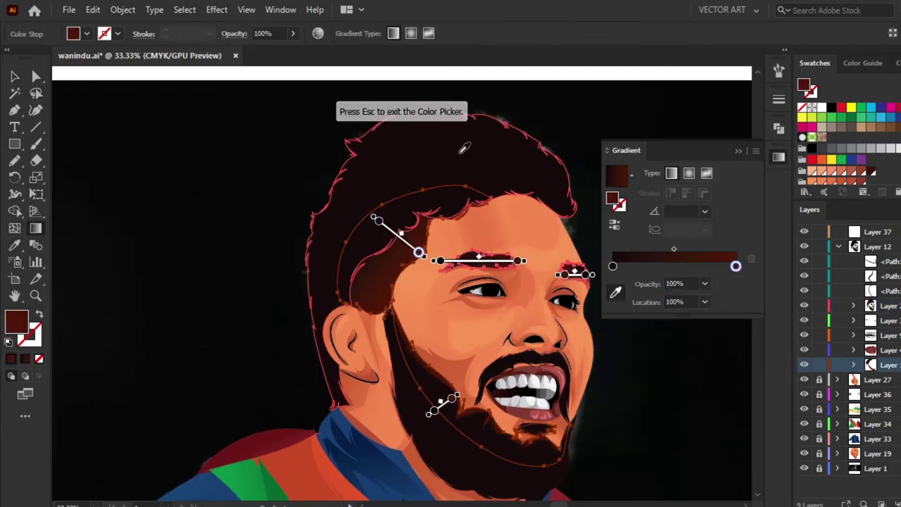
left_click(465, 148)
double_click(736, 266)
left_click(255, 195)
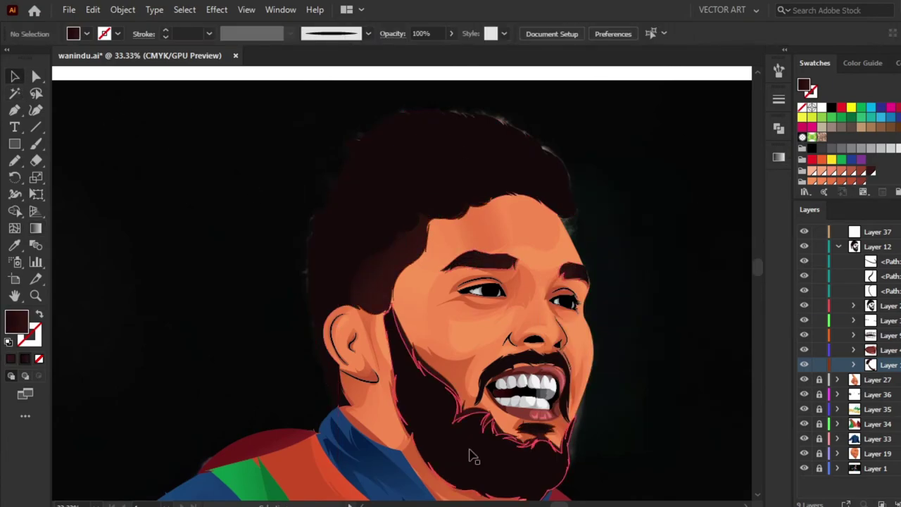
Set the other gradient stop to deep maroon 160202, then collapse and lock Layer 12.
left_click(372, 203)
double_click(17, 323)
left_click(630, 174)
double_click(17, 322)
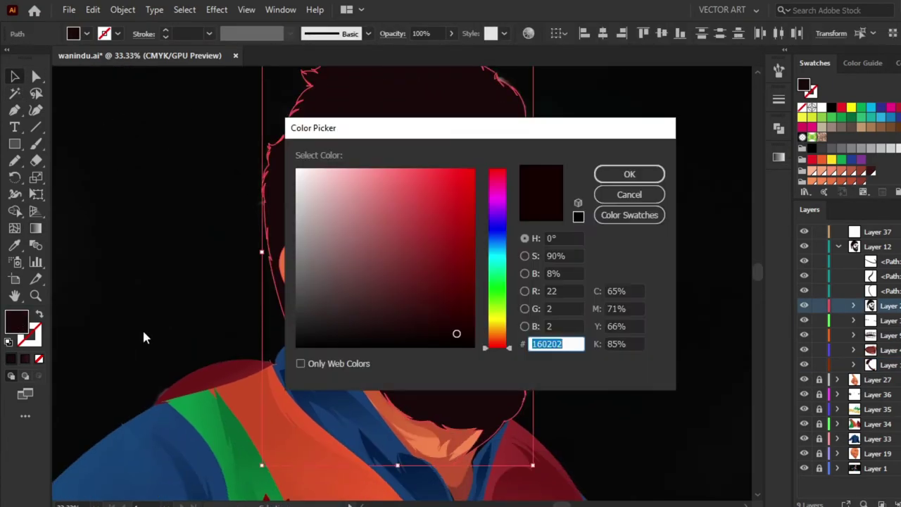
key("Return")
left_click(380, 224)
double_click(736, 266)
left_click(616, 291)
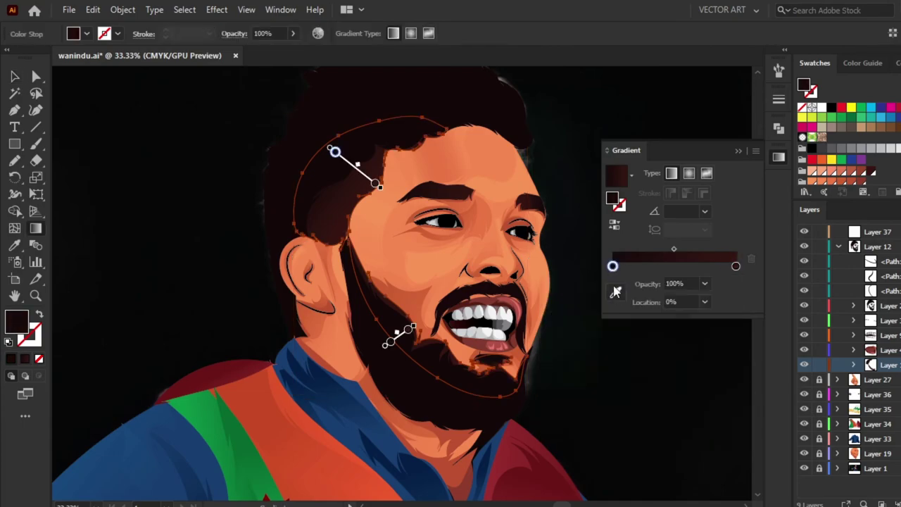
left_click(14, 76)
left_click_drag(634, 145, 639, 163)
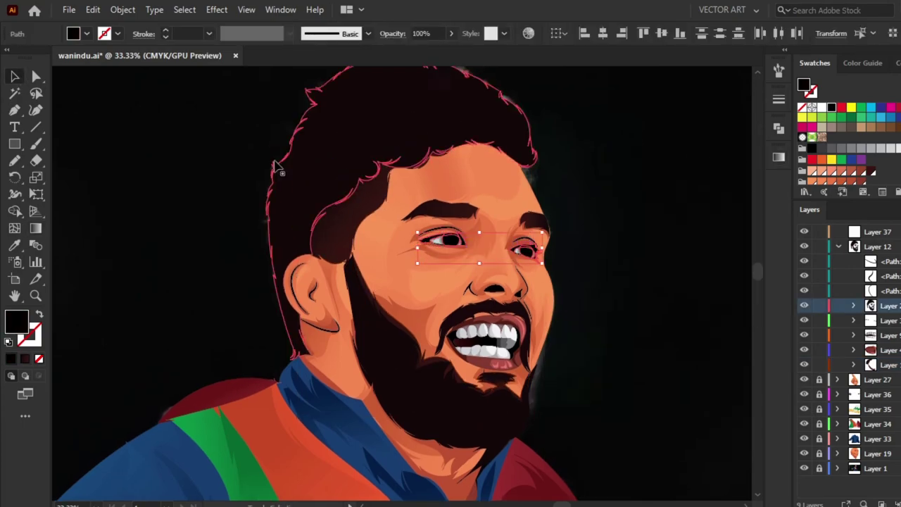
left_click(838, 247)
left_click(819, 246)
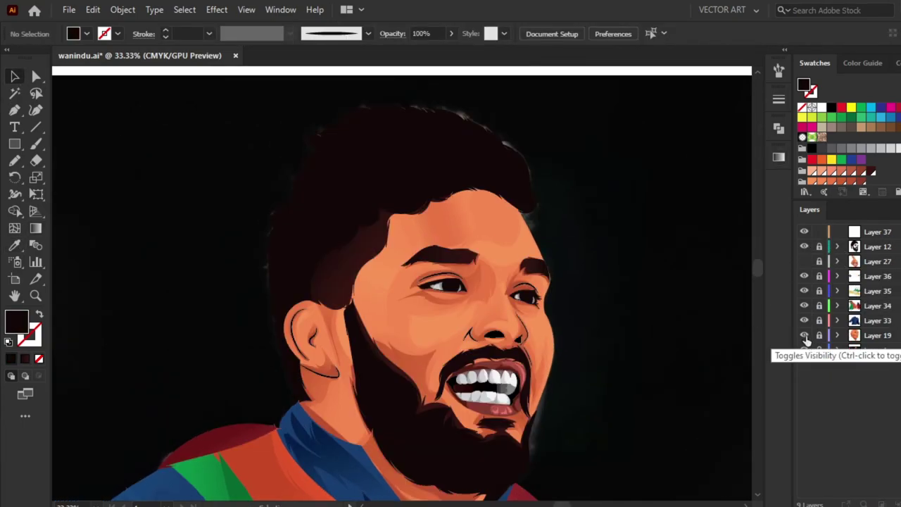
Hide Layer 19 and pencil three maroon strands across the right, top and left of the hair.
left_click(804, 335)
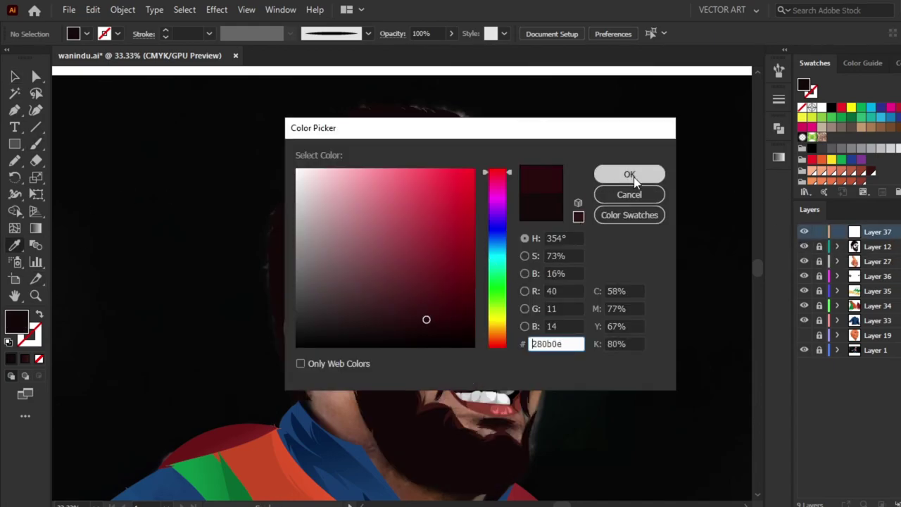
left_click(629, 175)
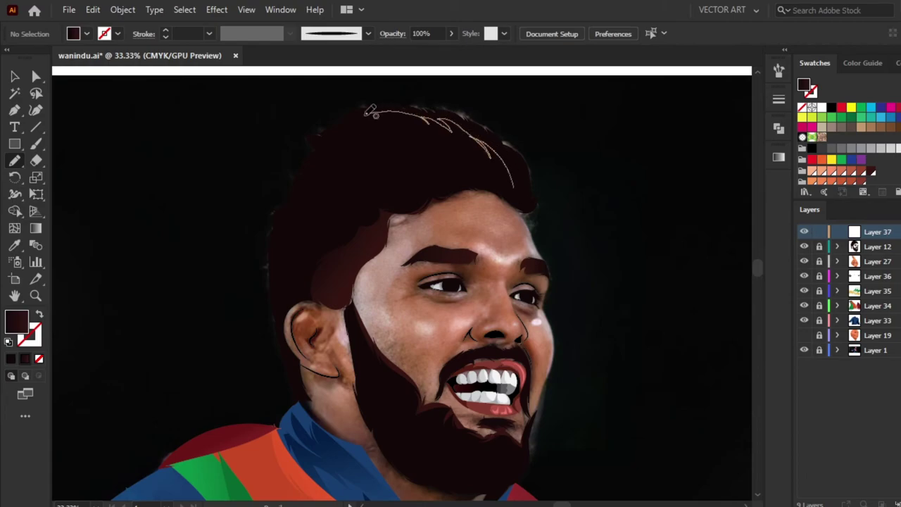
left_click_drag(493, 140, 525, 209)
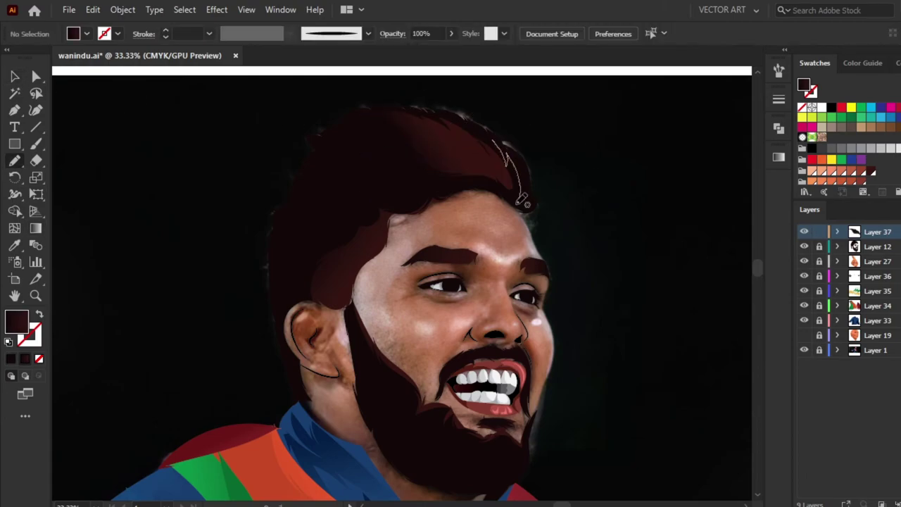
left_click_drag(361, 120, 331, 112)
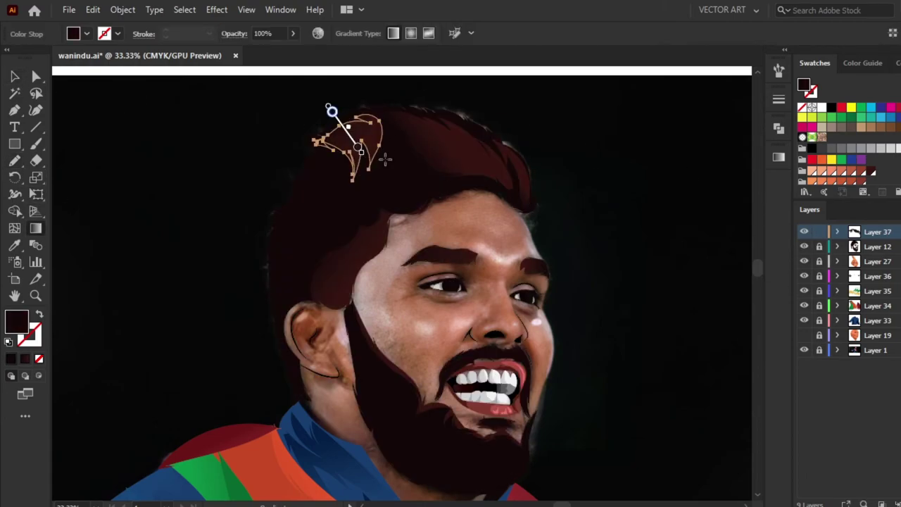
left_click_drag(280, 316, 282, 239)
Lower the hair strands' opacity to 36%.
key("v")
key("ctrl+a")
left_click(451, 33)
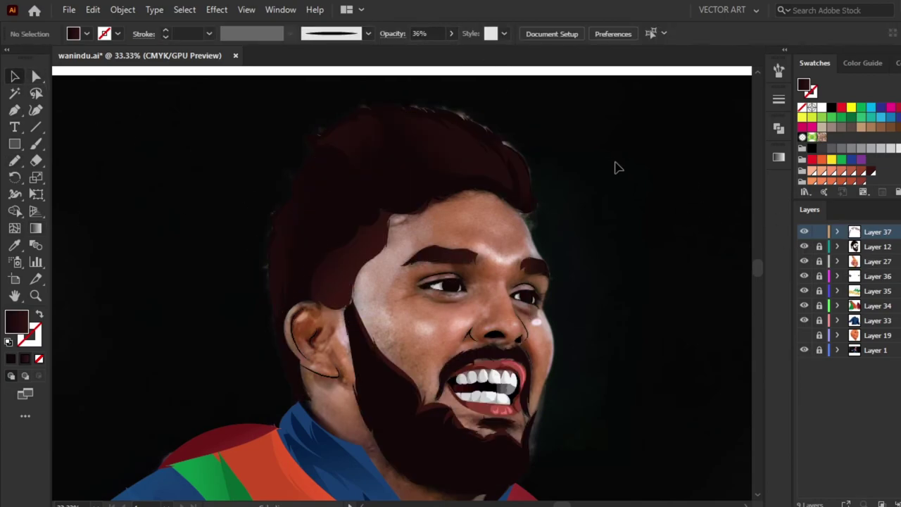
left_click_drag(444, 51, 425, 51)
key("ctrl+shift+a")
Set the Paintbrush to a dark red 1 pt stroke with no fill.
key("b")
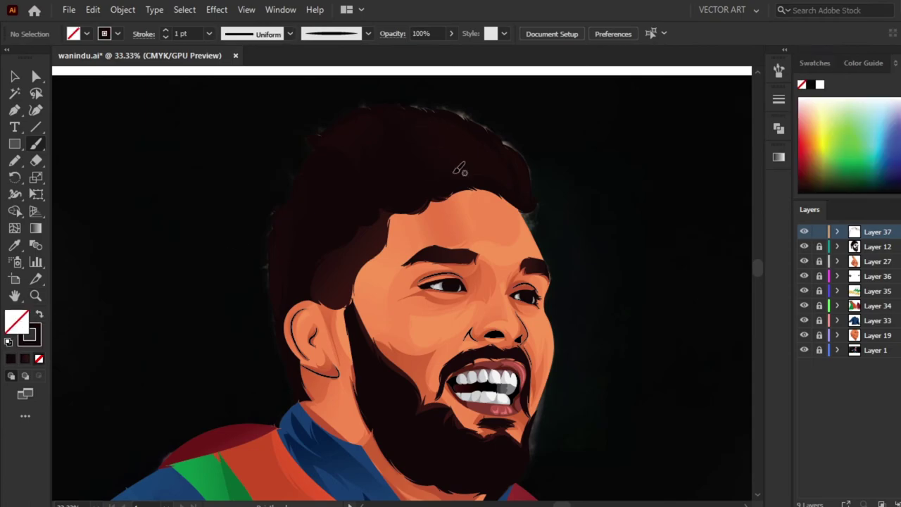
double_click(17, 322)
key("Return")
key("v")
key("b")
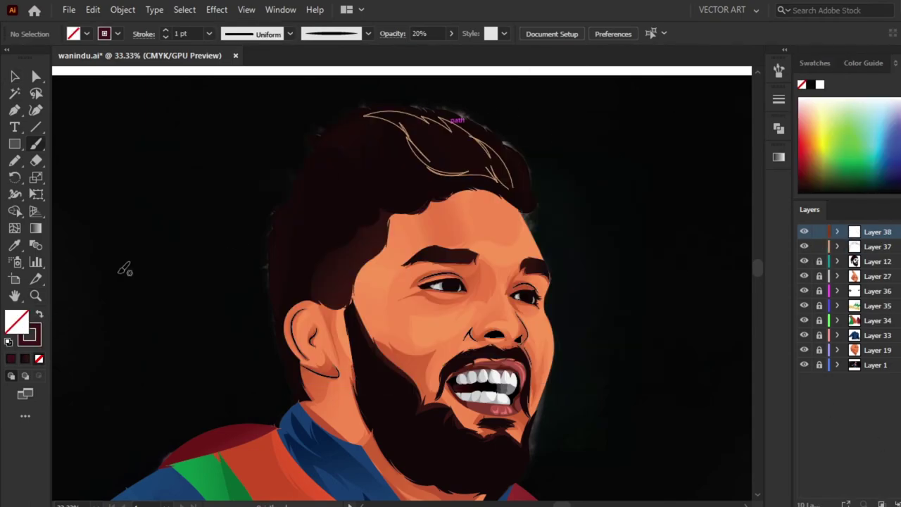
key("shift+x")
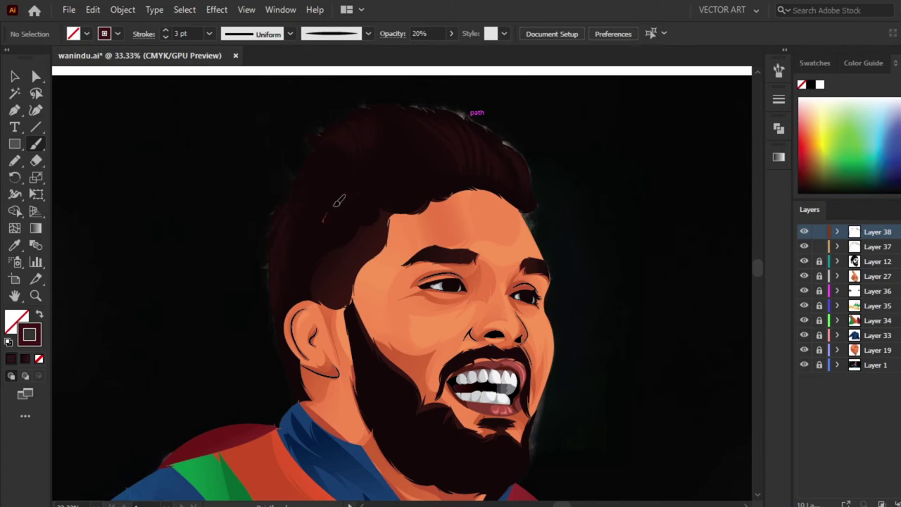
left_click(209, 34)
left_click(218, 118)
Paint a thin dark strand over the hair, checking it against the reference photo.
left_click(804, 350)
left_click(804, 261, "alt")
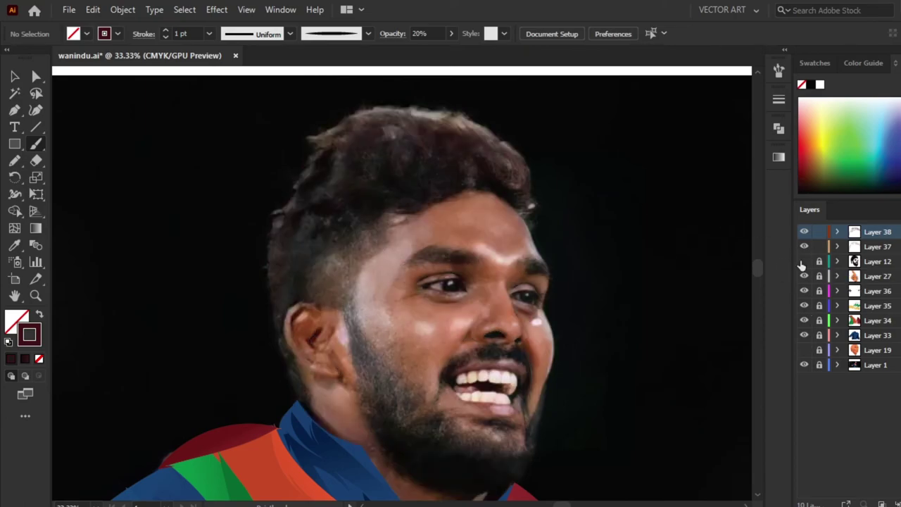
left_click(804, 261, "alt")
left_click_drag(433, 187, 424, 162)
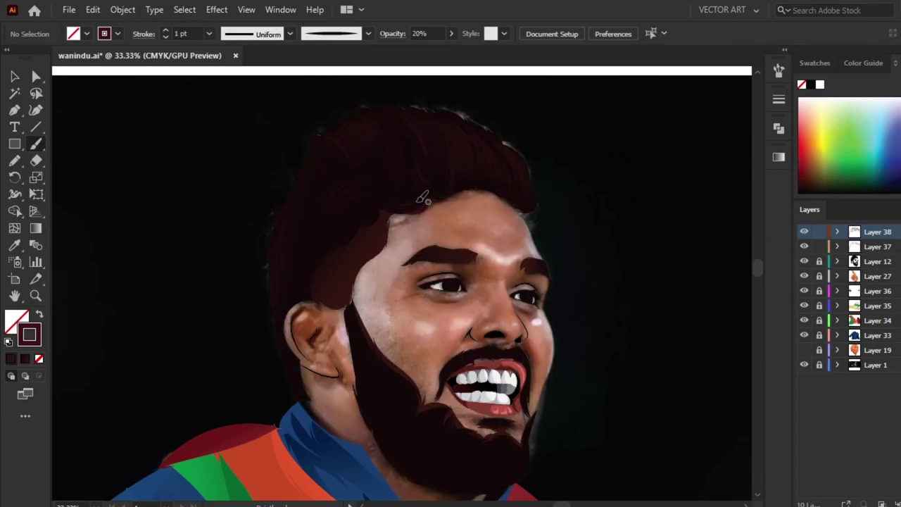
double_click(29, 334)
left_click(640, 175)
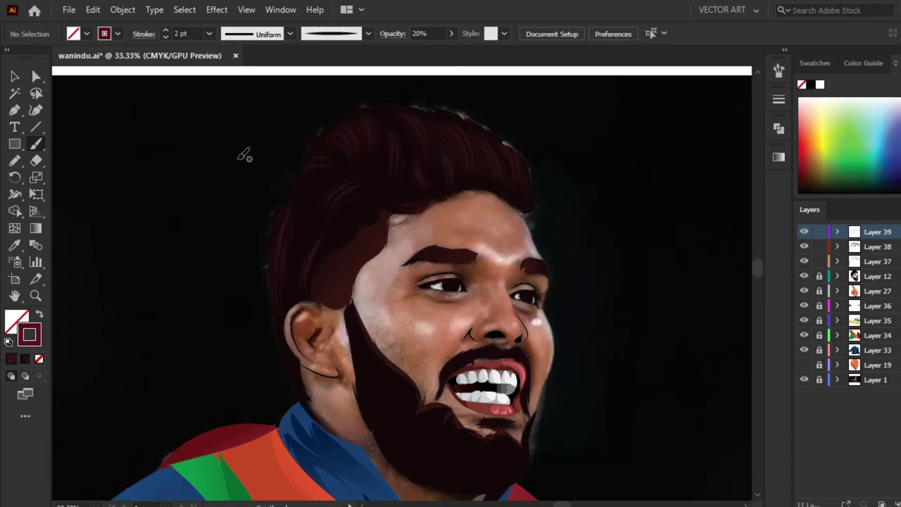
left_click(815, 276)
left_click(614, 207)
Unlock the beard texture layer, pencil texture lines over the beard and set them to 48% opacity.
scroll(614, 207, "down", 2)
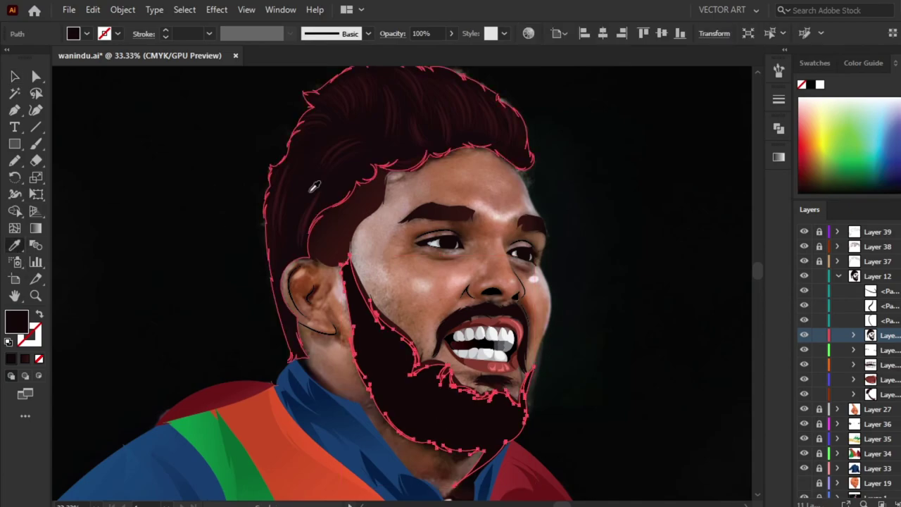
left_click(819, 261)
key("n")
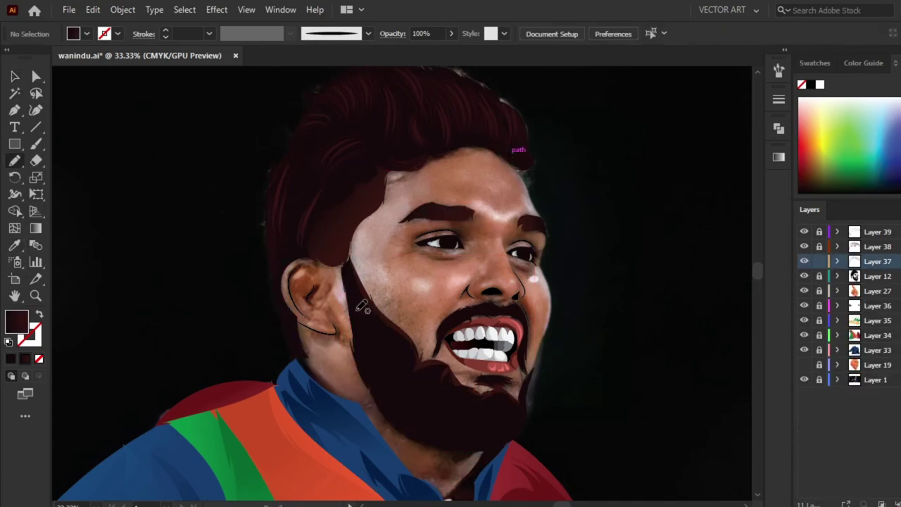
left_click_drag(436, 373, 355, 296)
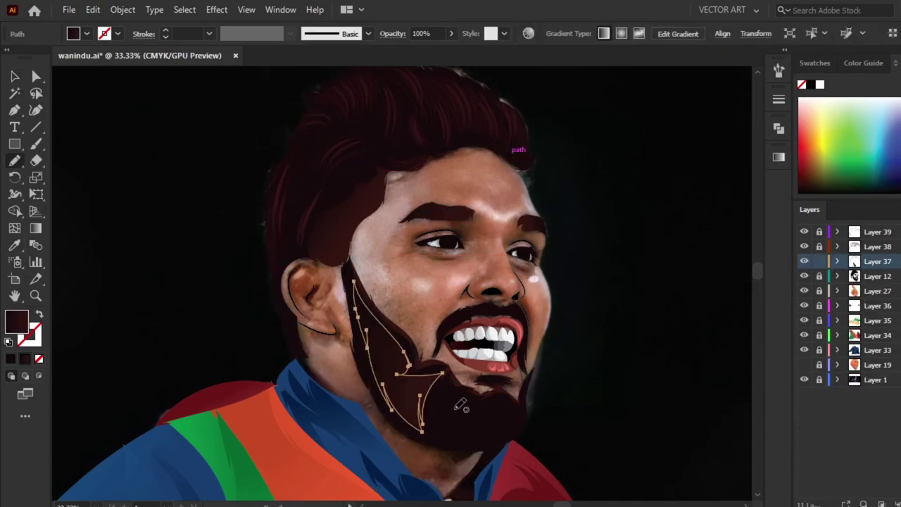
left_click(577, 161)
Draw a dark shadow inside the collar V and move it onto the jersey layer.
left_click(804, 379)
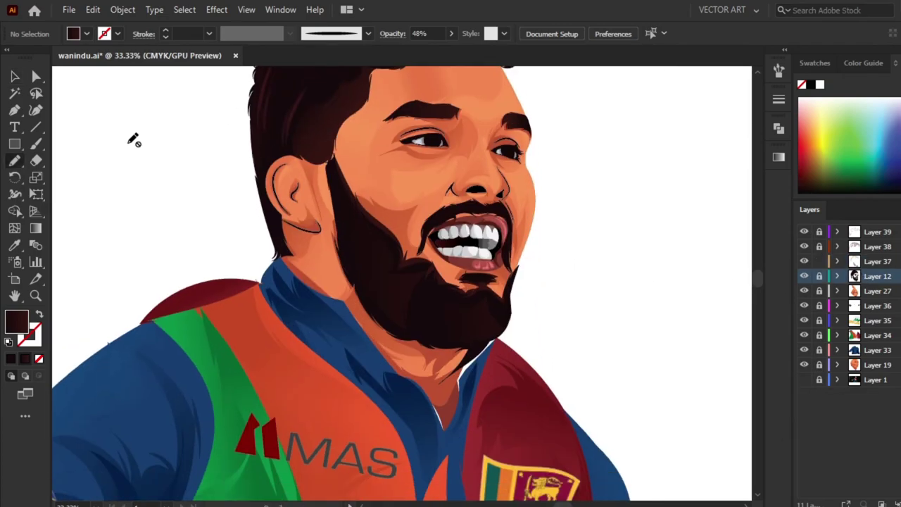
left_click_drag(501, 341, 497, 342)
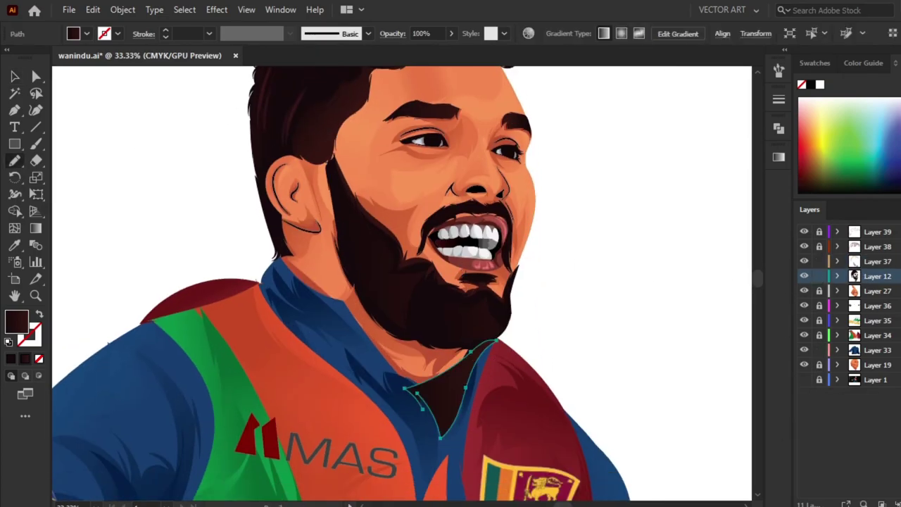
left_click_drag(845, 276, 844, 350)
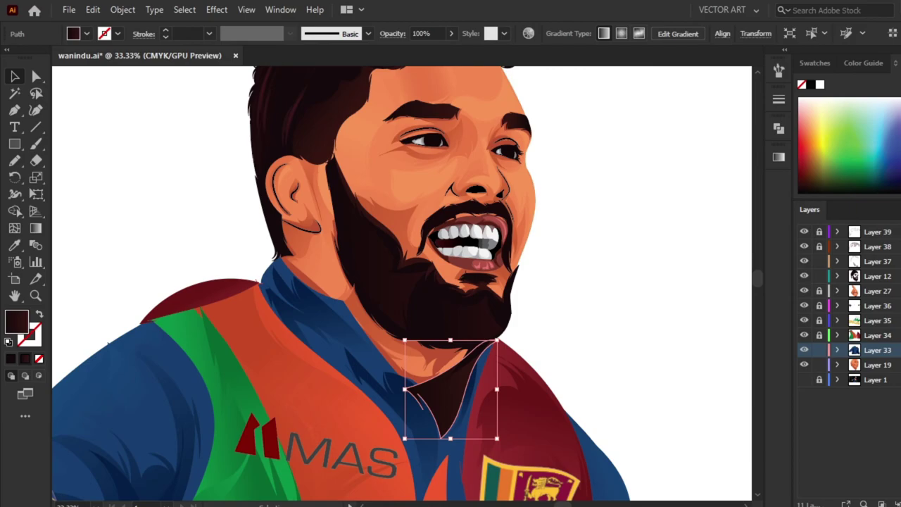
left_click(557, 267)
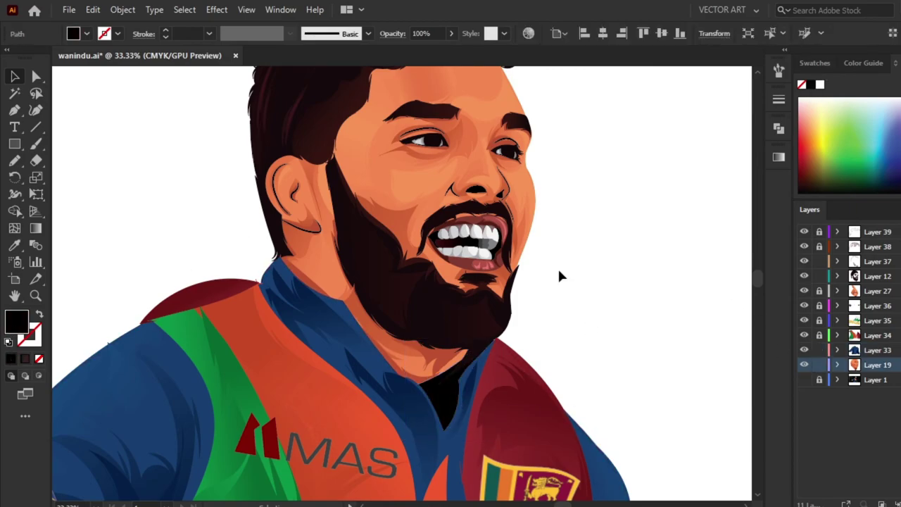
key("ctrl+minus")
key("ctrl+minus")
key("ctrl+minus")
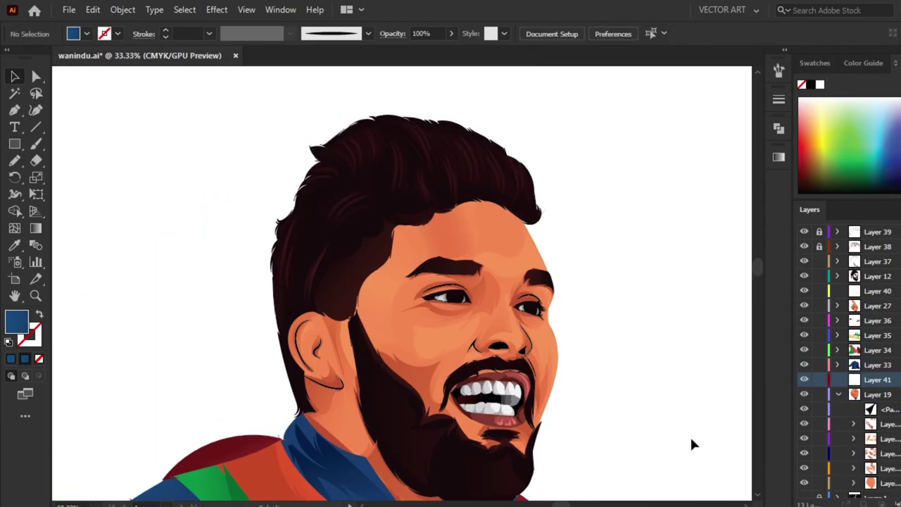
On a new layer, pencil solid-orange crease lines beside the eyebrow and nose, undoing the stray cheek line.
key("ctrl+F9")
left_click(613, 267)
double_click(613, 267)
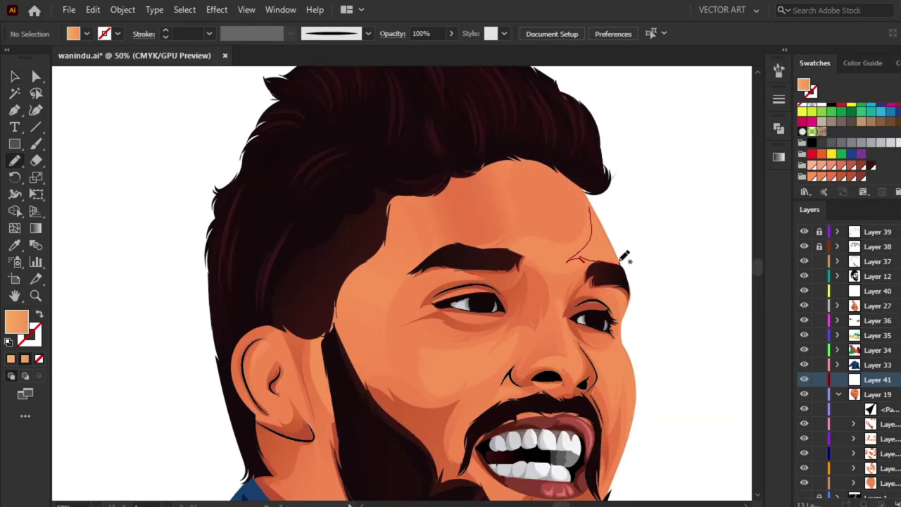
left_click_drag(620, 260, 592, 200)
key("v")
left_click(649, 149)
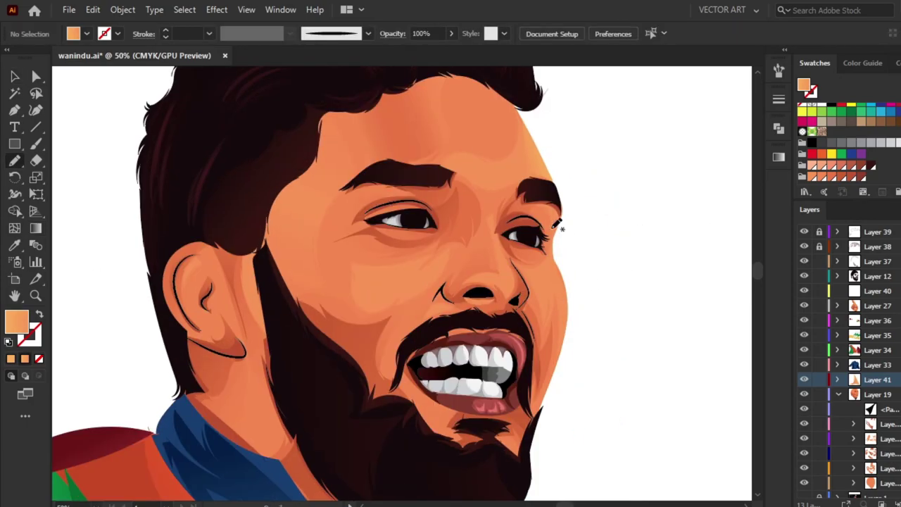
key("ctrl+z")
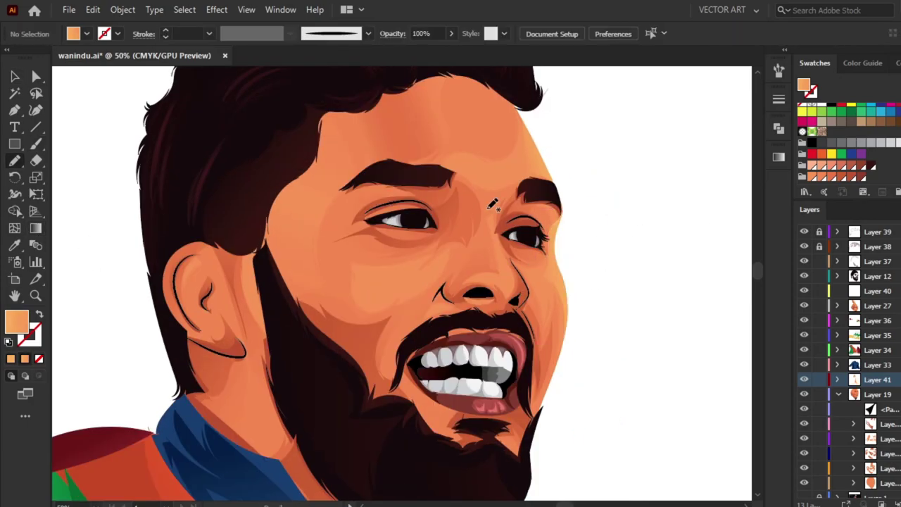
left_click_drag(290, 282, 330, 180)
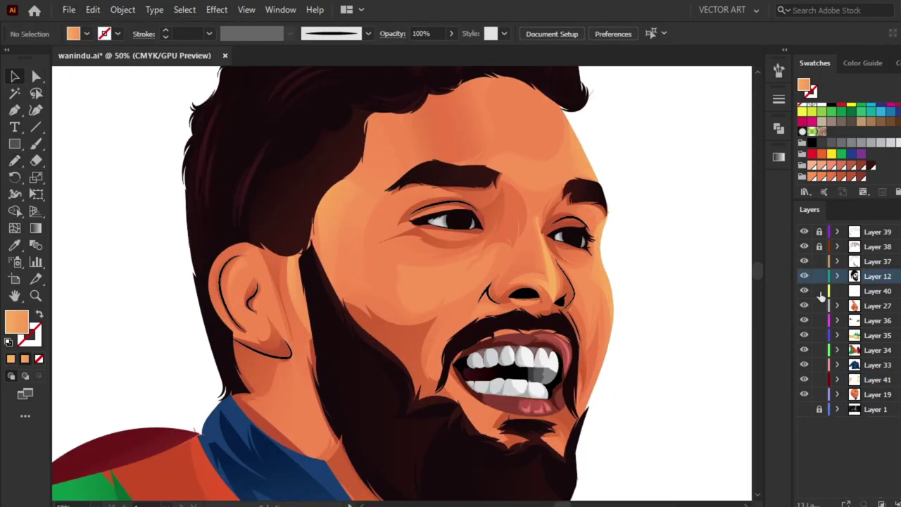
On a new layer, draw the left iris shape and fill it with sampled dark red.
left_click(804, 290)
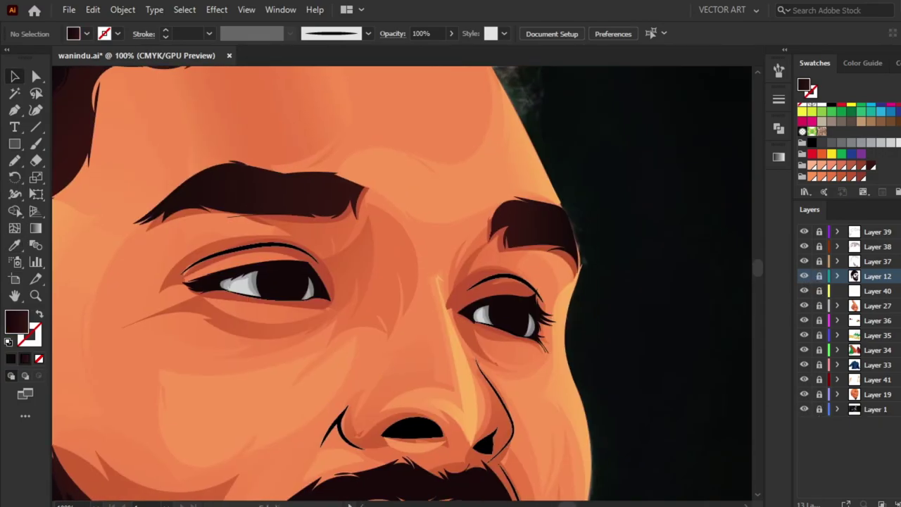
key("ctrl+l")
key("ctrl+plus")
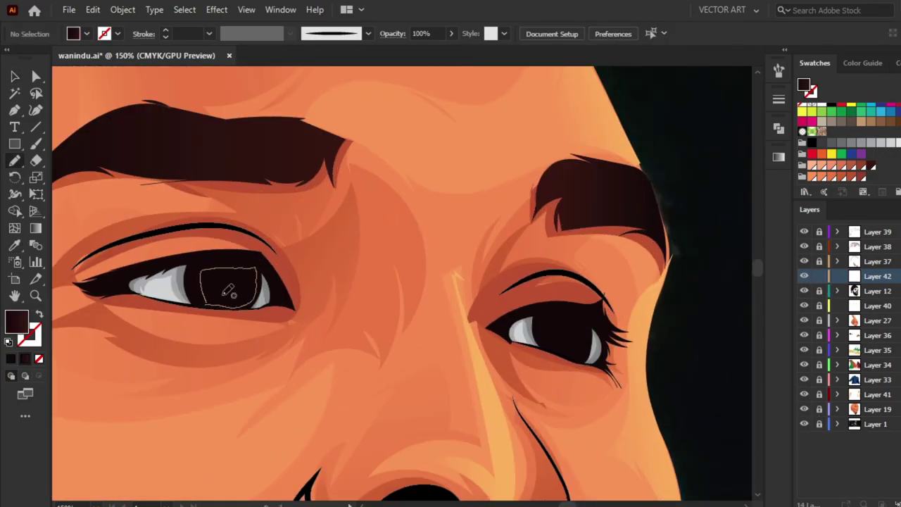
left_click_drag(205, 301, 253, 279)
double_click(21, 322)
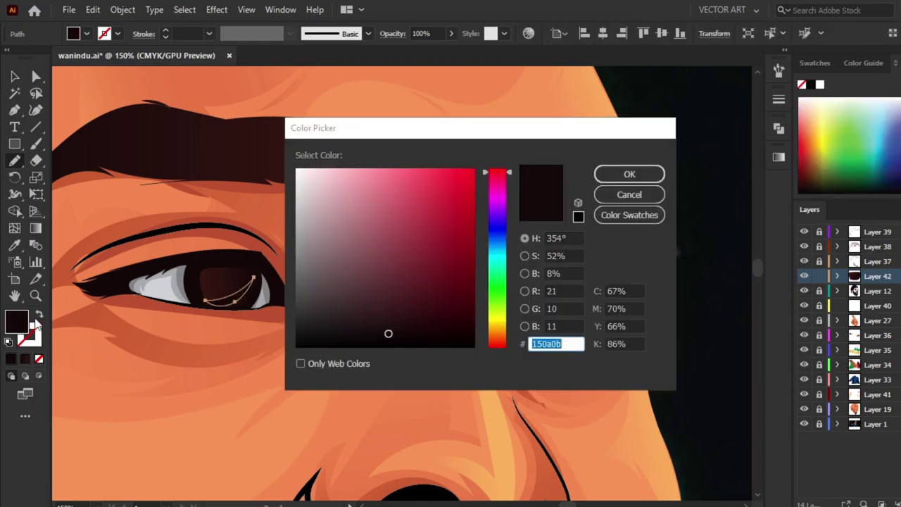
key("Return")
scroll(221, 292, "up", 2)
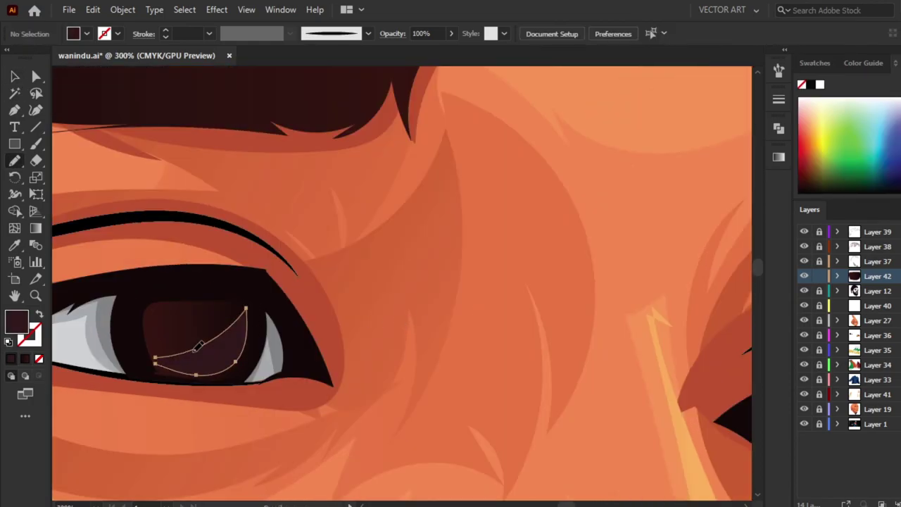
key("i")
left_click(373, 258)
Add a black pupil circle and a lightened gradient highlight inside the iris, deleting a stray dot.
key("ctrl+shift+a")
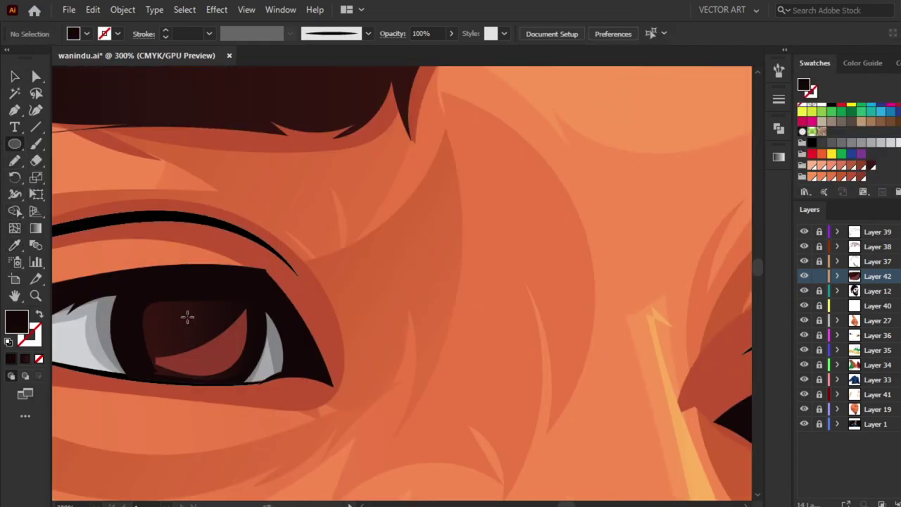
left_click(392, 270, "ctrl")
mouse_move(186, 317)
left_mouse_down()
mouse_move(219, 350)
mouse_move(245, 316)
left_mouse_up()
left_click(366, 290, "ctrl")
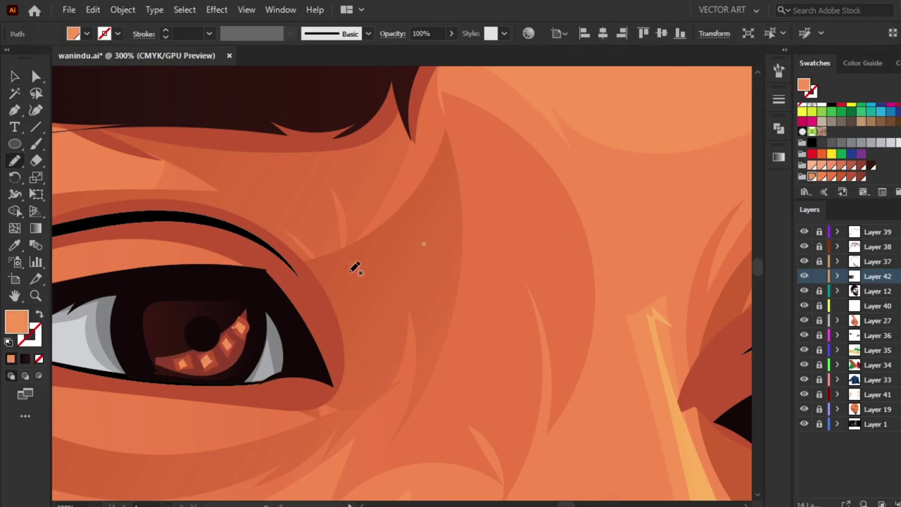
key("Delete")
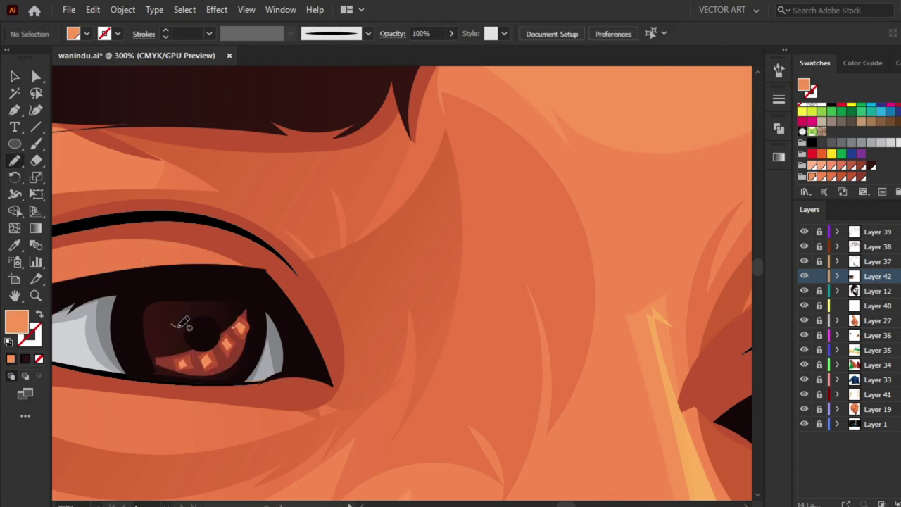
left_click_drag(172, 325, 156, 329)
left_click(779, 156)
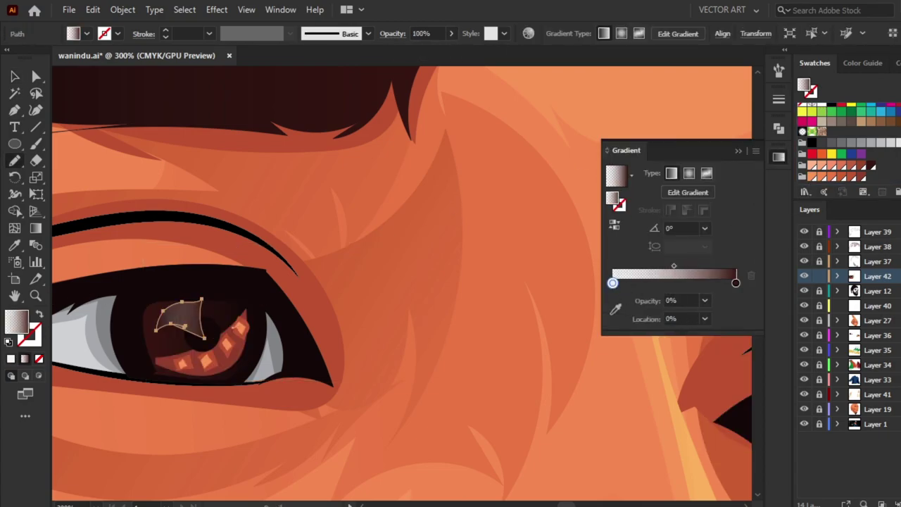
left_click(72, 195)
Undo two iris edits, then copy the grouped iris onto the other eye.
key("l")
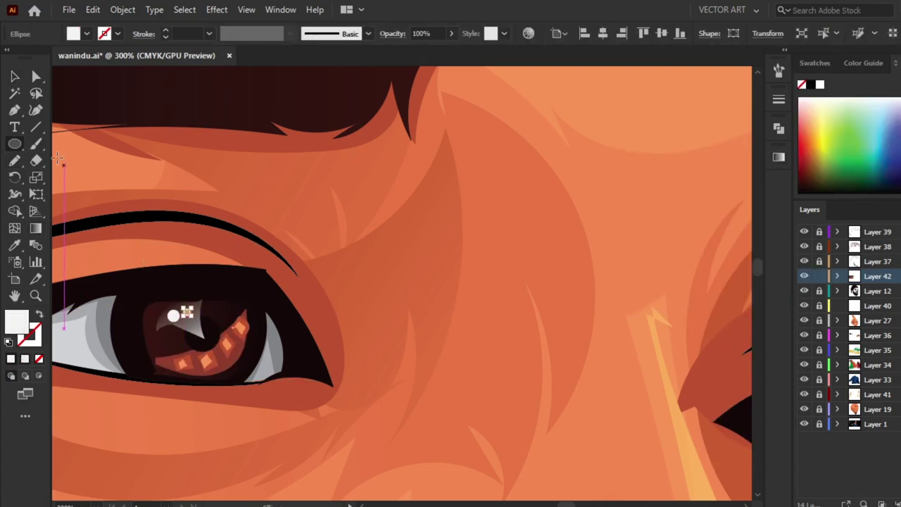
key("v")
left_click(200, 352)
key("ctrl+z")
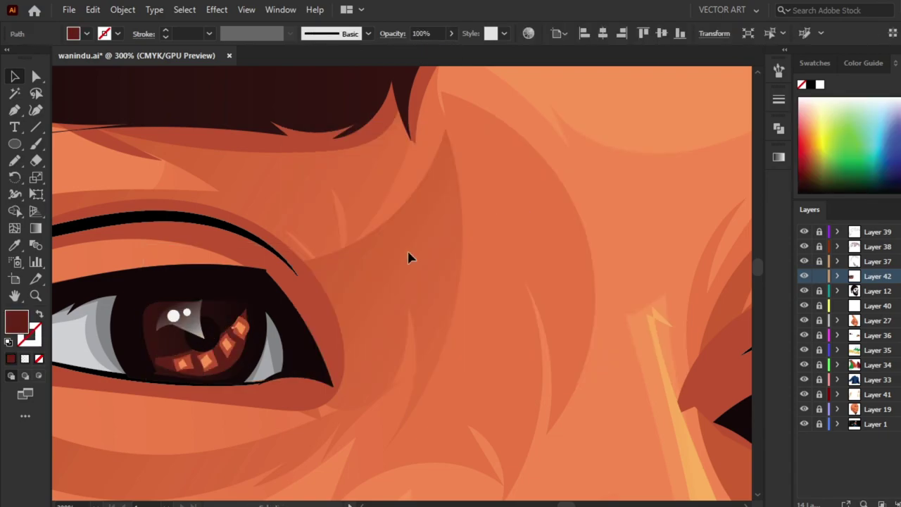
key("ctrl+z")
key("ctrl+z")
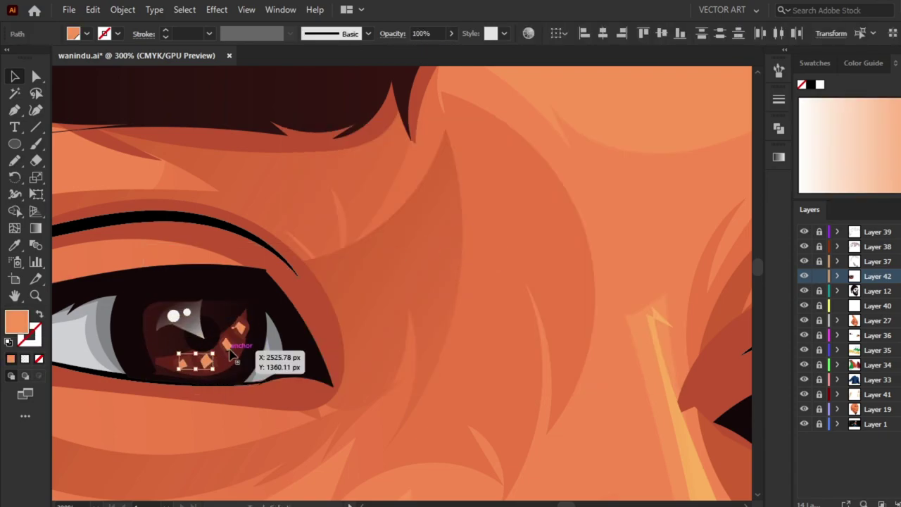
left_click(195, 343)
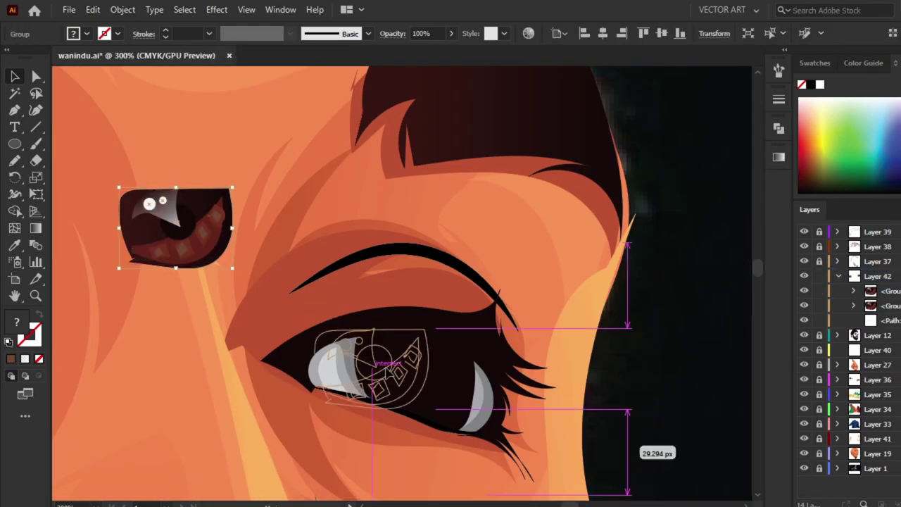
left_click_drag(196, 343, 470, 416)
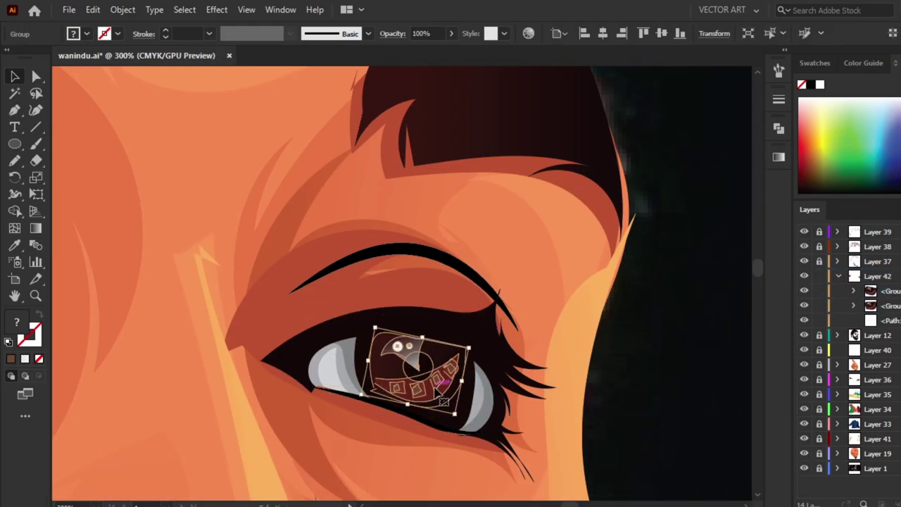